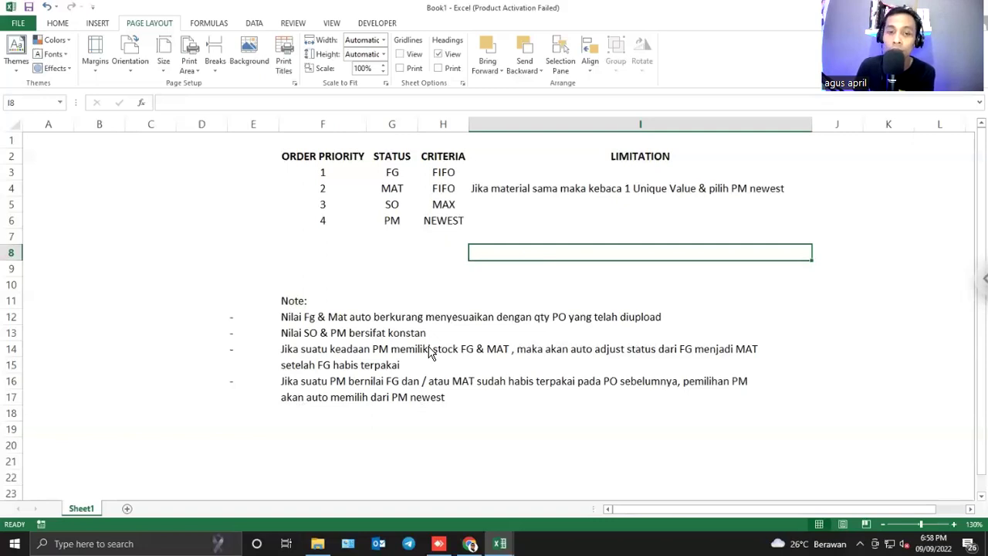
Enter '1 id' in G19 and clear the stray 1:00 PM time value below it
click(375, 447)
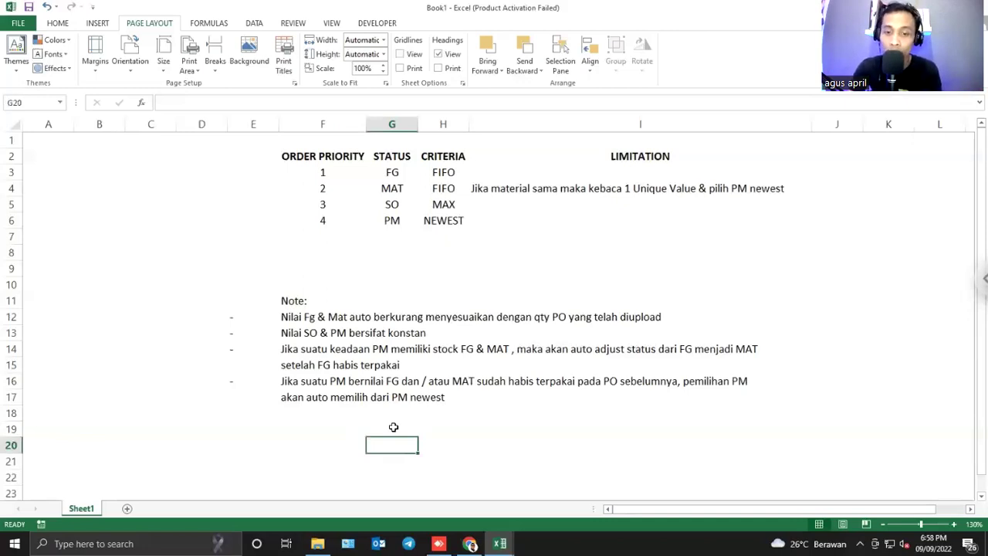
key(Up)
key(Up)
key(Up)
key(Up)
key(Down)
click(392, 427)
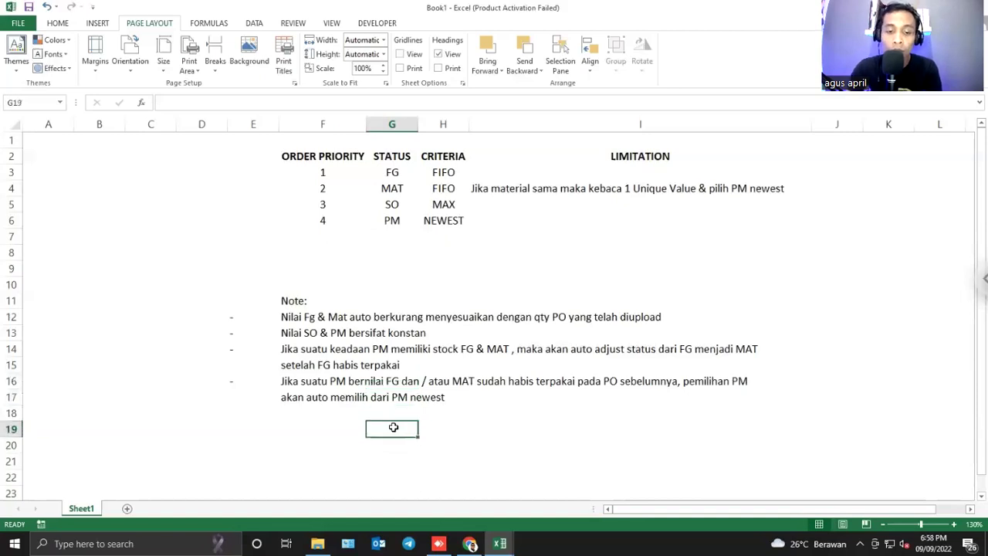
text(1 id)
key(Return)
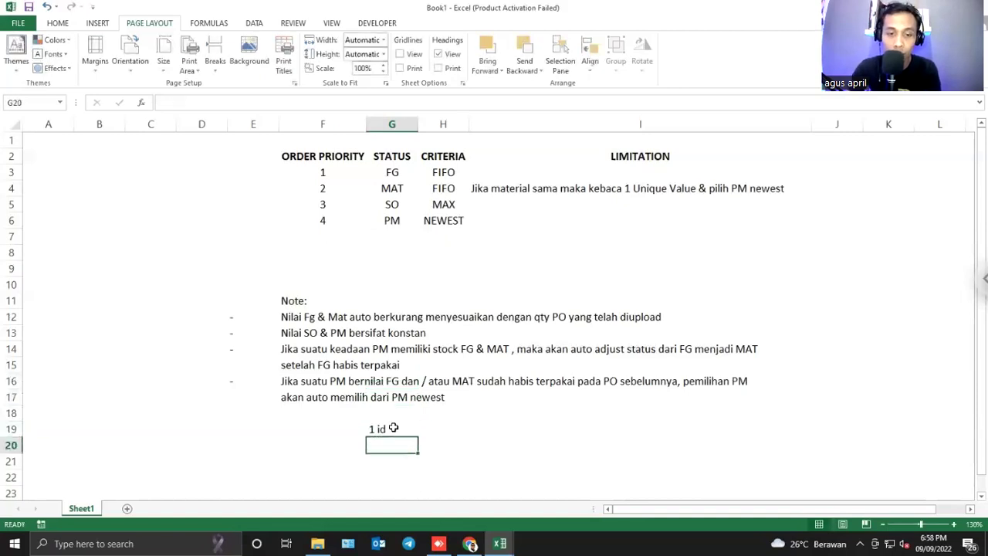
text(1 pm)
key(Return)
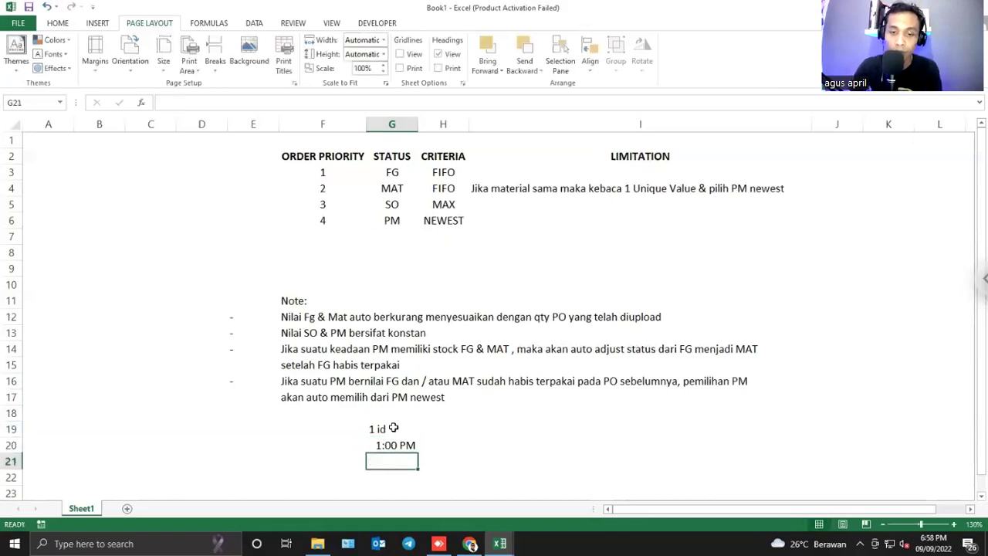
key(Up)
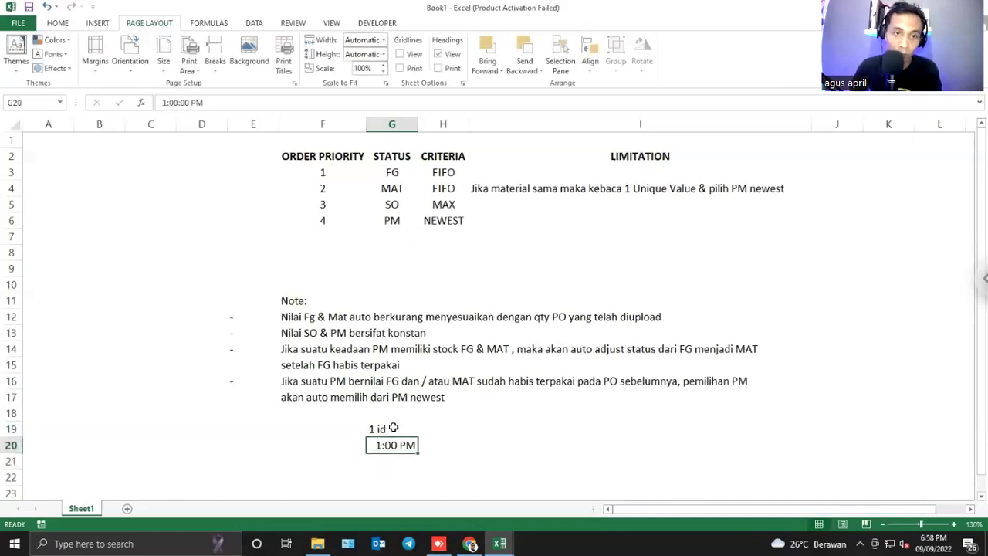
key(Delete)
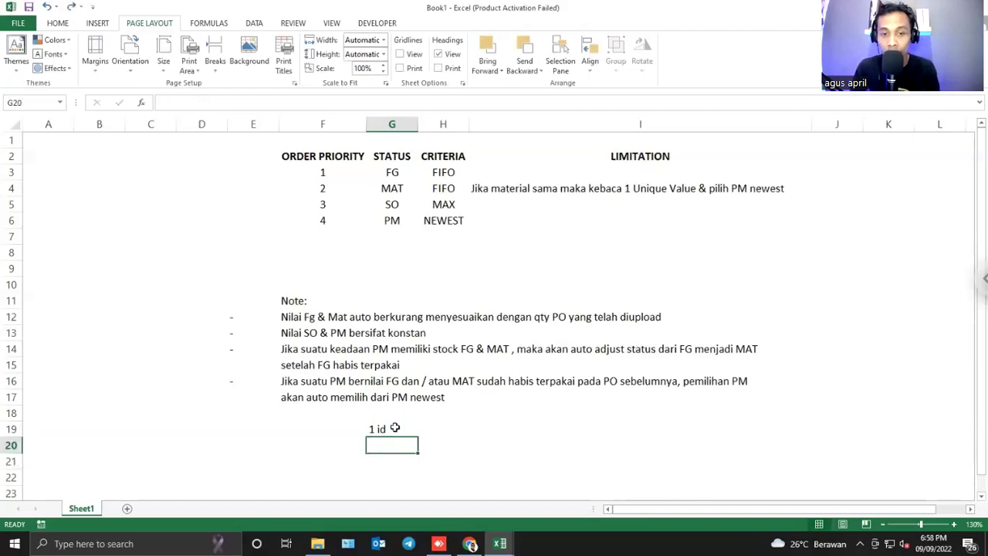
Extend G19 so it reads '1 id = 1 pm'
click(378, 426)
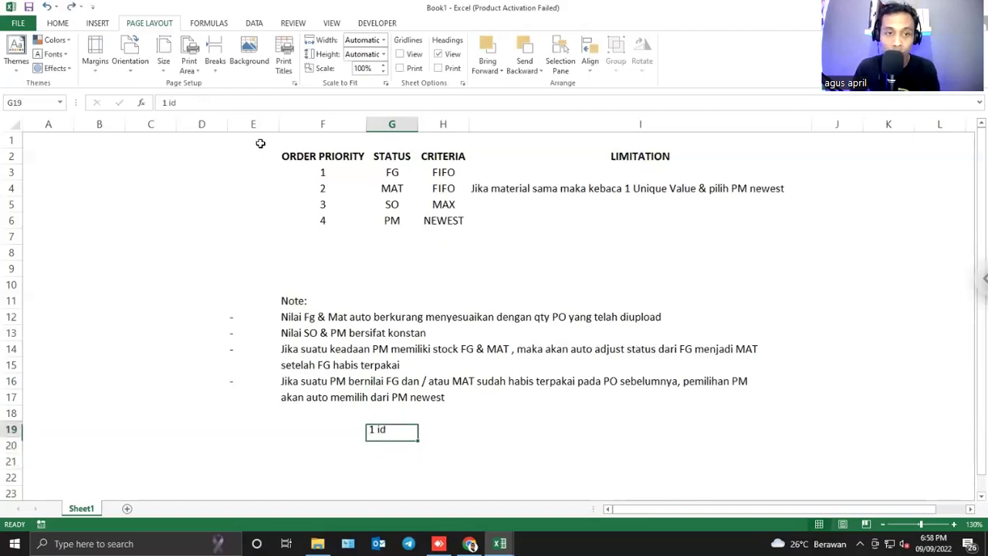
click(217, 102)
text(= 1 pm)
key(Return)
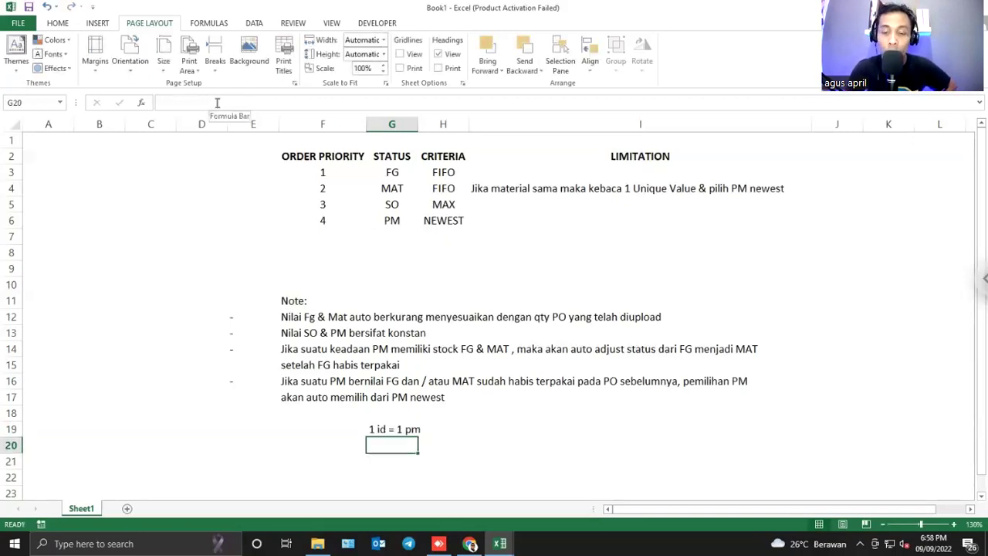
Enter 'fg' in G20 and 2000 in H20 beneath the rule
text(fg)
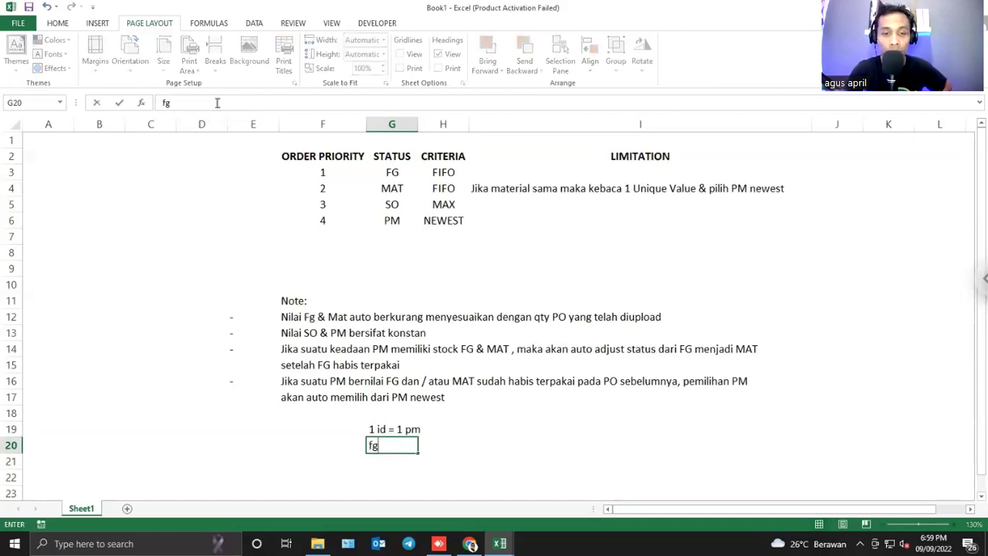
key(Return)
key(Right)
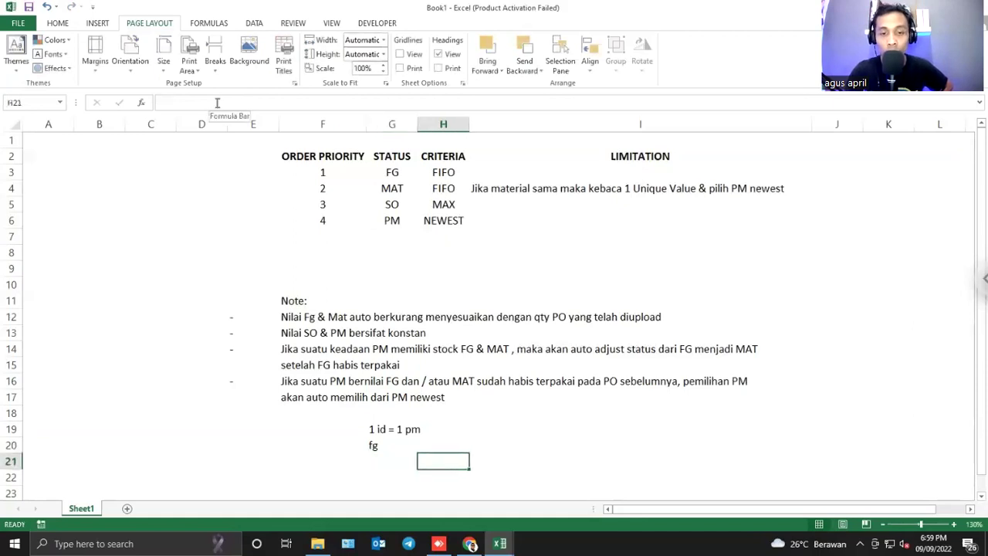
key(Up)
text(2000)
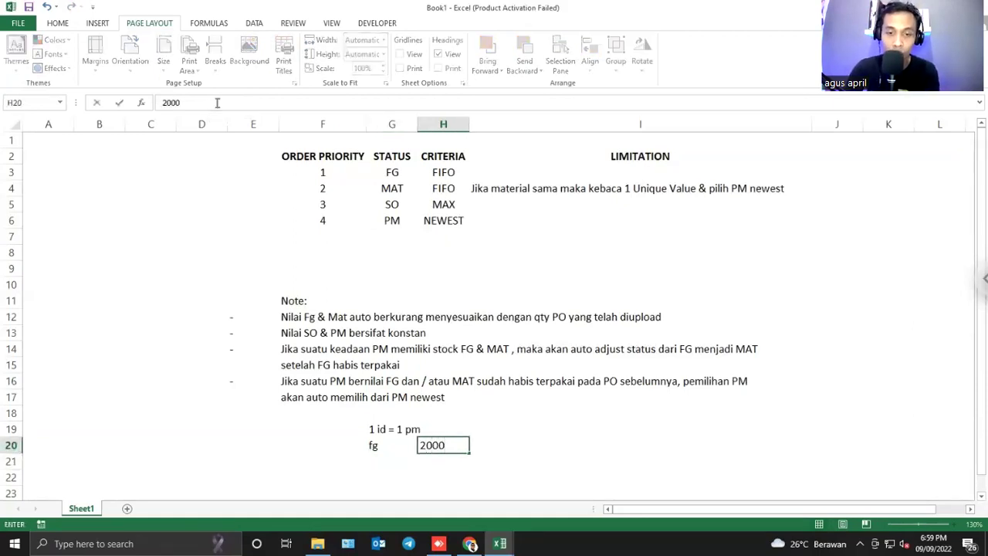
key(Return)
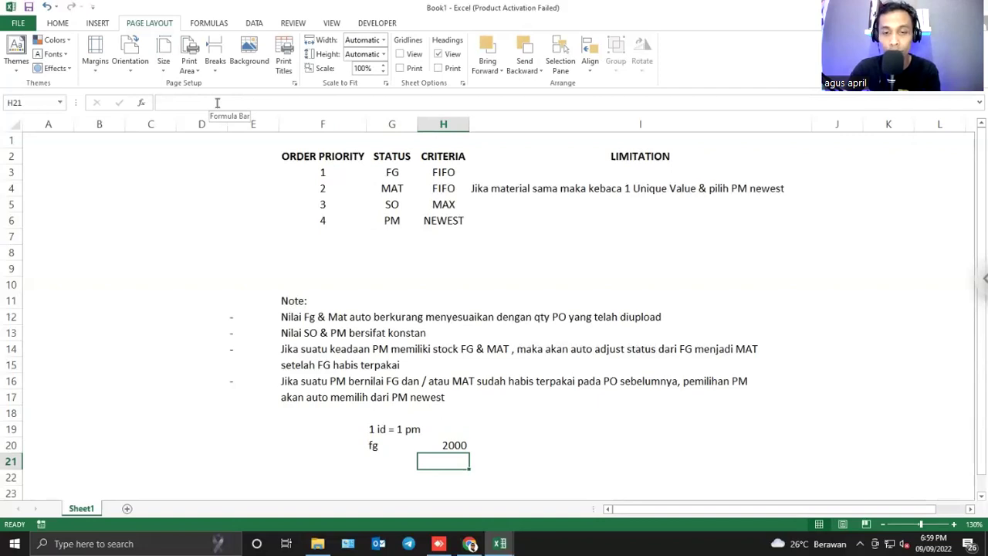
key(Up)
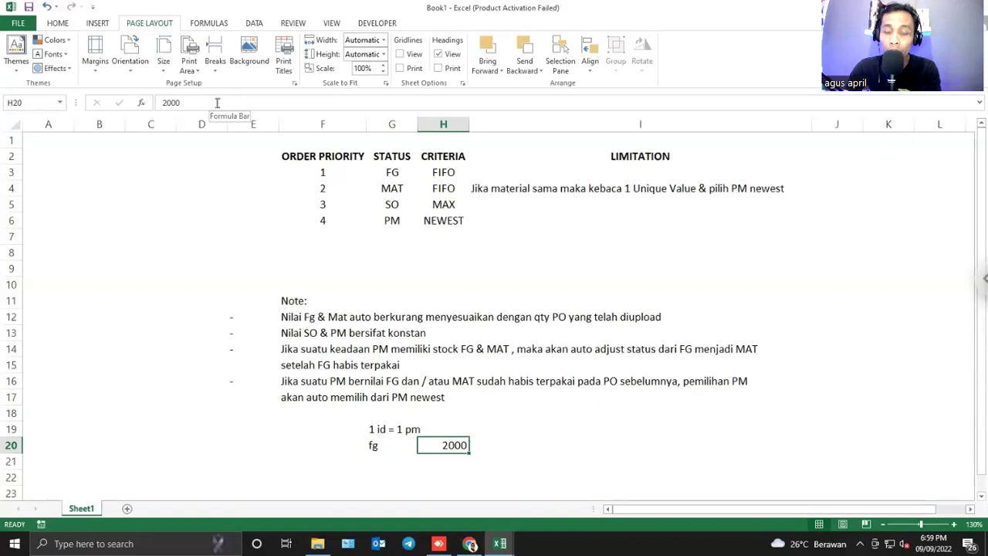
key(Left)
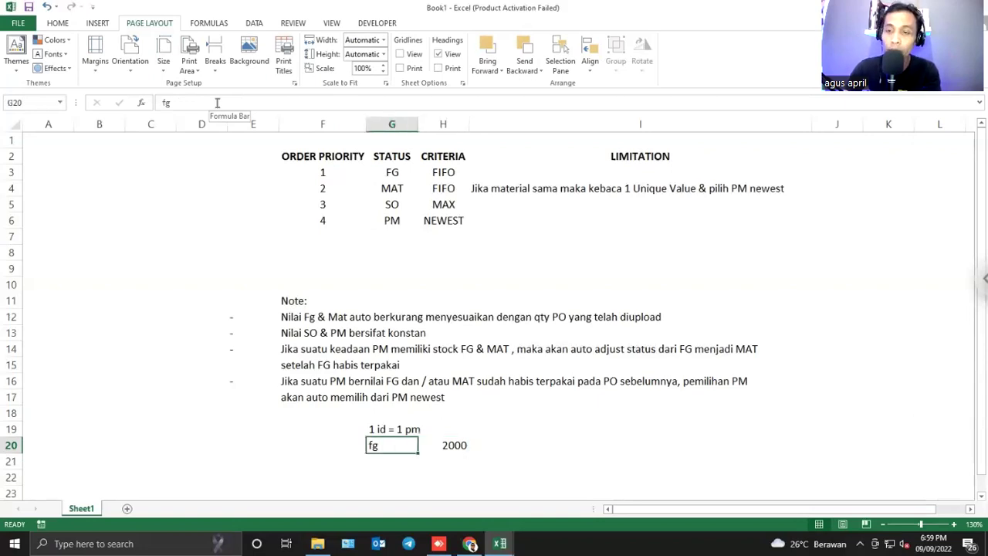
key(Up)
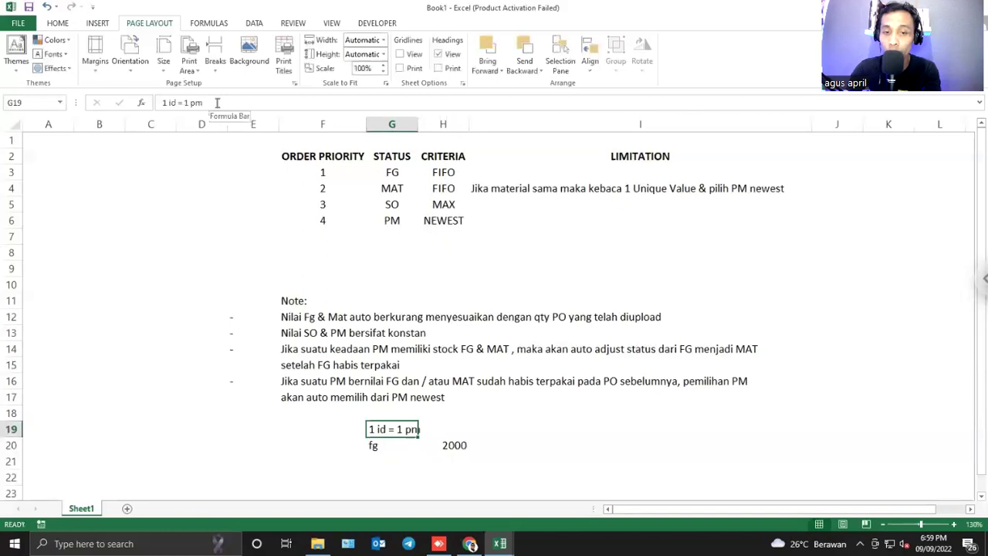
Enter the rule '1 id > 1 pm' in G21, correcting a mistyped start
key(Down)
key(Down)
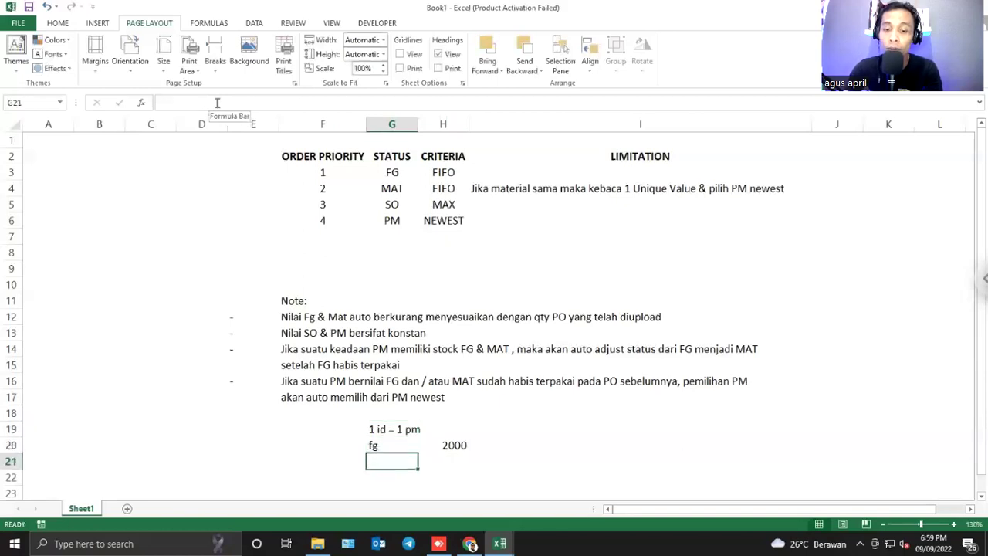
text(id)
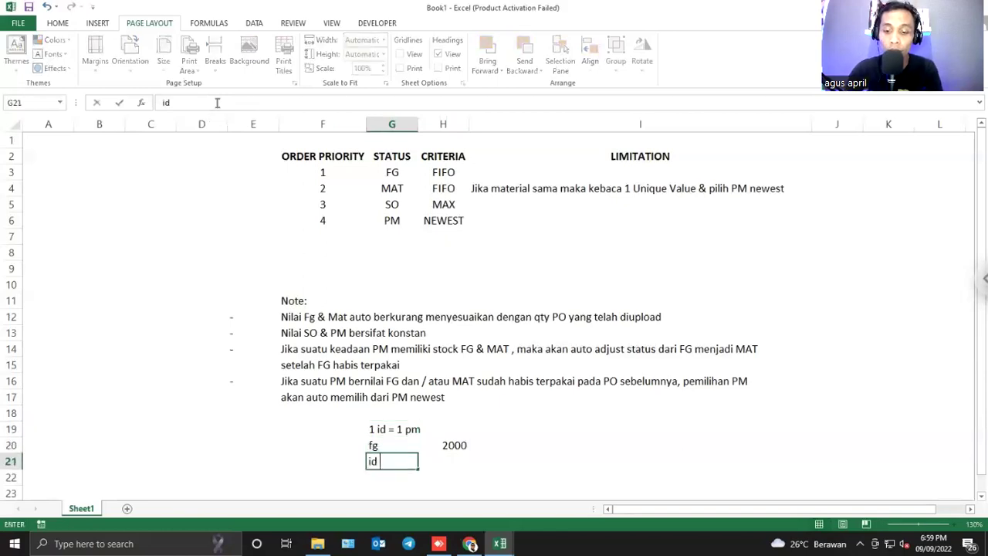
text(-5)
key(BackSpace)
key(BackSpace)
key(BackSpace)
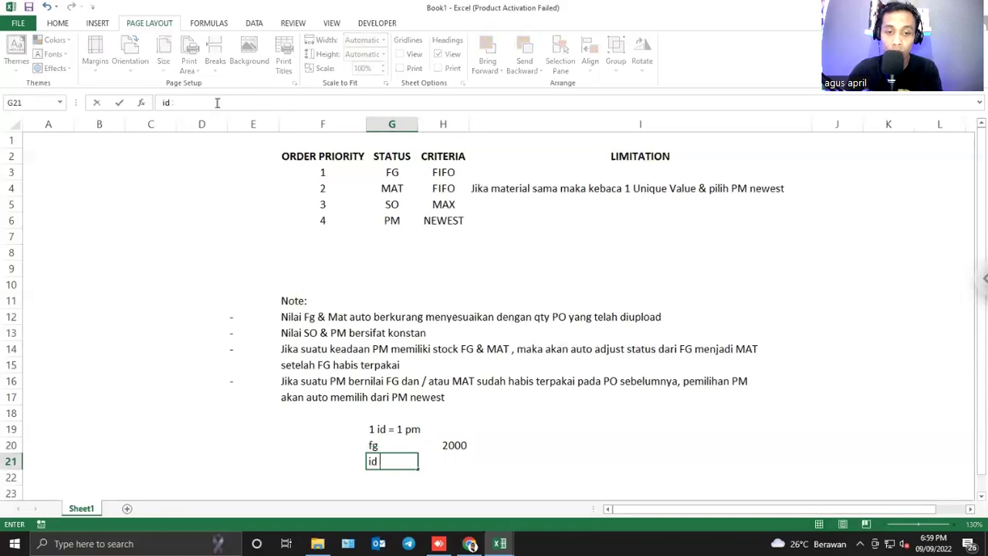
key(BackSpace)
text(1 id )
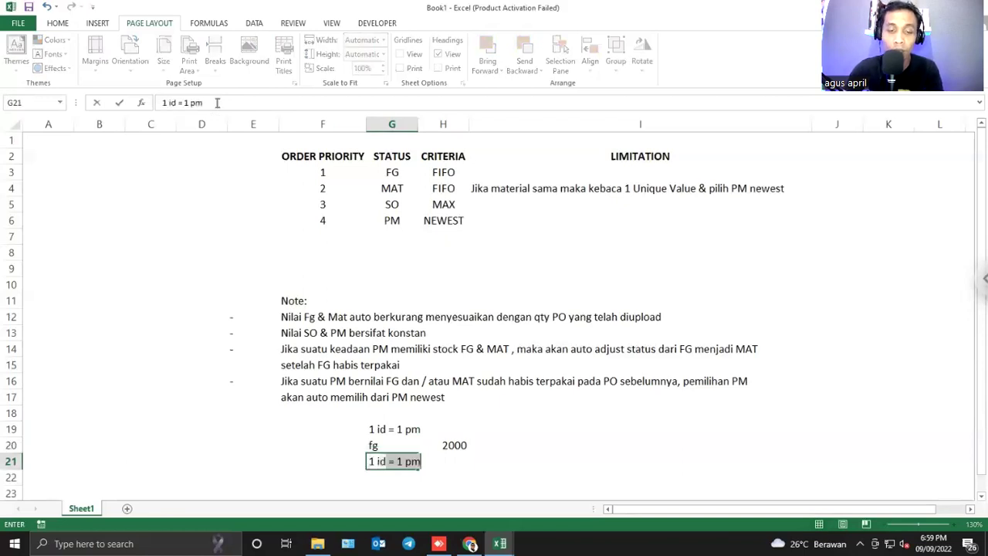
text(>)
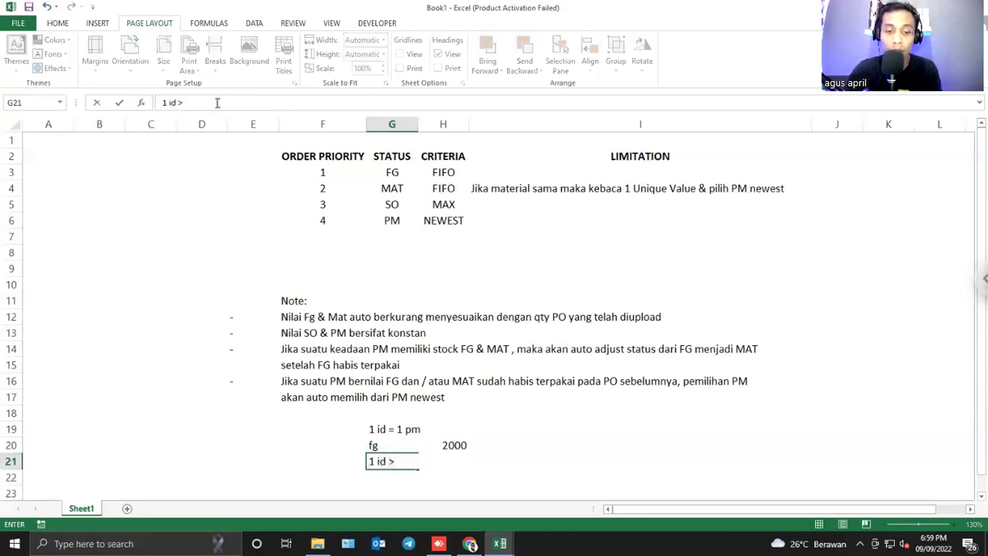
text( 1 pm)
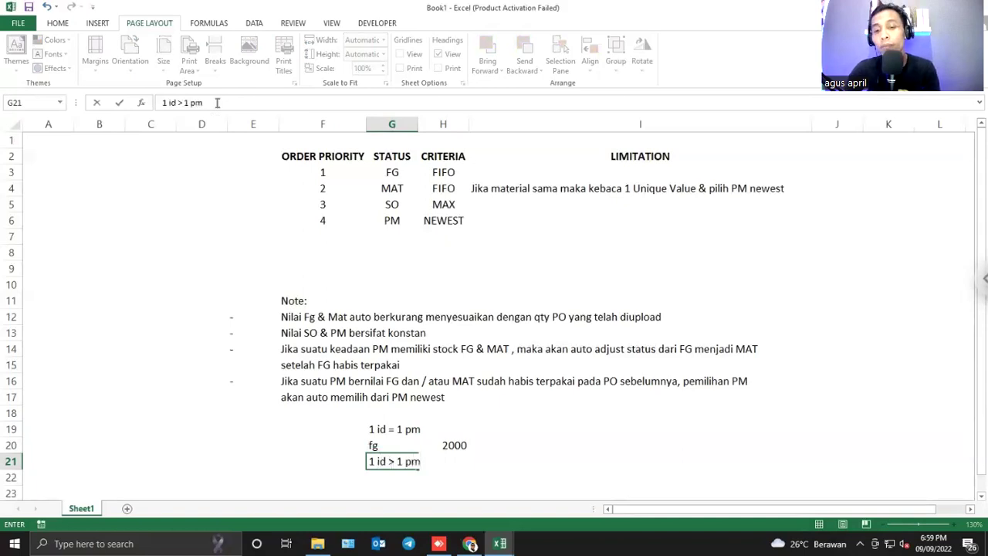
key(Return)
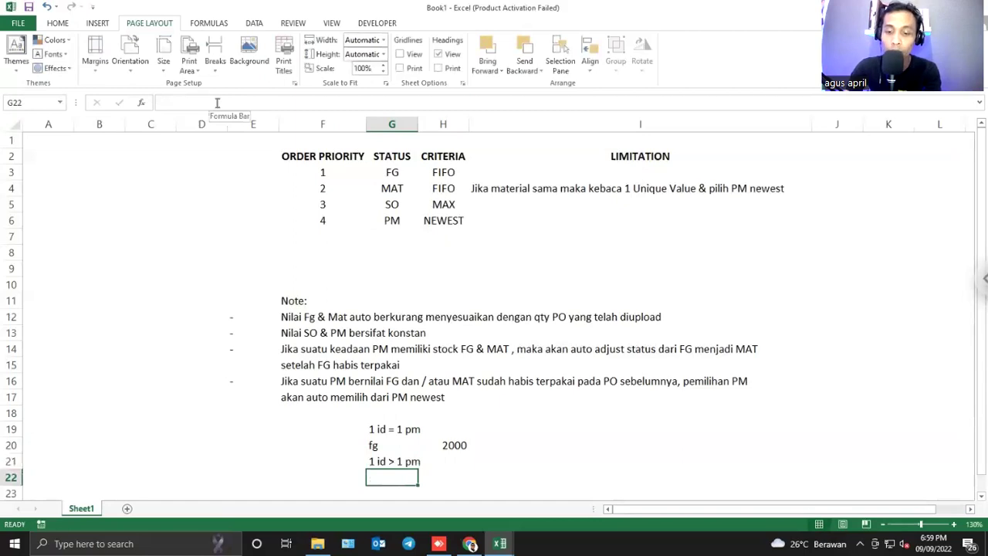
Enter 'mat' in G22, then switch to the PO USC SEPTEMBER workbook
text(fg)
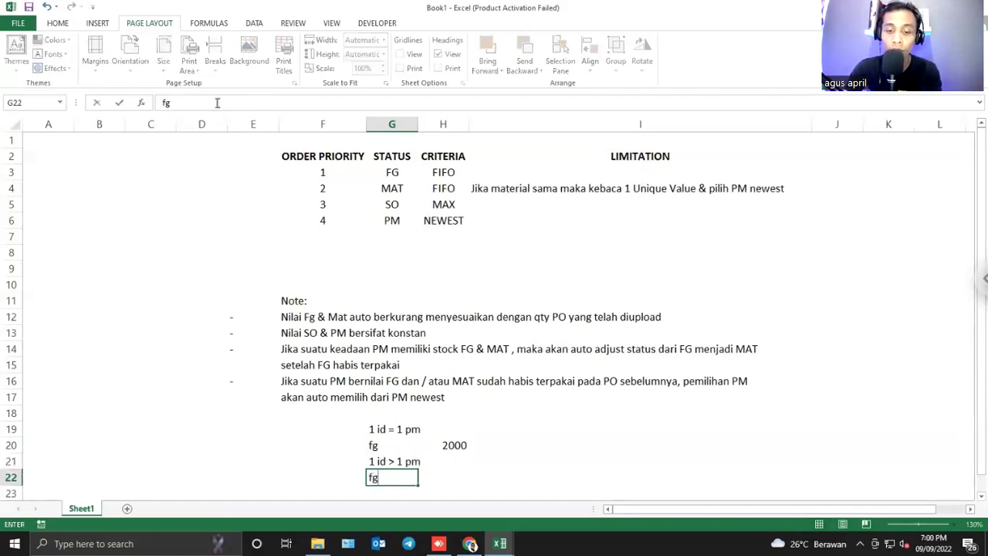
key(BackSpace)
key(BackSpace)
text(mat)
key(Return)
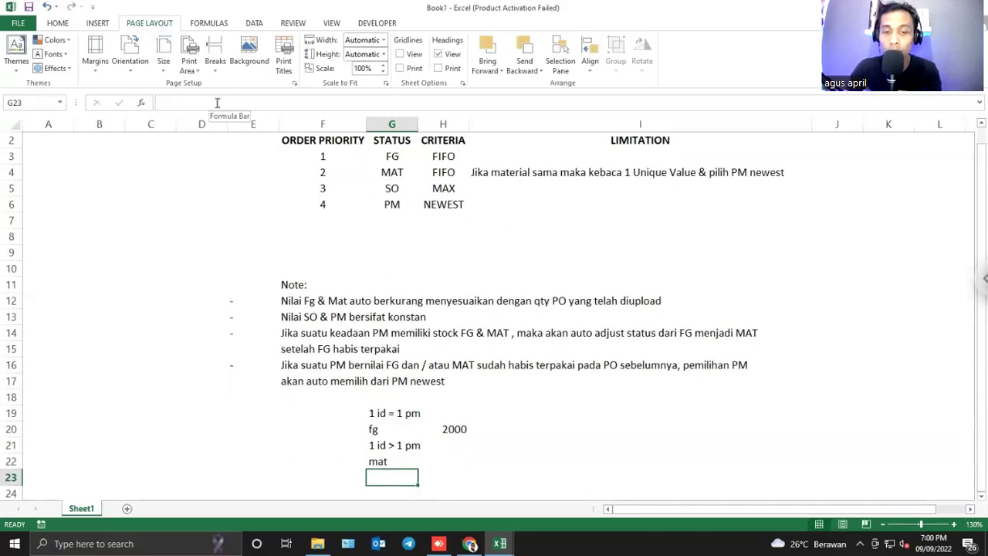
key(Up)
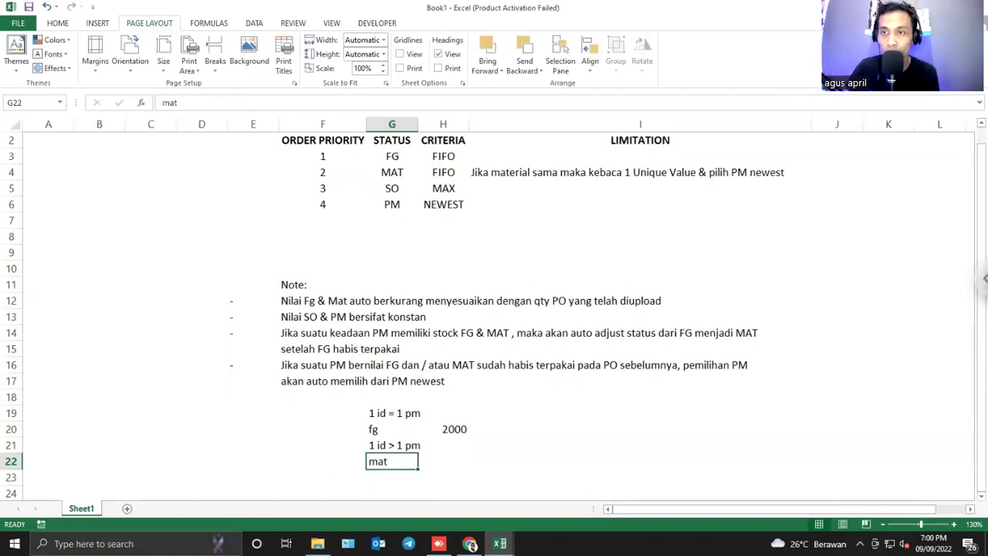
key(alt+Tab)
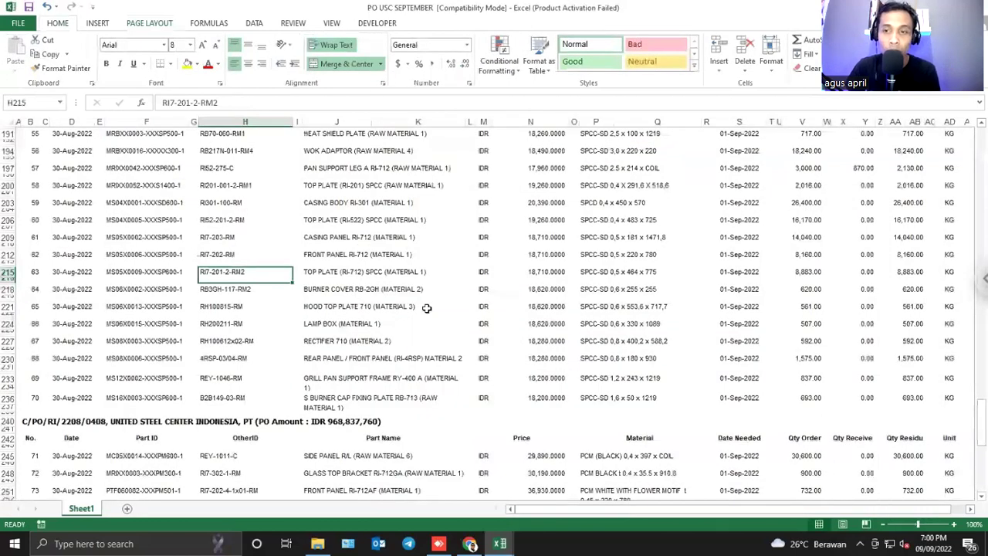
Scroll up to the B/PO/RI/2208/0297 lines and select the SPCC-SD 0,4 x 390 x COIL material
click(430, 308)
scroll(433, 312, up, 8)
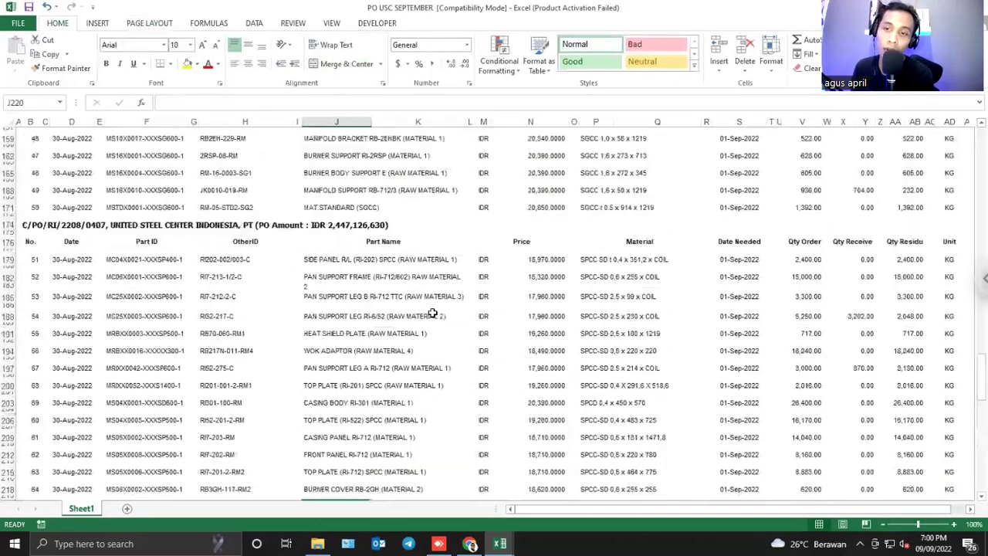
scroll(432, 313, up, 6)
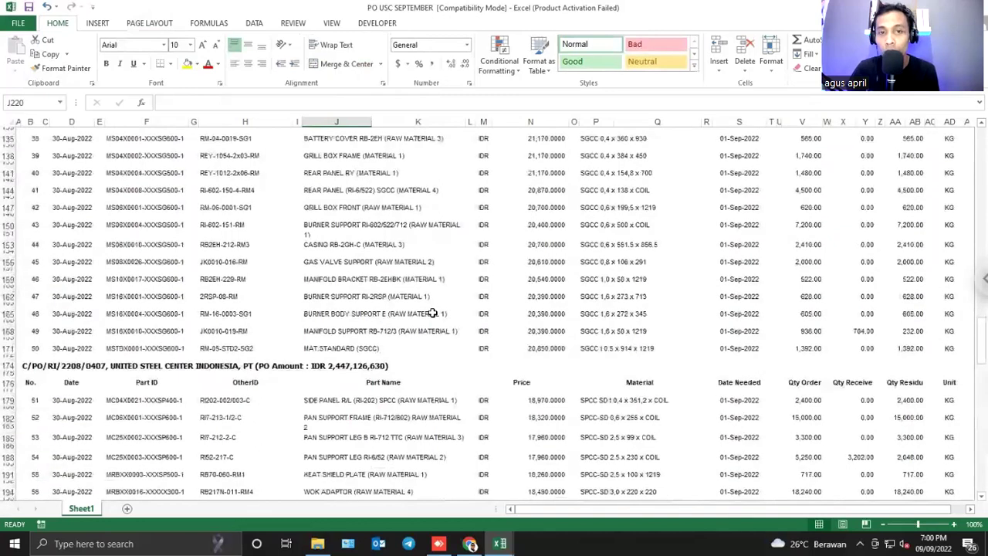
scroll(432, 311, up, 10)
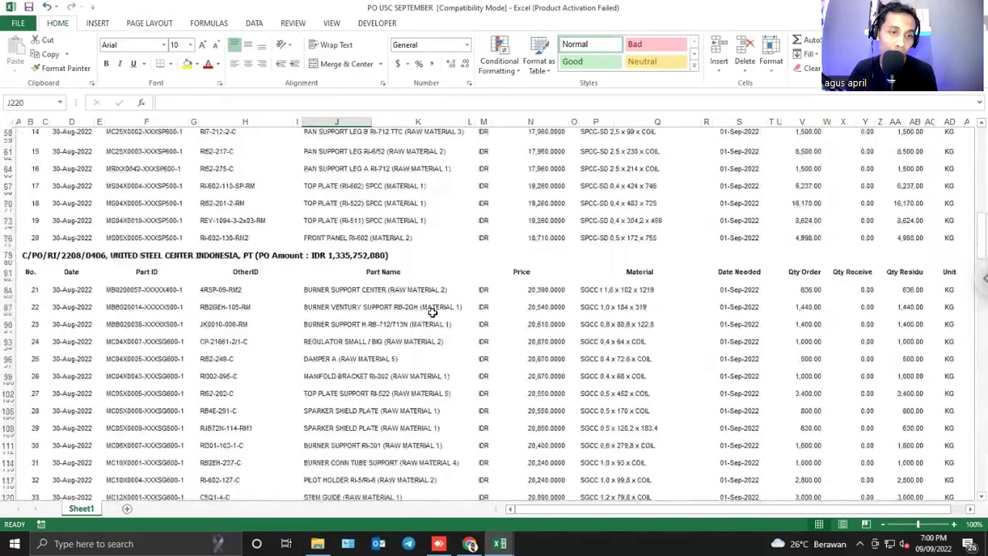
scroll(25, 244, up, 1)
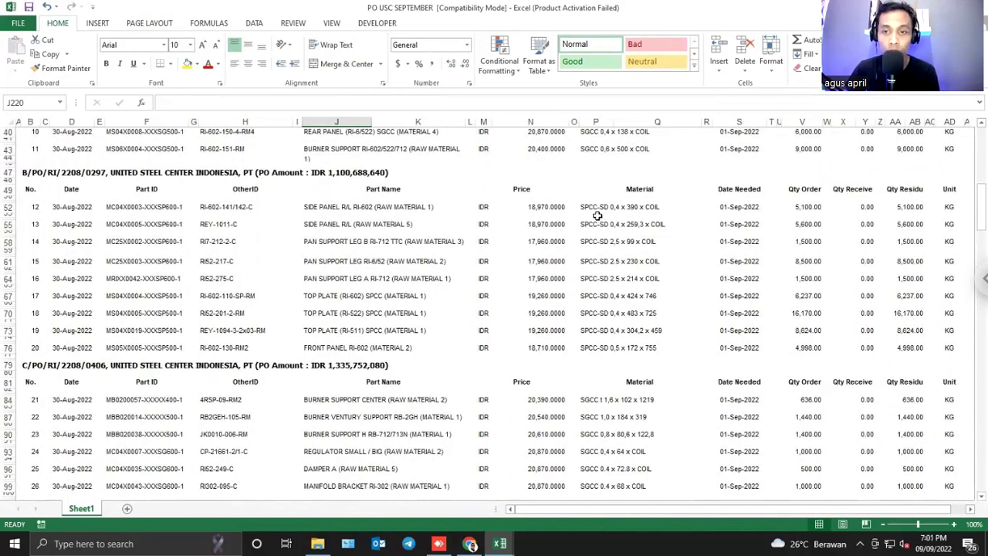
click(591, 207)
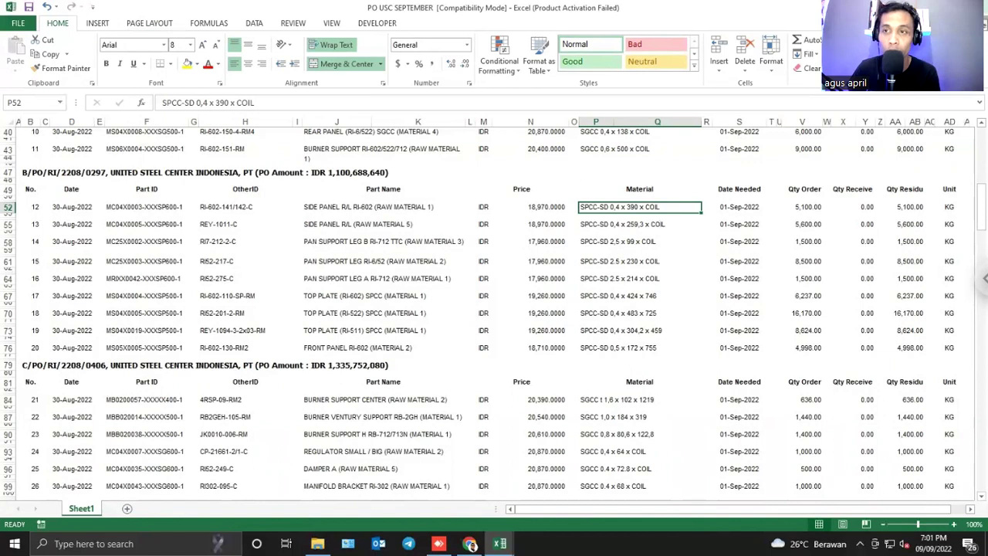
Switch to the PO CONVERTER-RINNAI_v1.1 workbook from the Excel taskbar and activate its RUN sheet
click(978, 7)
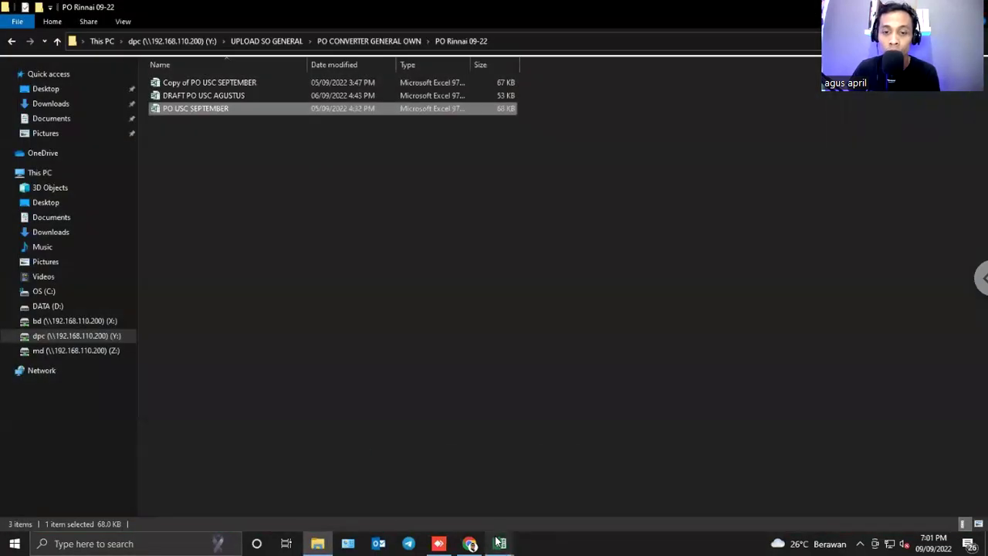
click(499, 543)
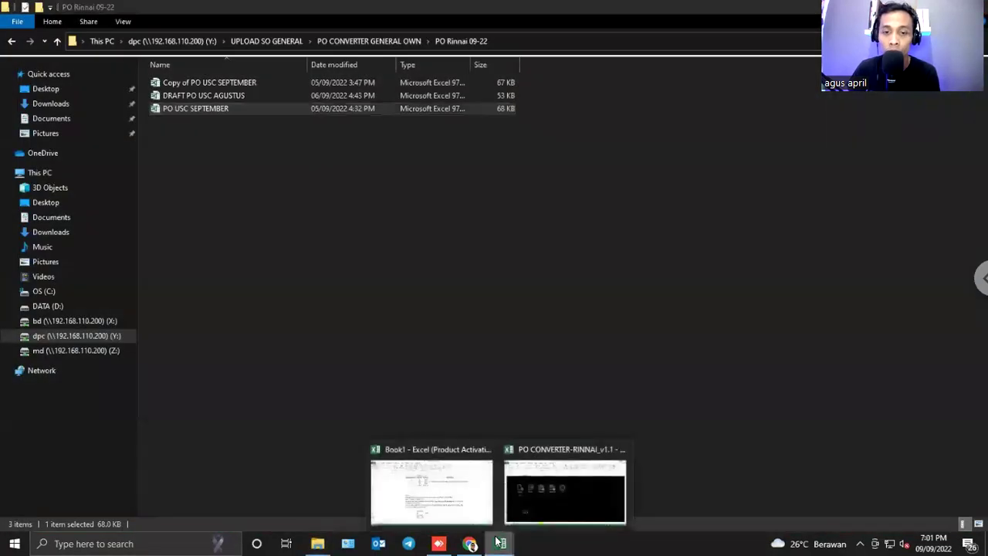
click(533, 495)
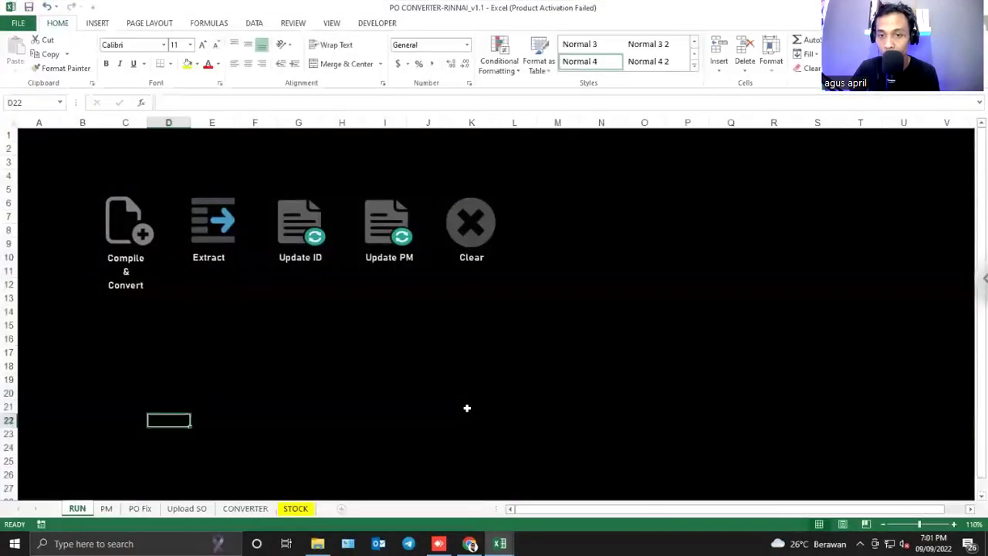
click(459, 407)
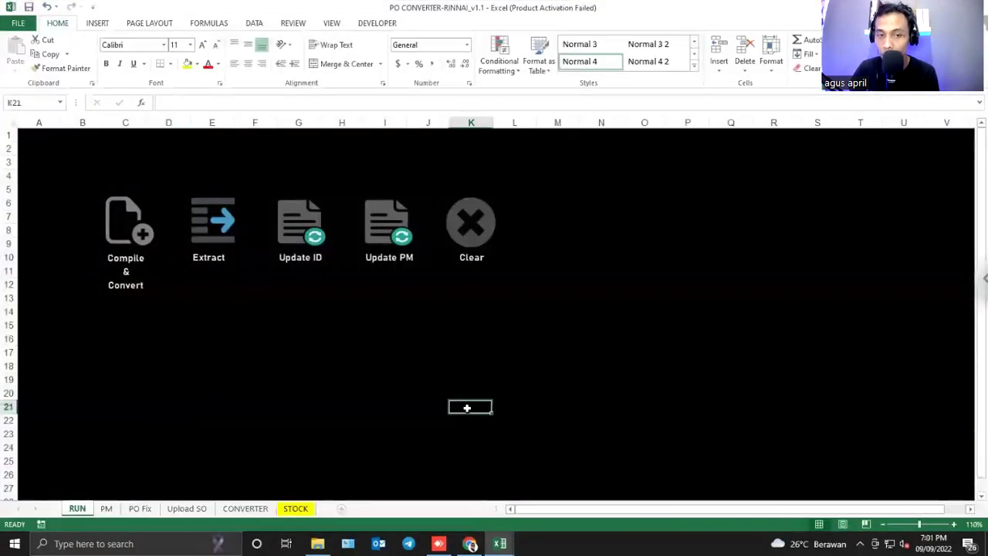
Run the Clear macro on the RUN sheet to reset the converter's previous data
click(464, 230)
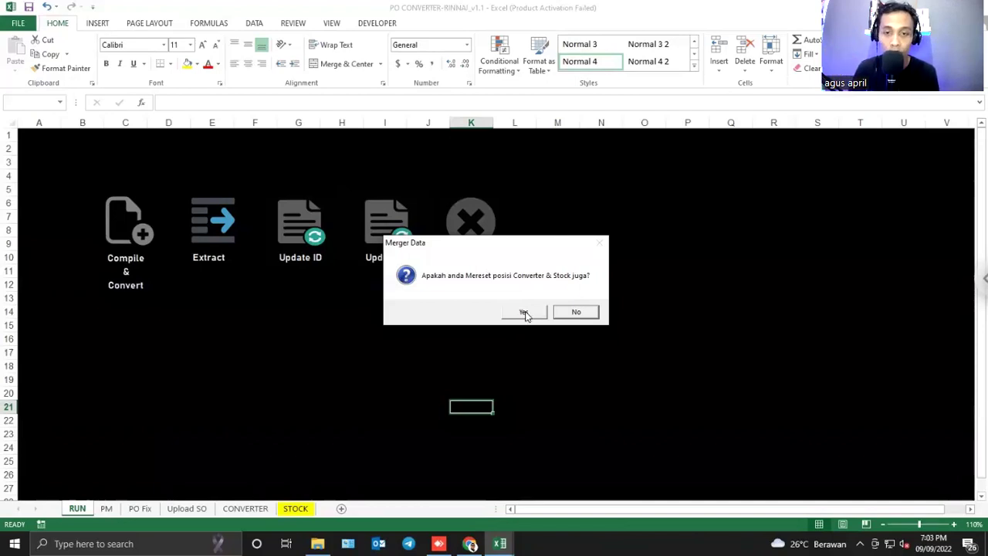
Confirm resetting the Converter and Stock positions, acknowledge completion, and launch Compile & Convert
click(528, 313)
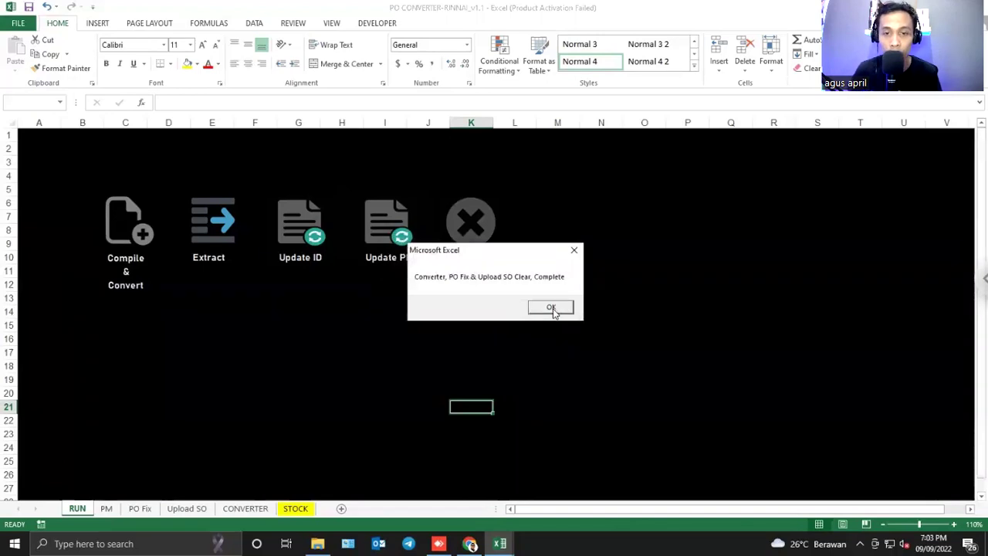
click(550, 306)
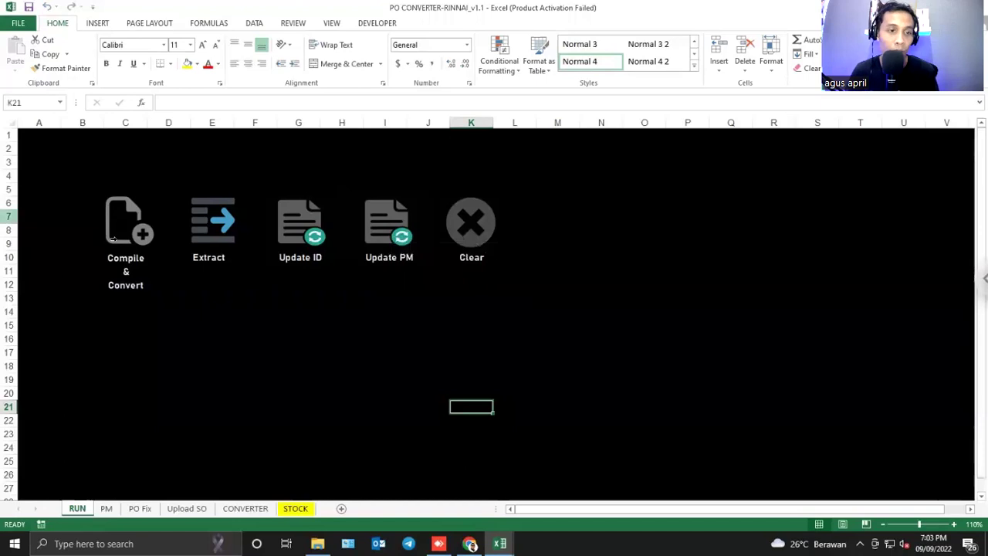
click(117, 241)
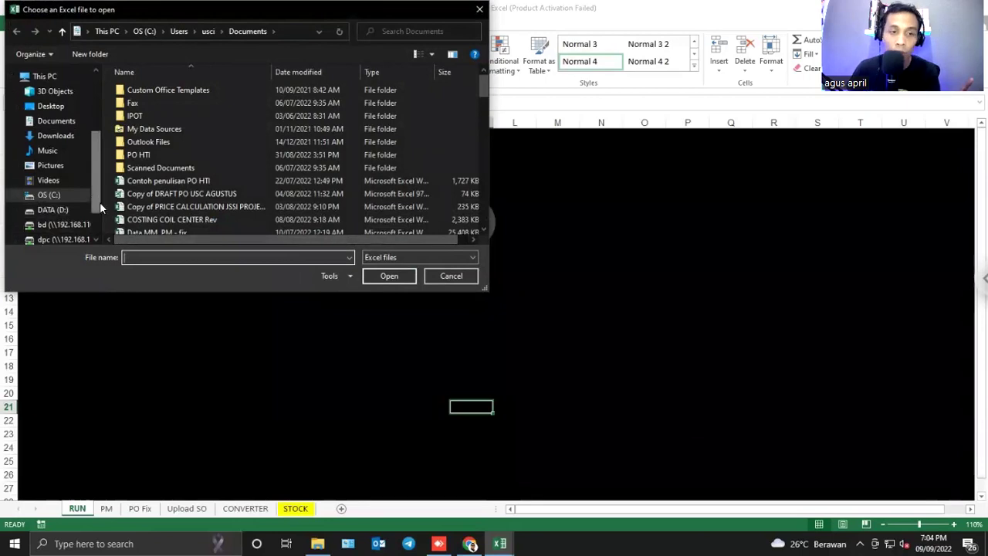
Browse the dpc drive into the UPLOAD SO GENERAL folder
scroll(99, 202, down, 1)
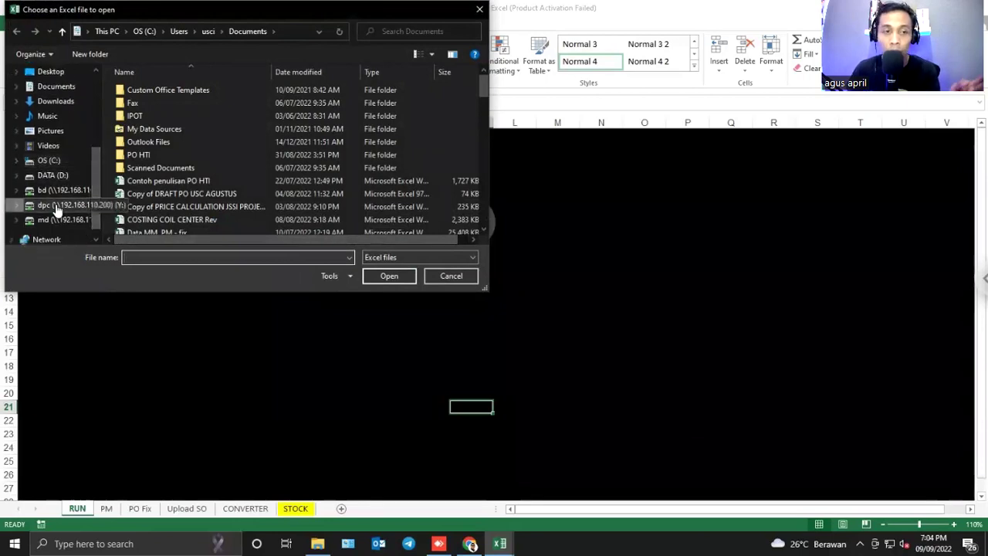
click(56, 207)
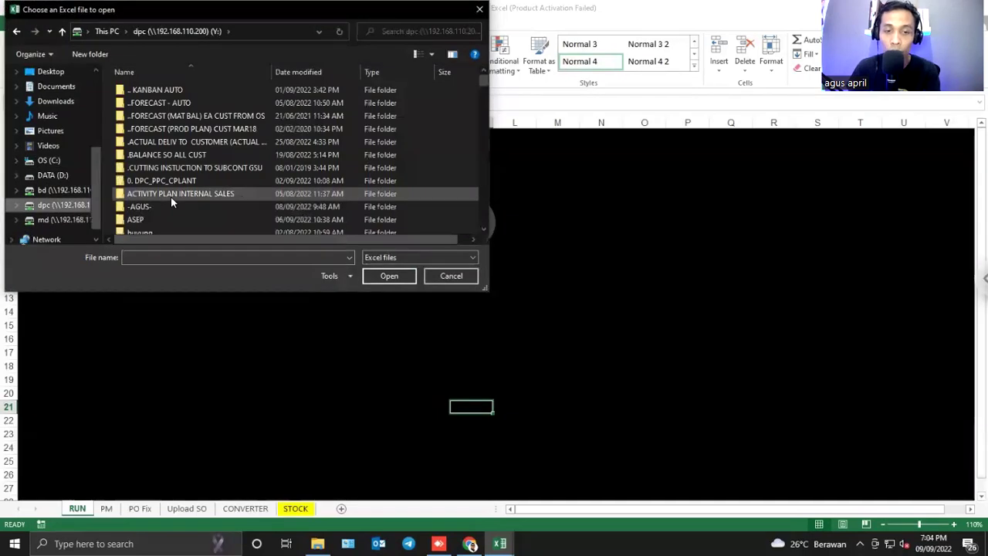
scroll(170, 196, down, 10)
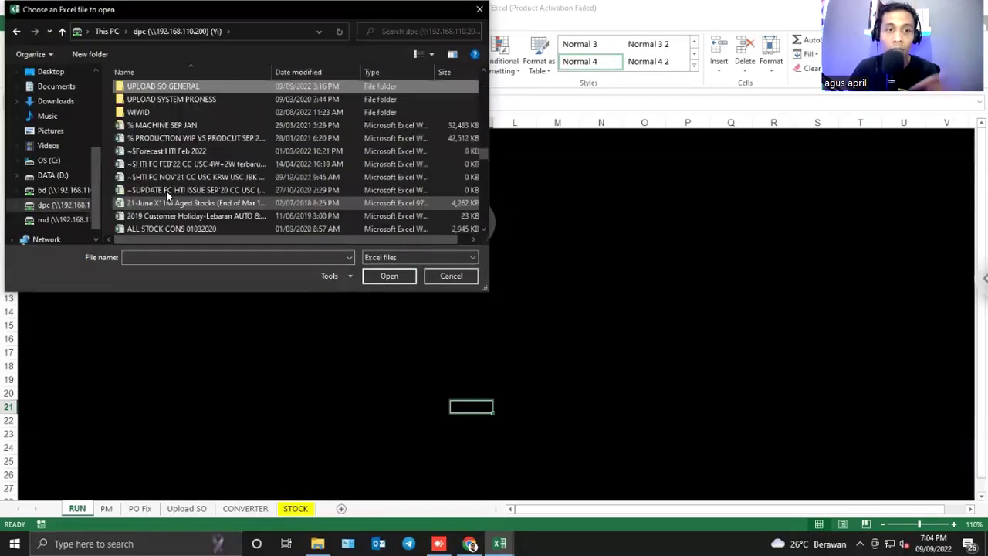
click(171, 87)
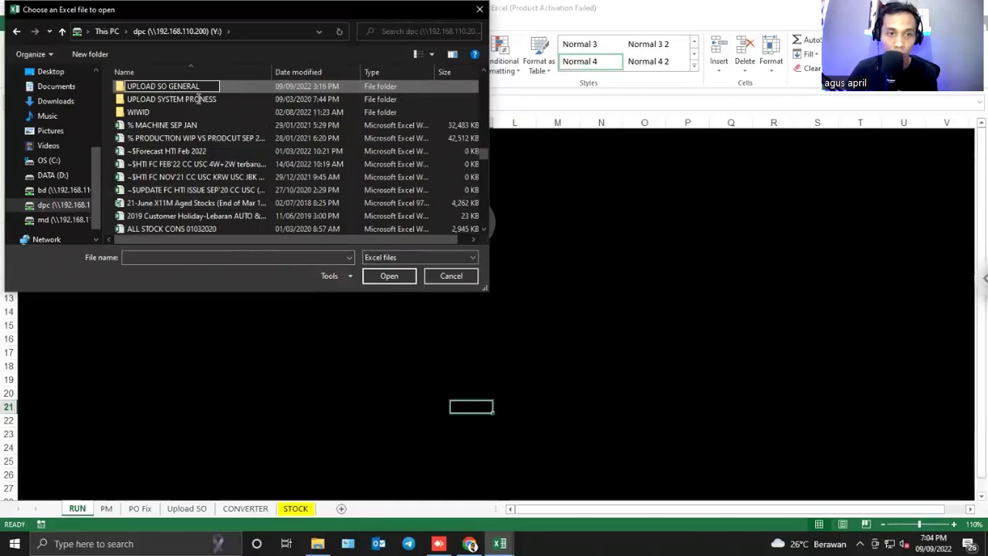
key(Escape)
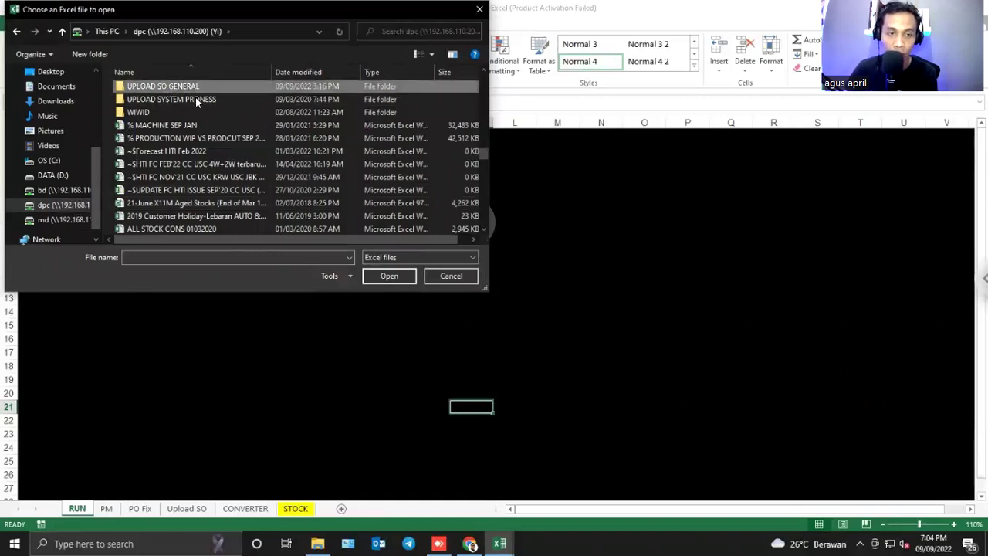
key(Return)
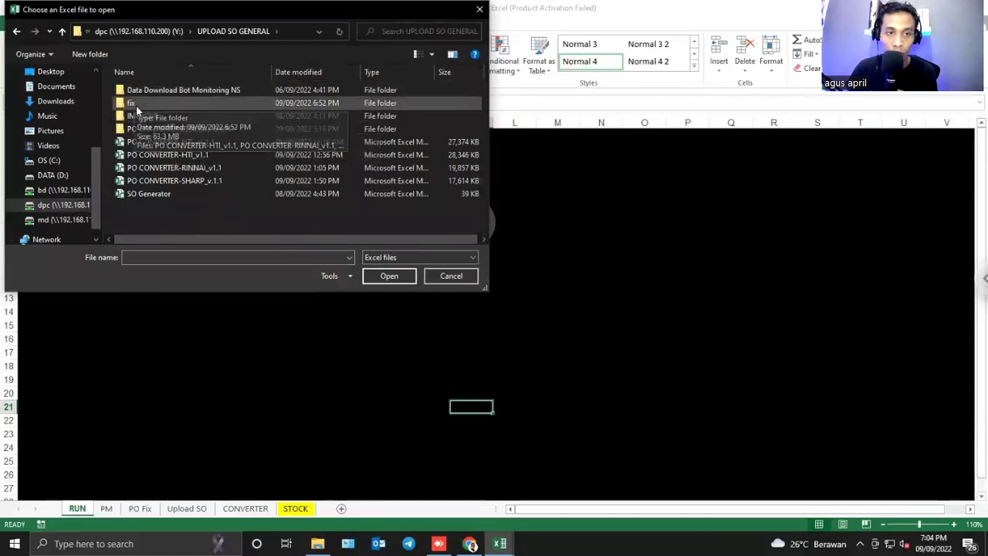
double_click(135, 105)
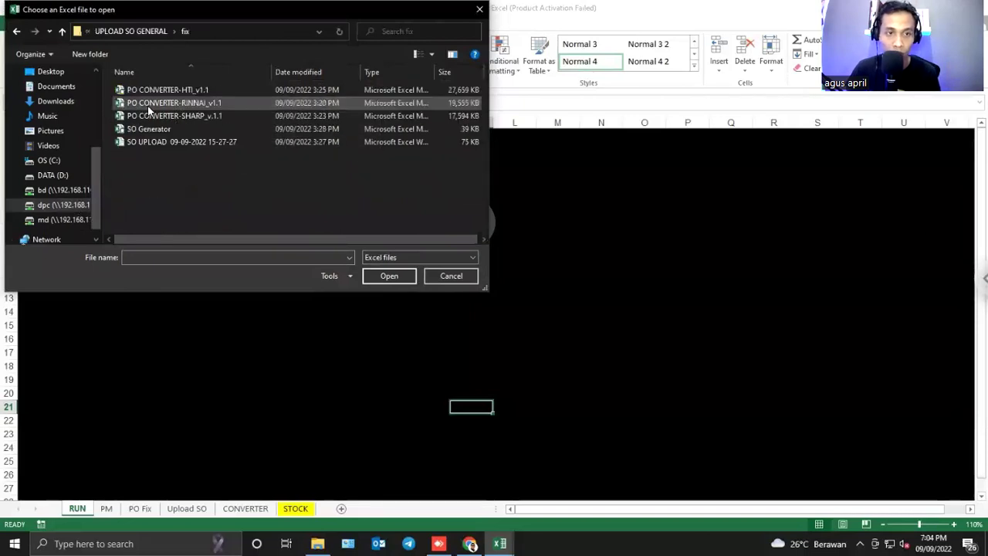
click(16, 31)
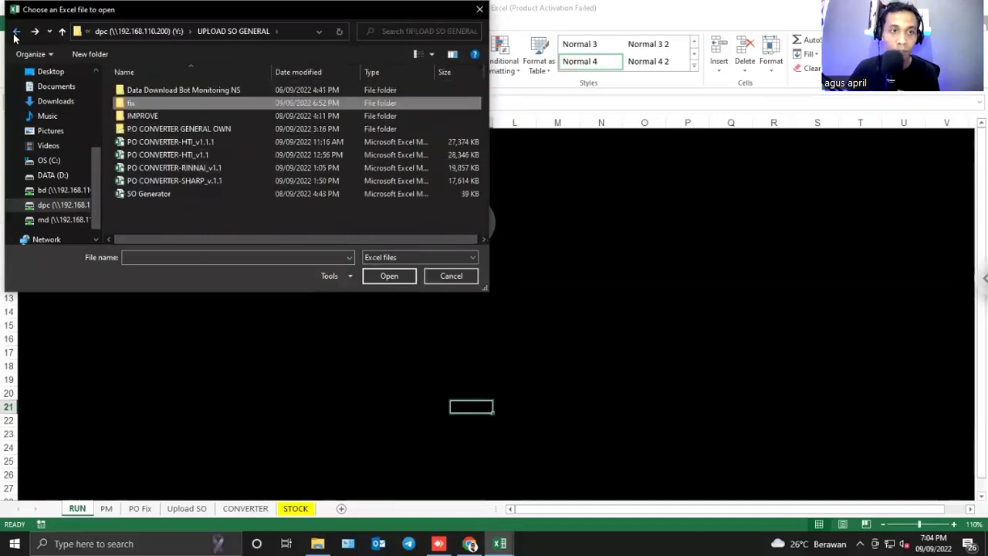
Open PO CONVERTER GENERAL OWN > PO Rinnai 09-22 and import the PO USC SEPTEMBER file
click(192, 129)
double_click(194, 130)
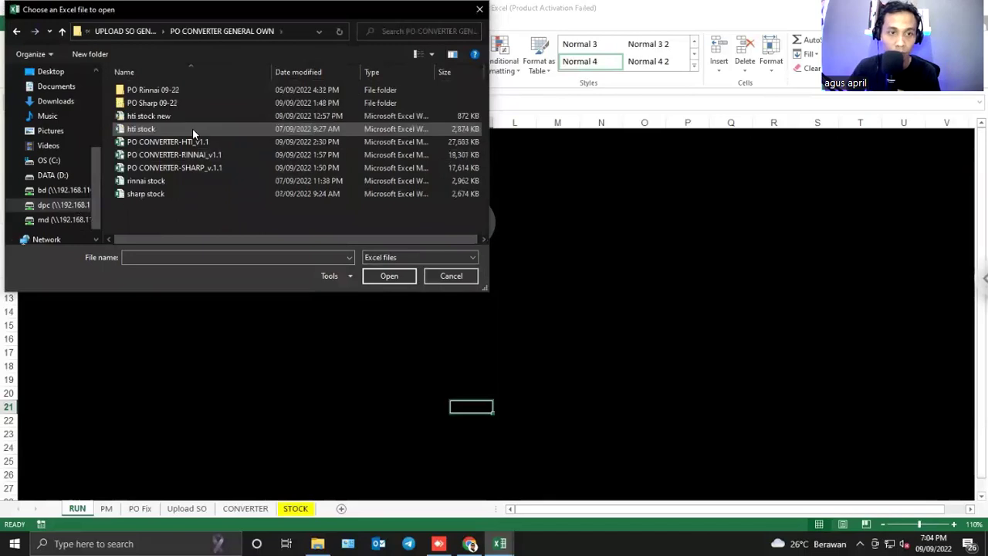
double_click(162, 92)
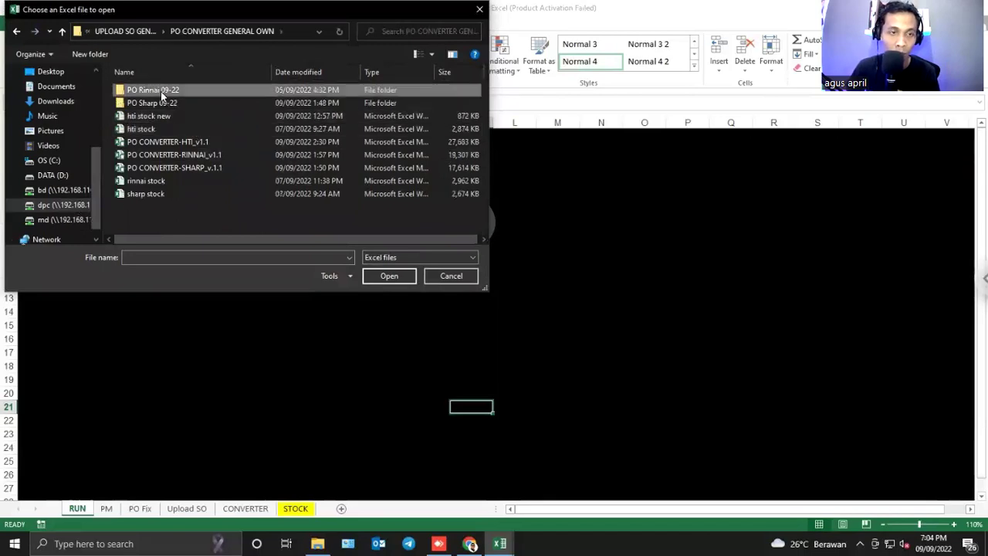
click(169, 119)
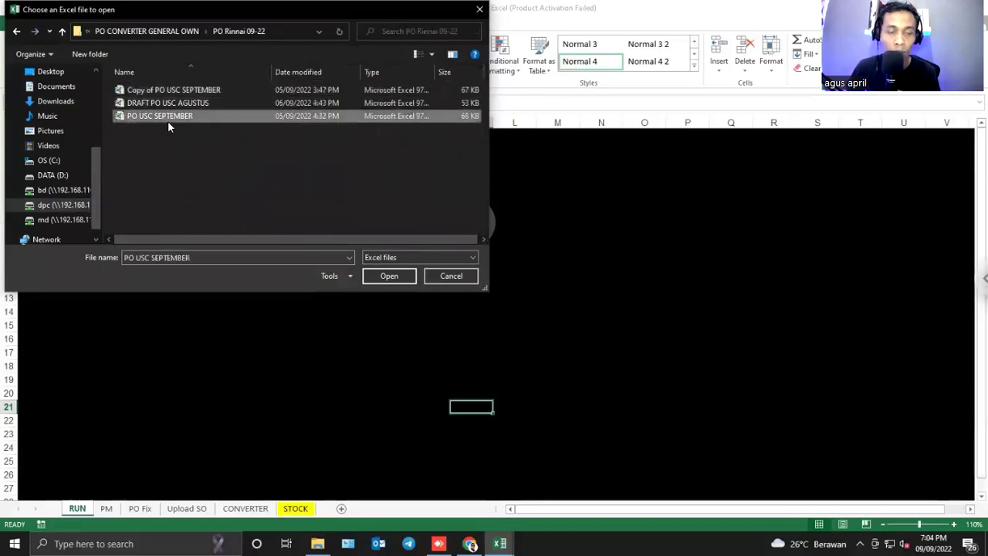
click(381, 274)
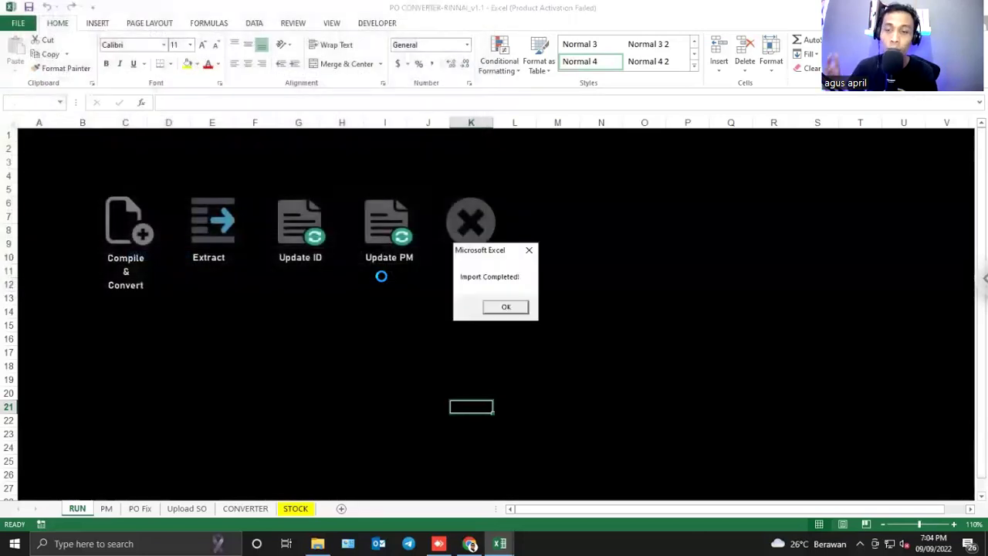
Dismiss the Import Completed message and view the PO Fix sheet from its first column
key(Return)
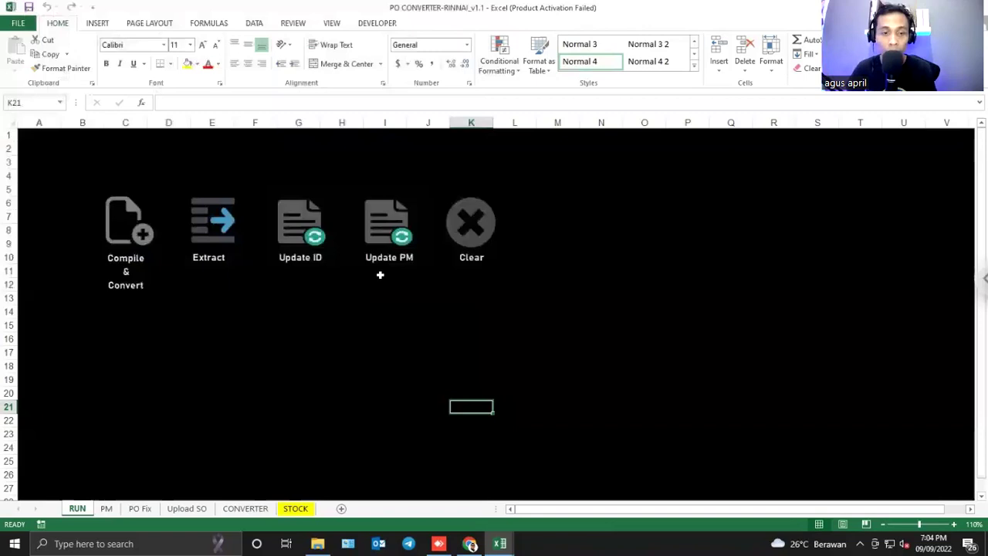
click(136, 513)
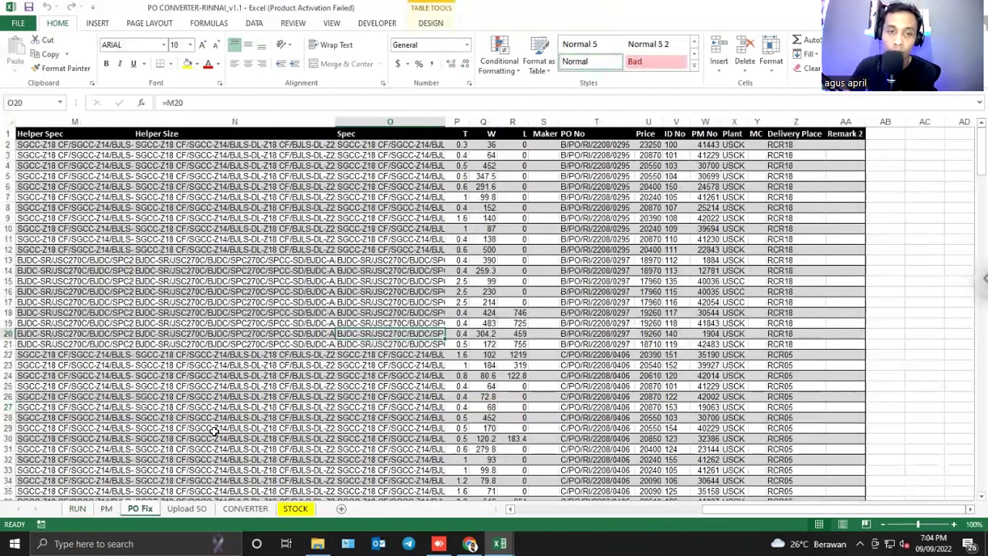
key(Home)
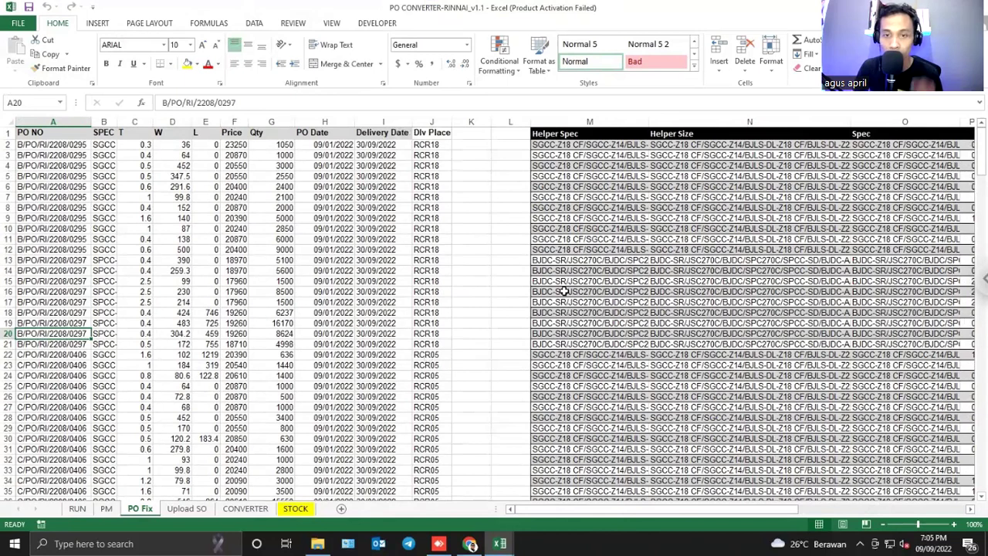
click(575, 177)
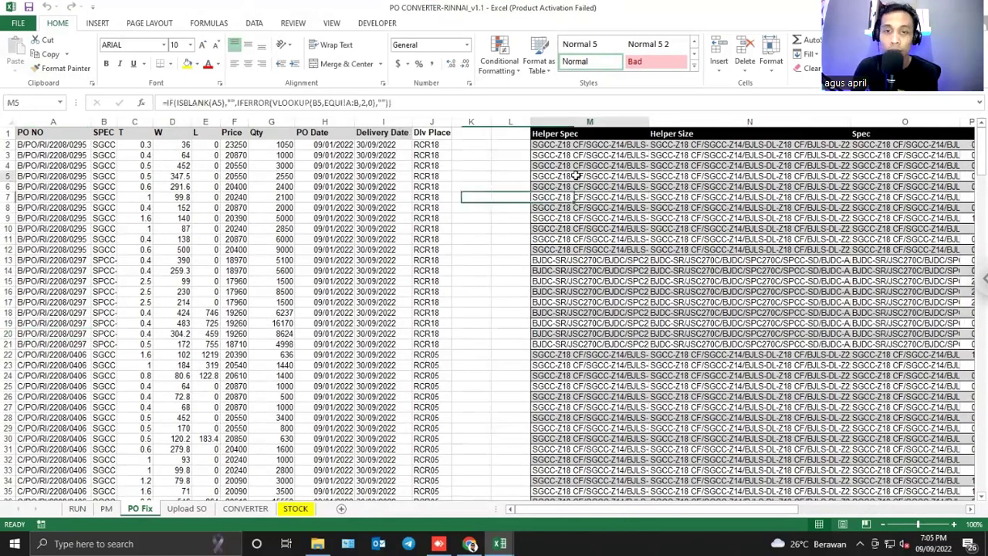
key(Right)
key(Right)
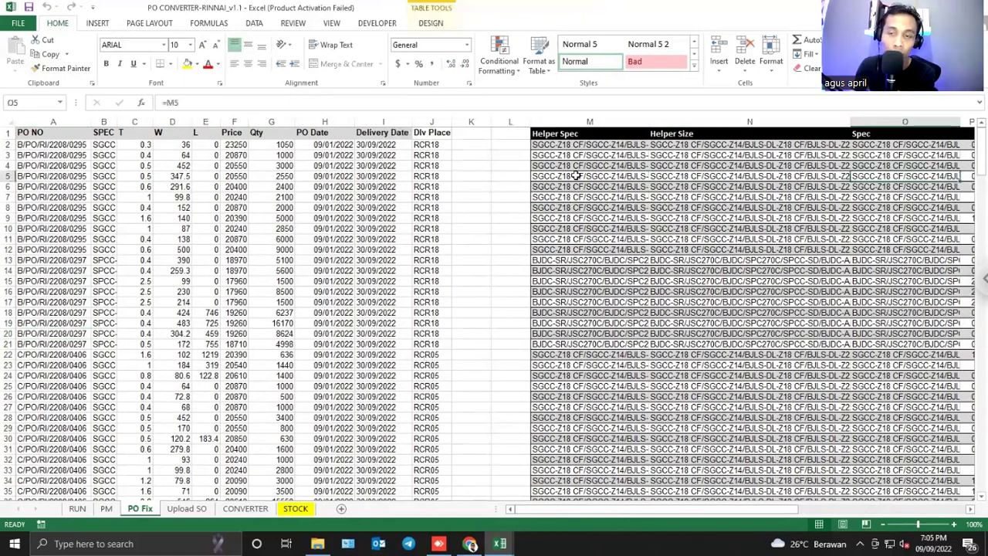
key(Right)
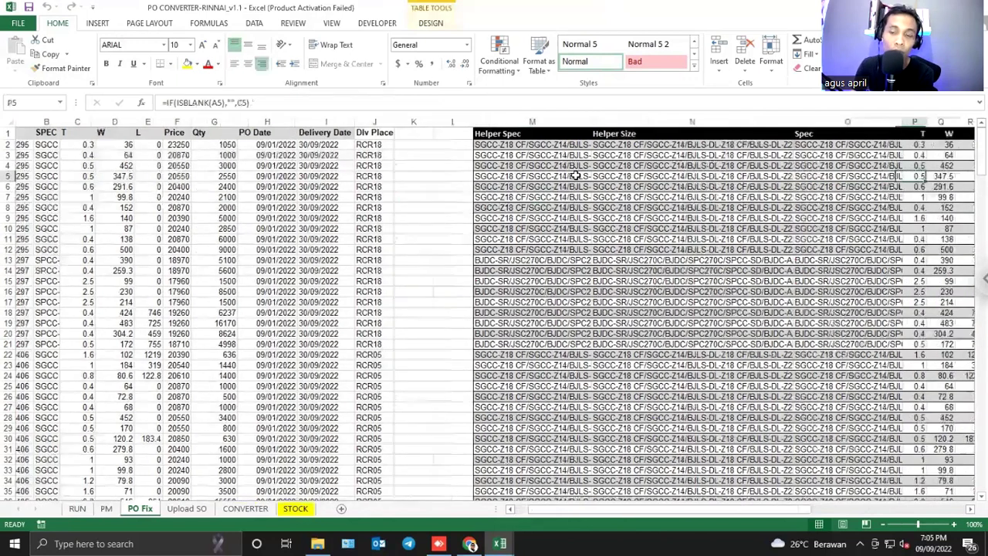
key(Right)
key(Right)
key(Right)
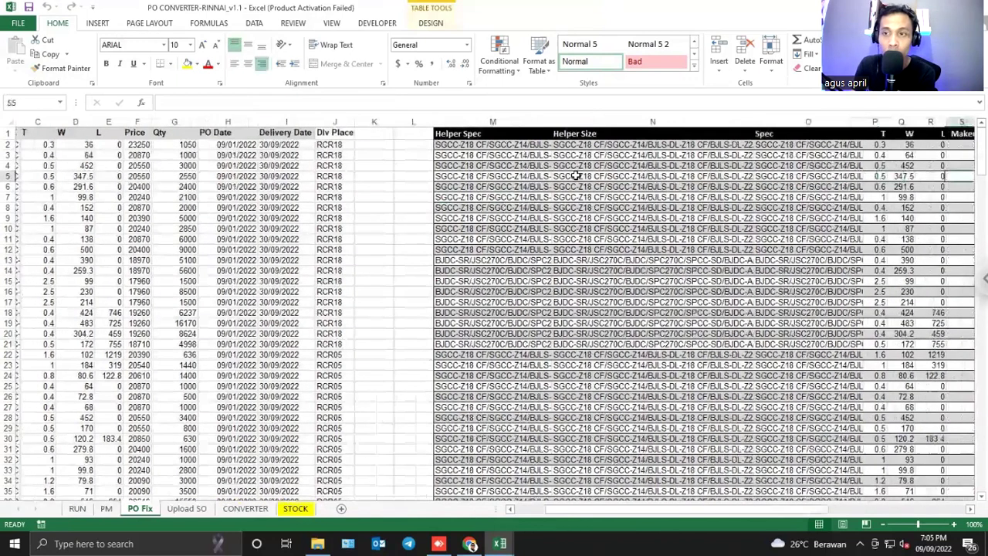
key(Right)
key(Right)
key(Right)
key(Right)
key(Right)
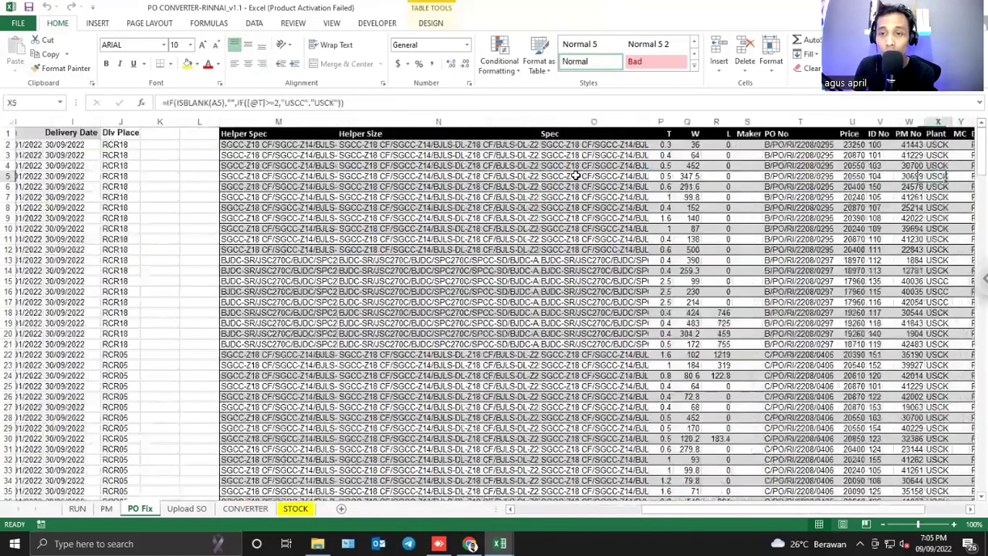
key(Right)
key(Right)
key(Right)
key(Right)
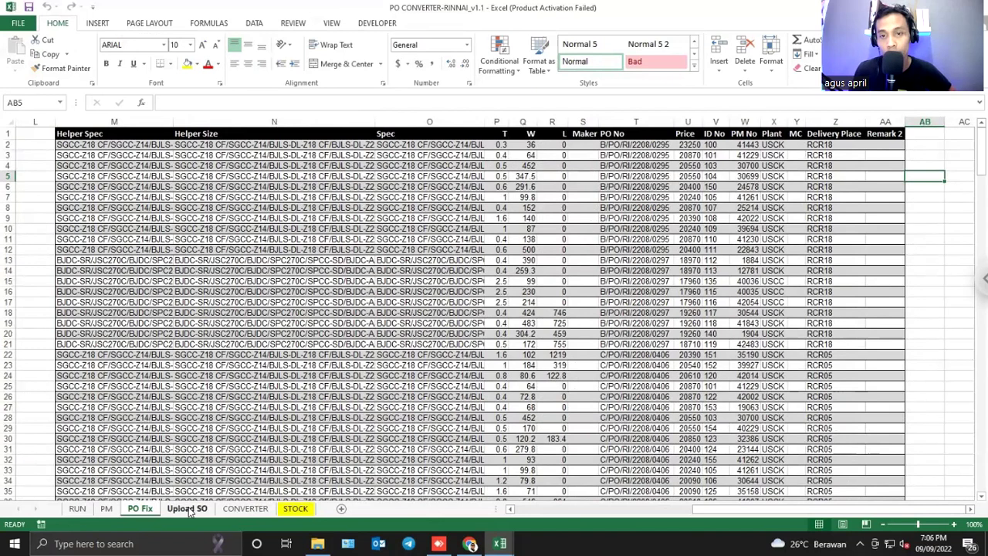
Go to the Upload SO sheet and clear the table's existing filters
click(187, 509)
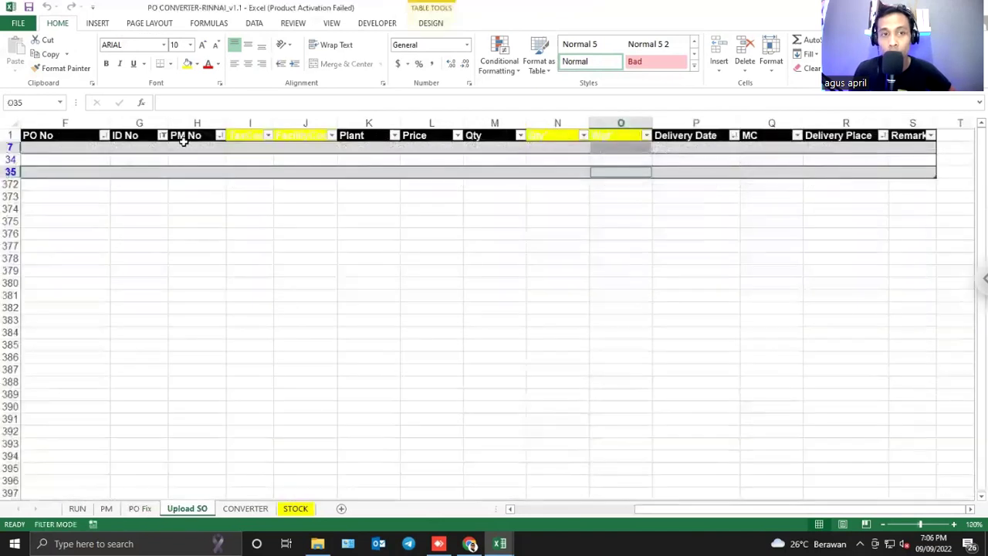
click(139, 135)
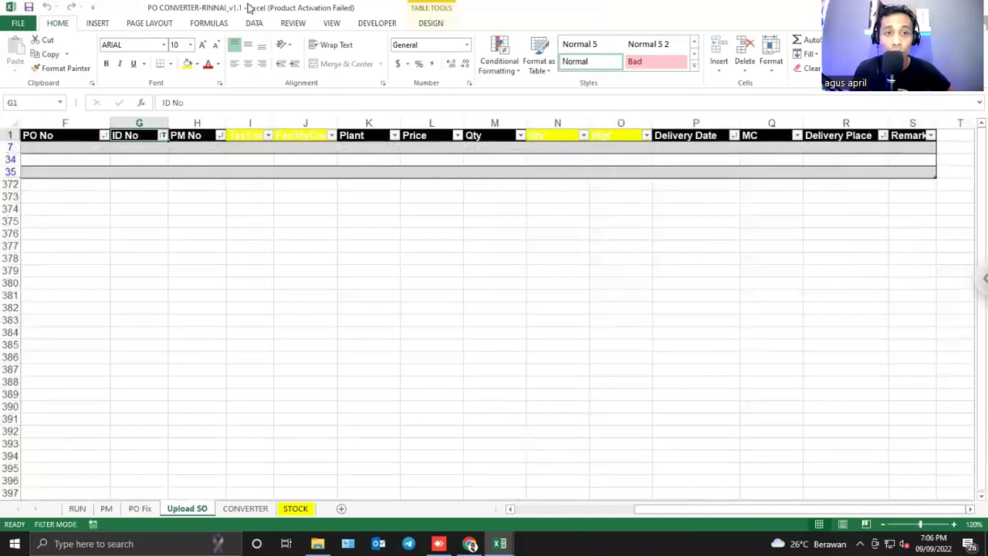
key(alt+a)
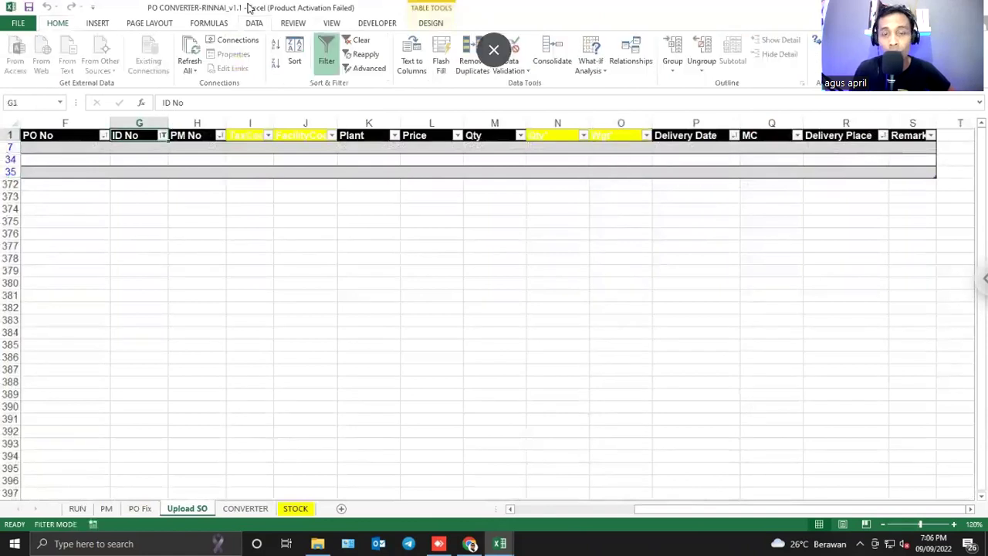
key(c)
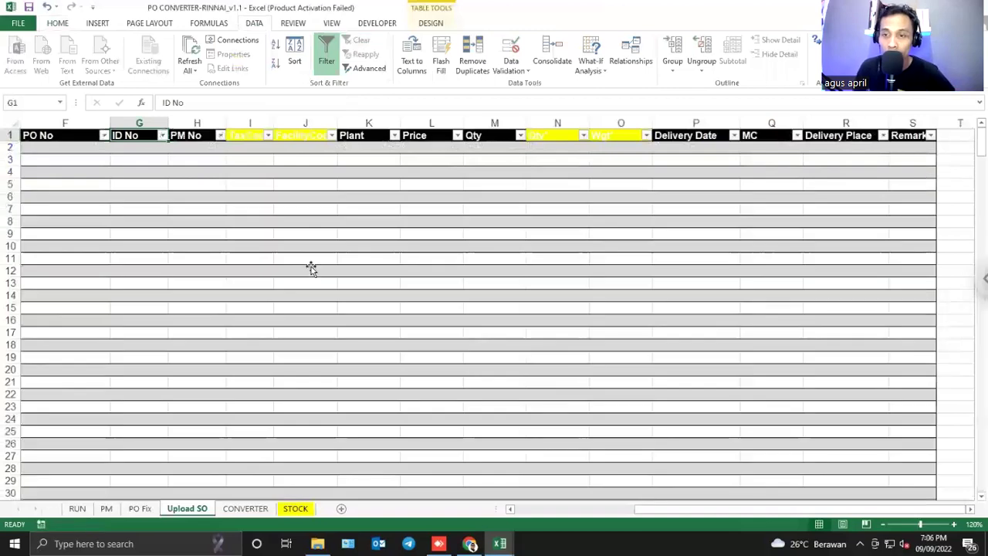
click(311, 267)
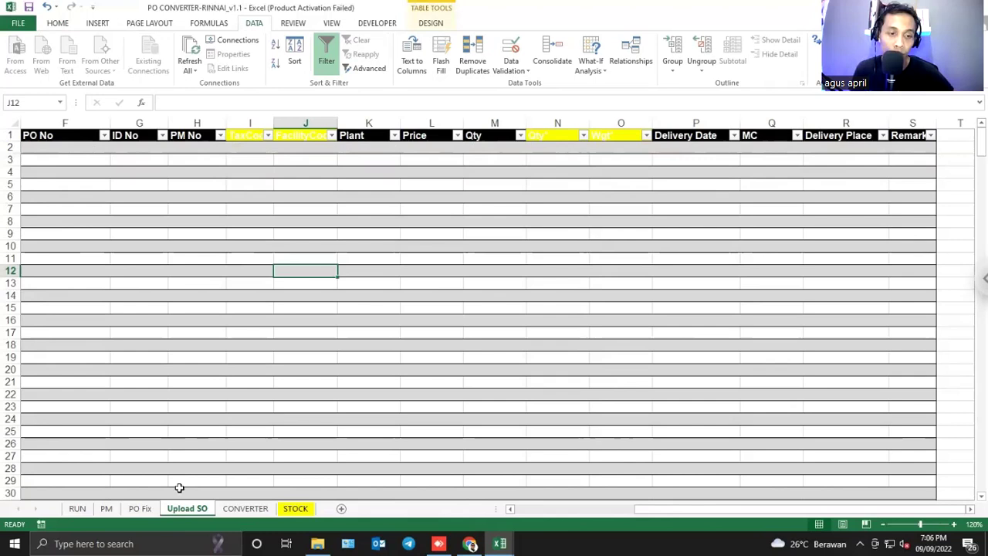
On the PO Fix sheet, inspect the filled ID No column and the PM No formula column
click(78, 509)
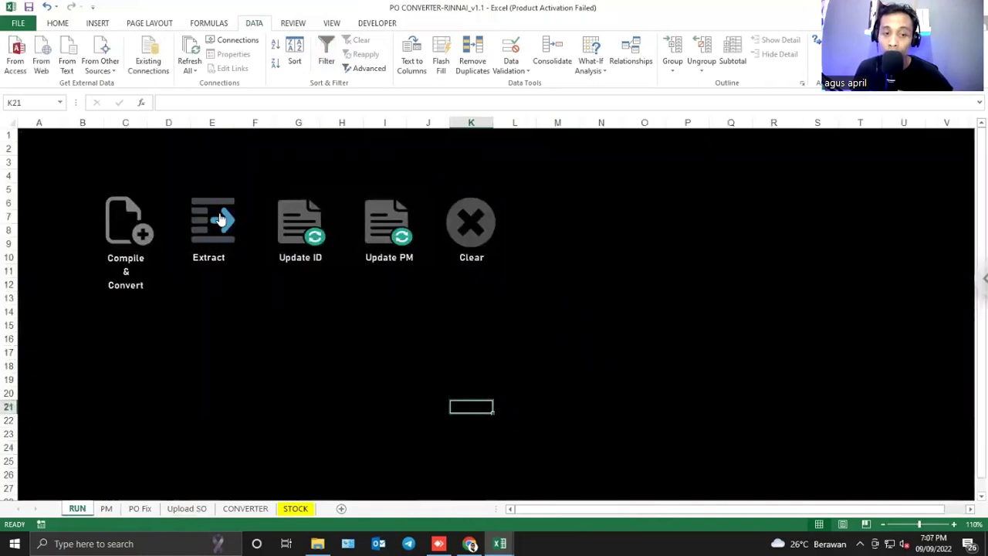
click(142, 509)
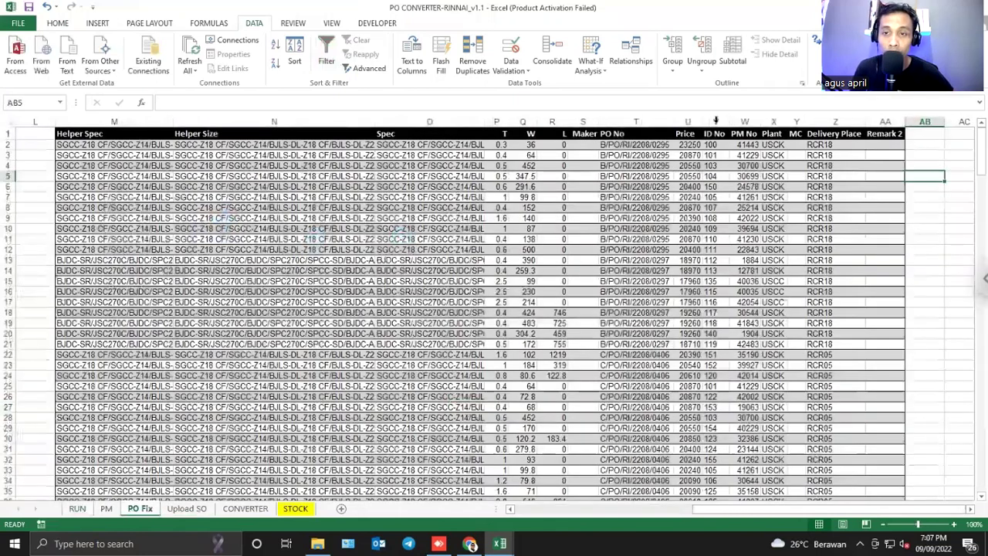
click(716, 120)
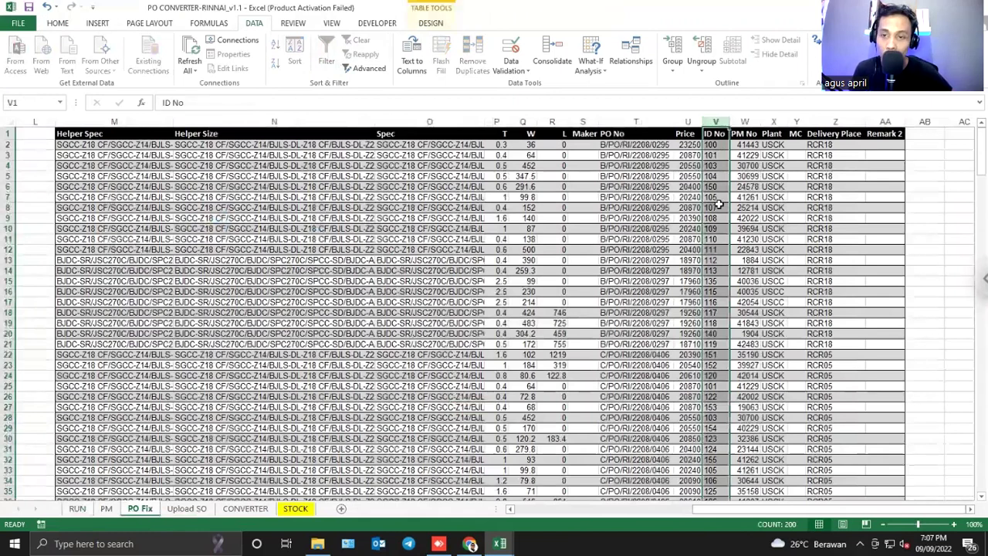
scroll(718, 203, down, 1)
scroll(167, 493, down, 1)
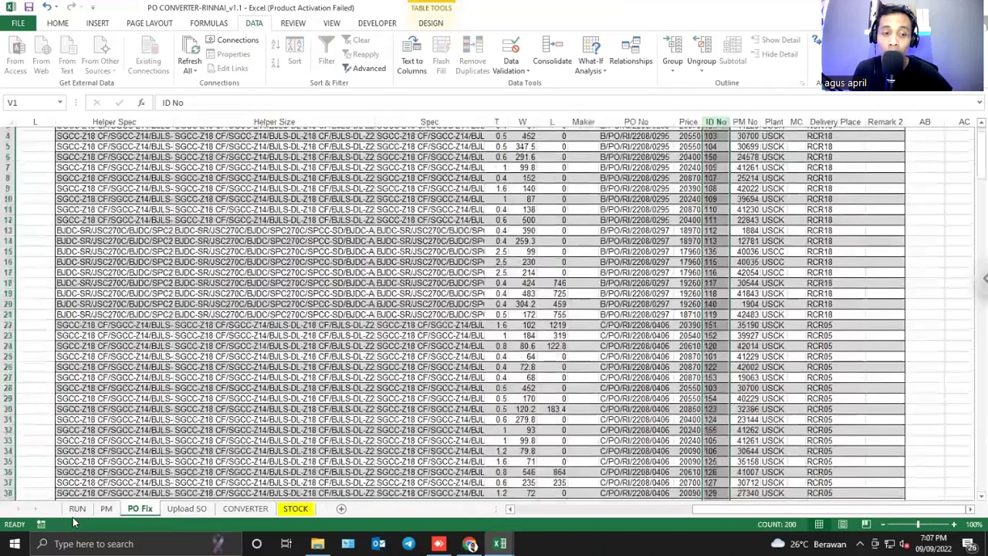
scroll(76, 516, down, 1)
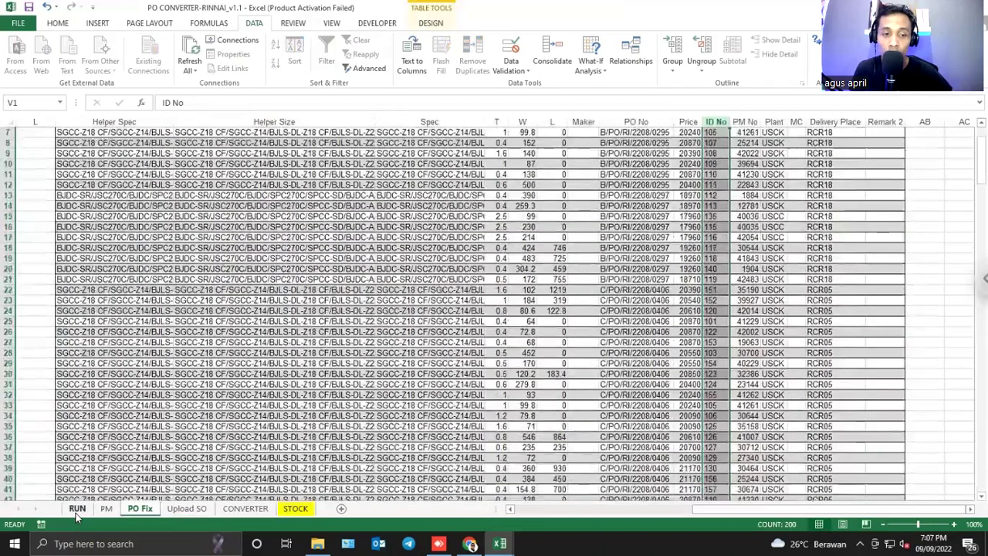
click(76, 509)
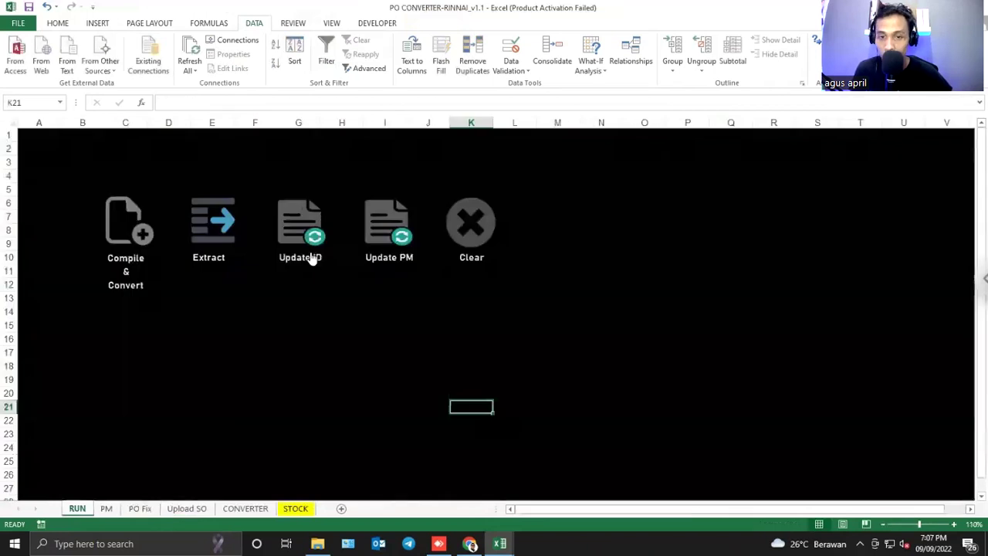
click(140, 508)
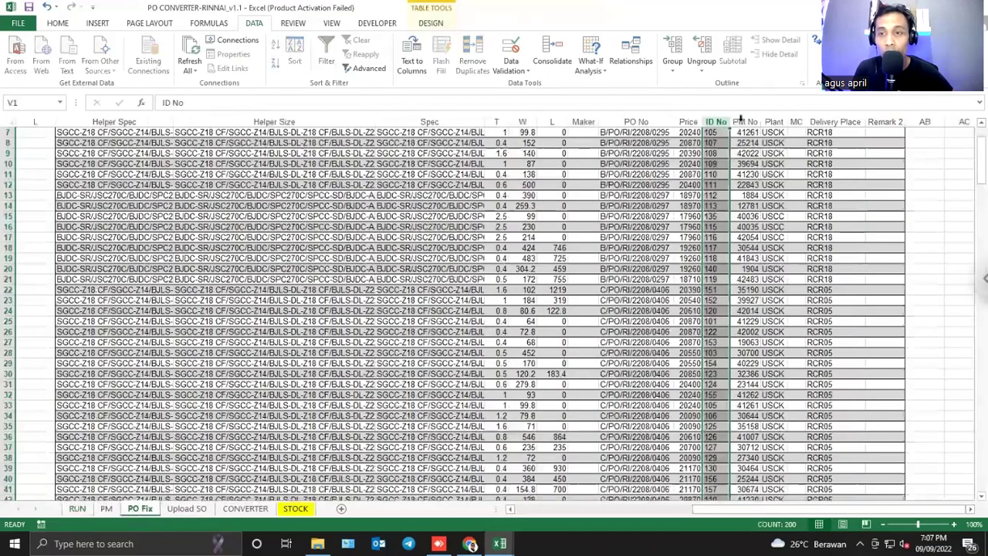
click(739, 121)
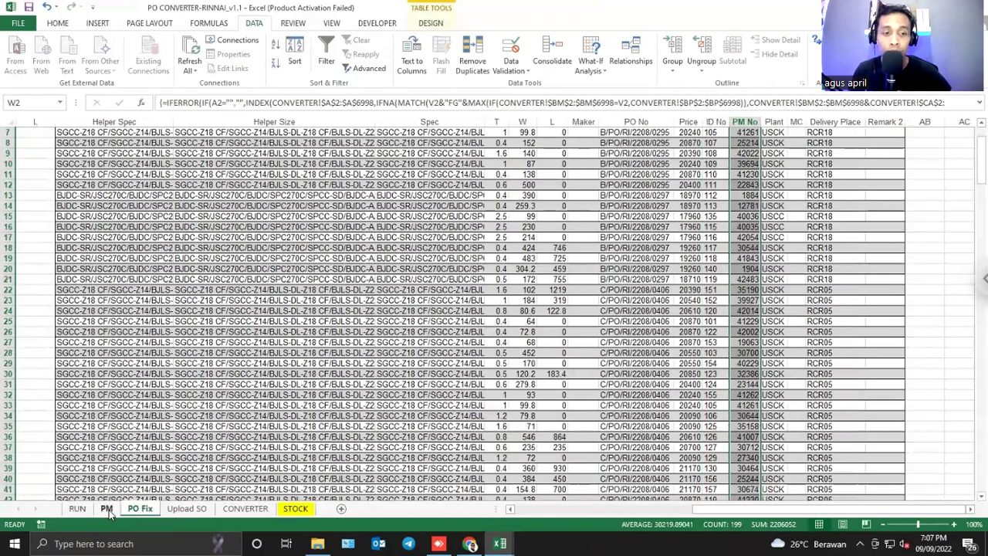
Review the PM sheet around cell AW14, then go back to the RUN macro dashboard
click(107, 509)
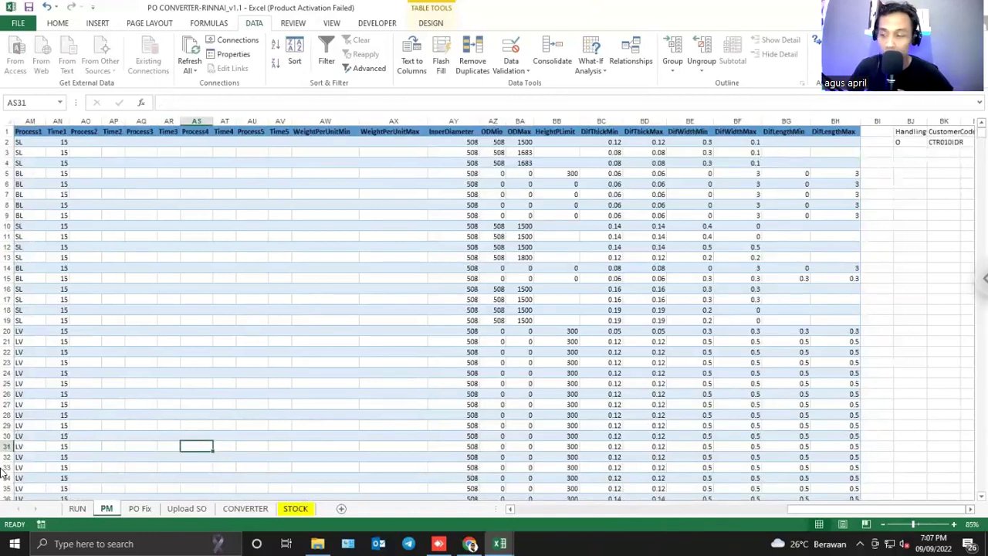
click(258, 543)
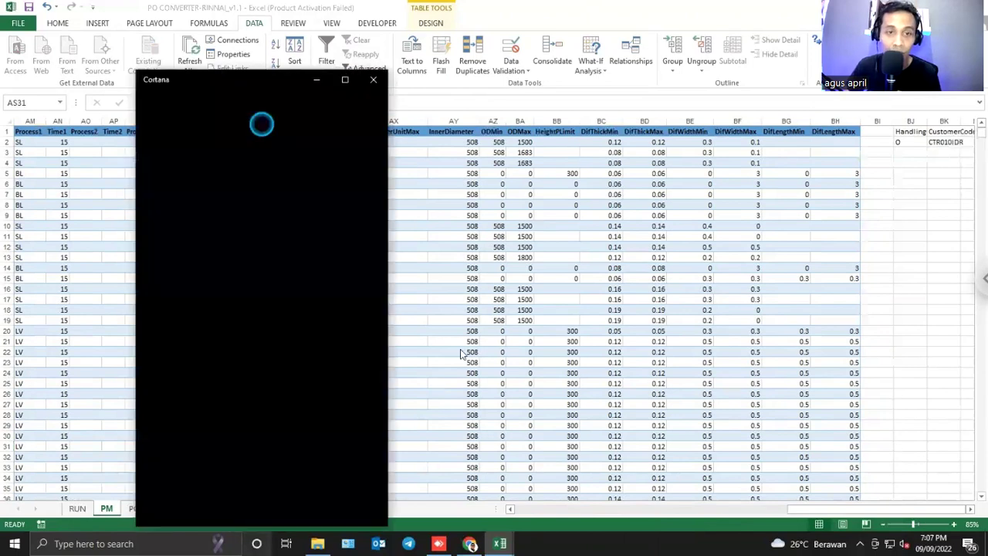
click(305, 269)
right_click(305, 268)
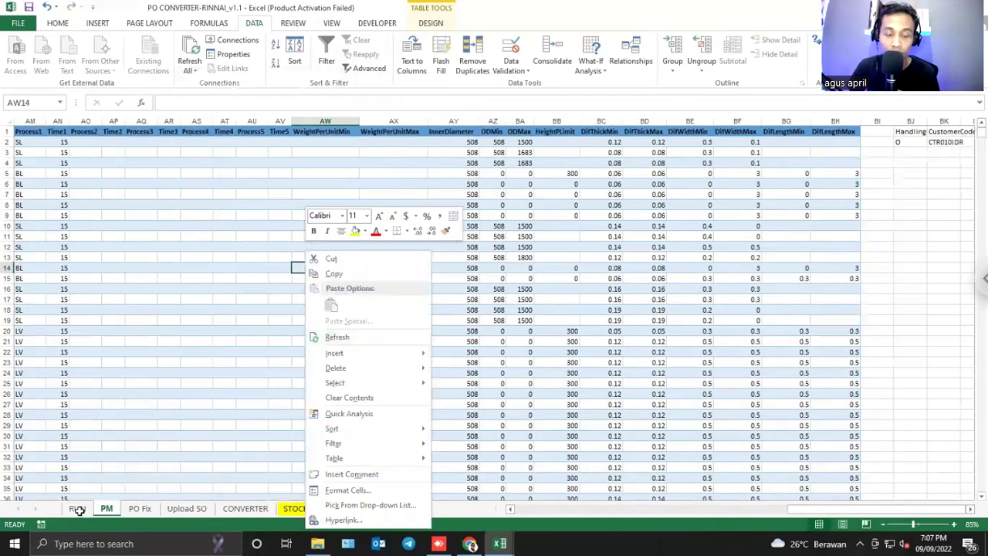
click(78, 511)
click(78, 509)
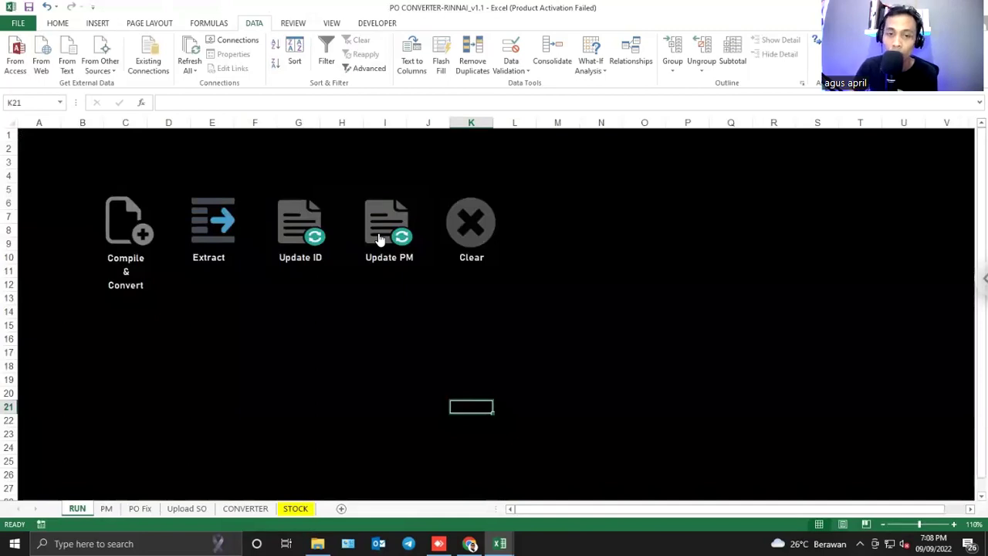
Run Update PM and Extract without merging similar PM data, completing all 128 rows
click(380, 240)
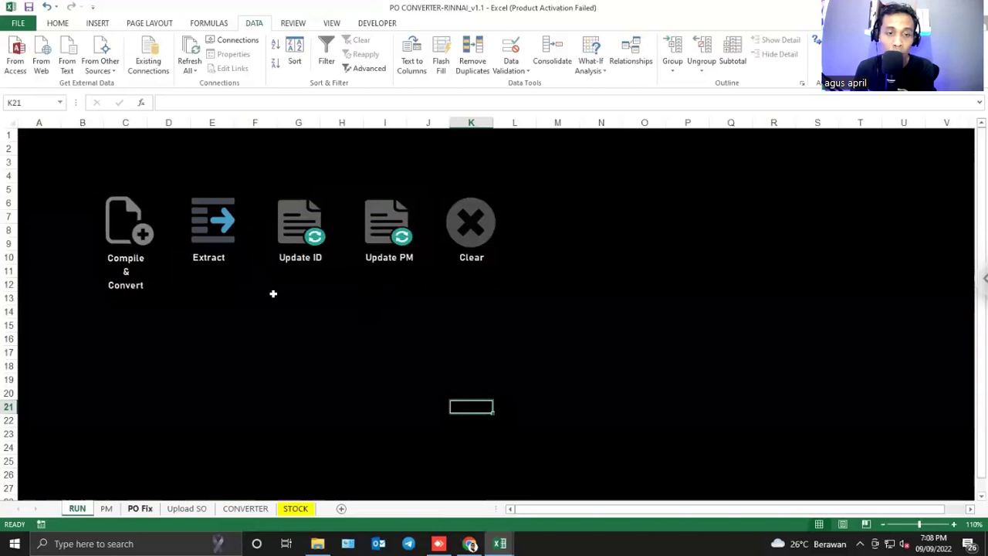
click(220, 222)
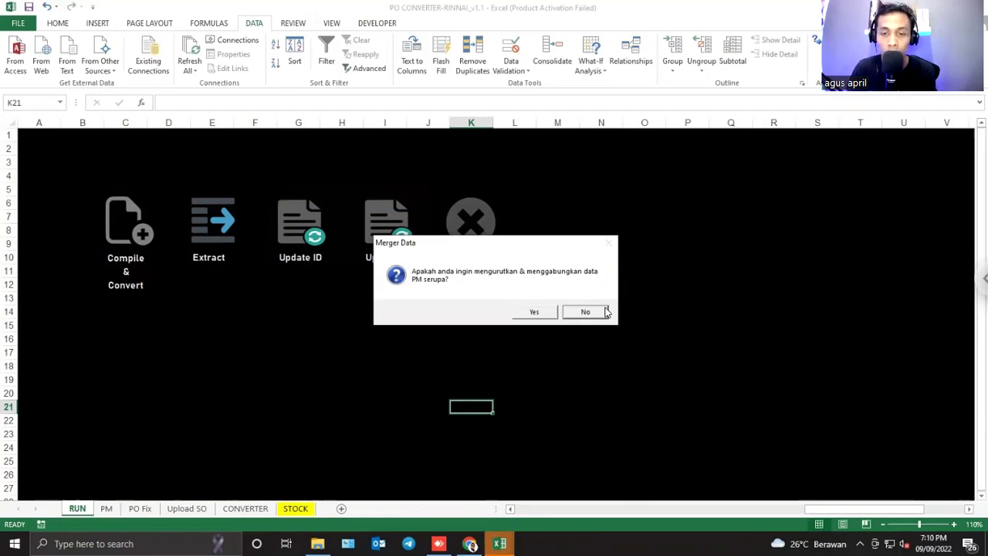
click(585, 312)
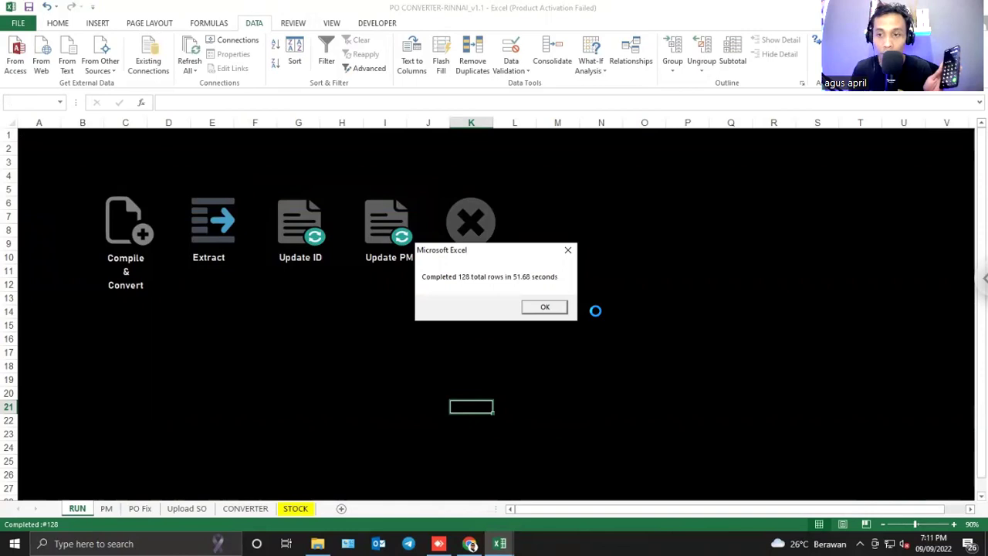
click(549, 309)
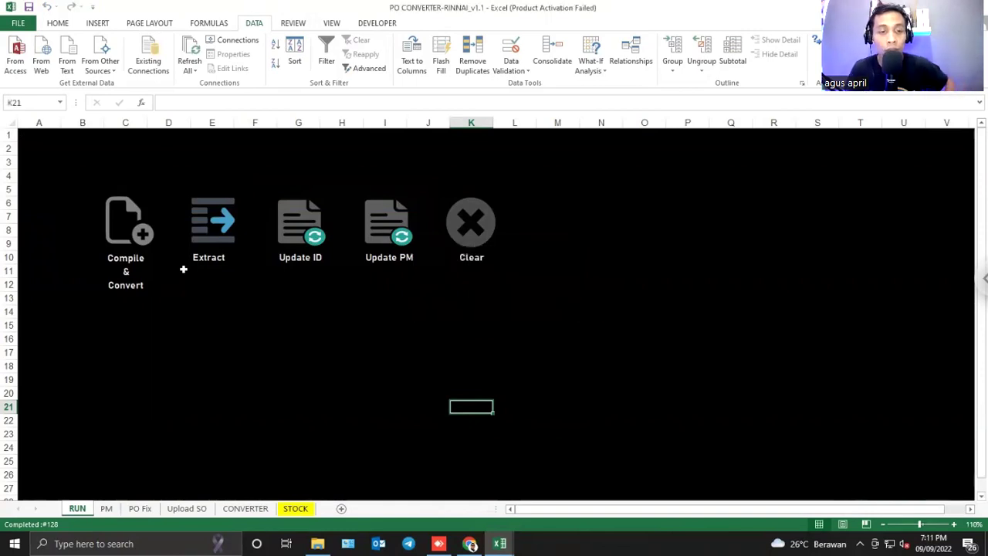
Show the converted rows on Upload SO and open the ID No column filter
click(187, 509)
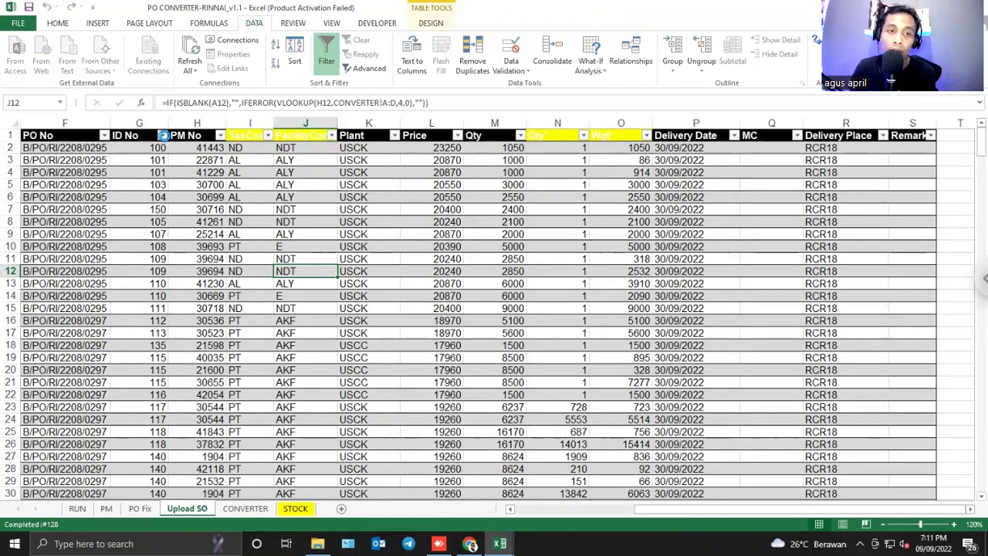
click(162, 135)
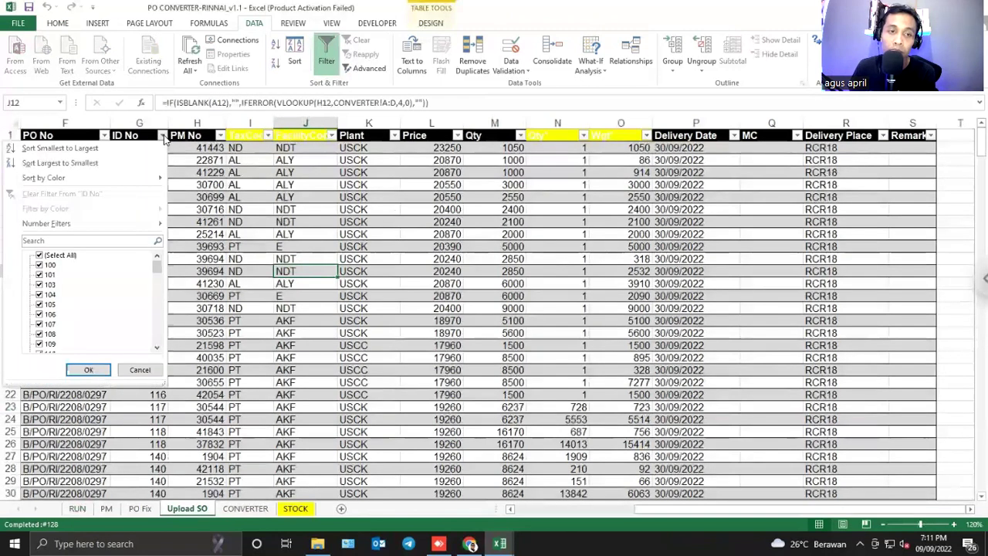
Filter the Upload SO ID No column to 129 and return to cell A1
click(85, 240)
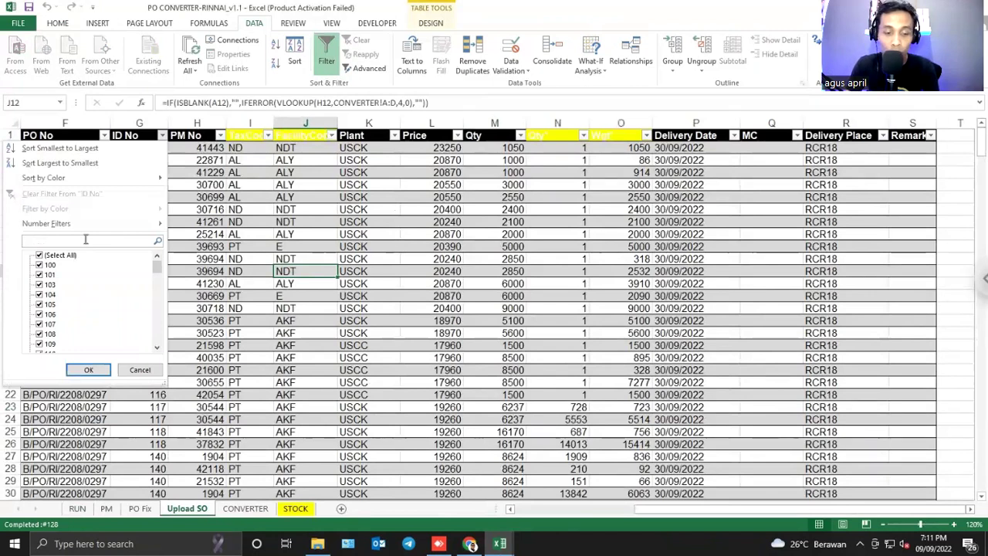
text(129)
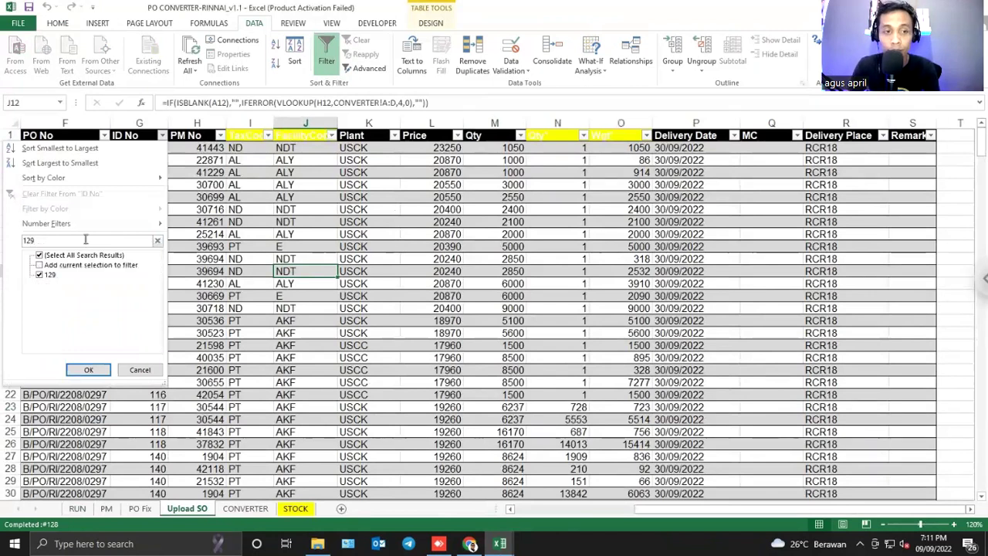
key(Return)
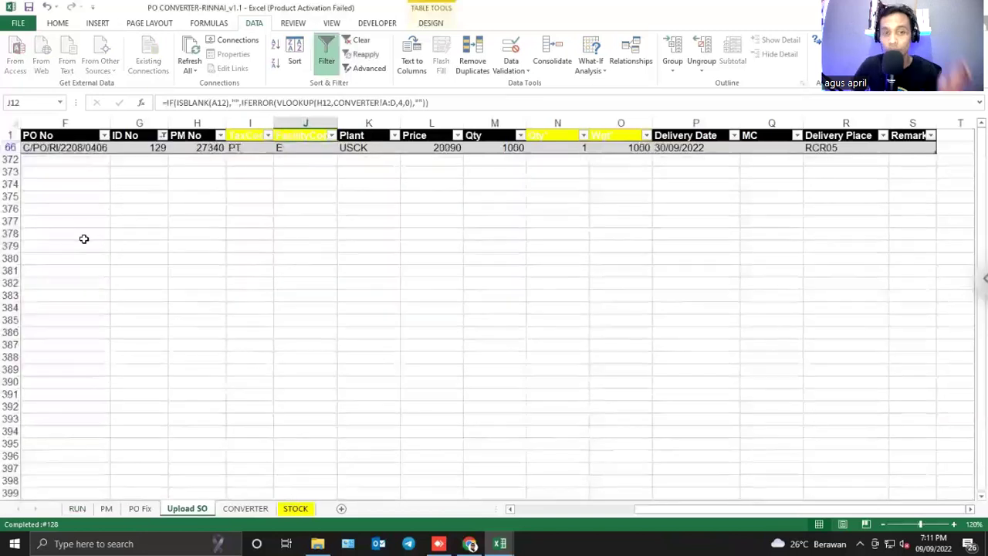
click(145, 210)
key(ctrl+Home)
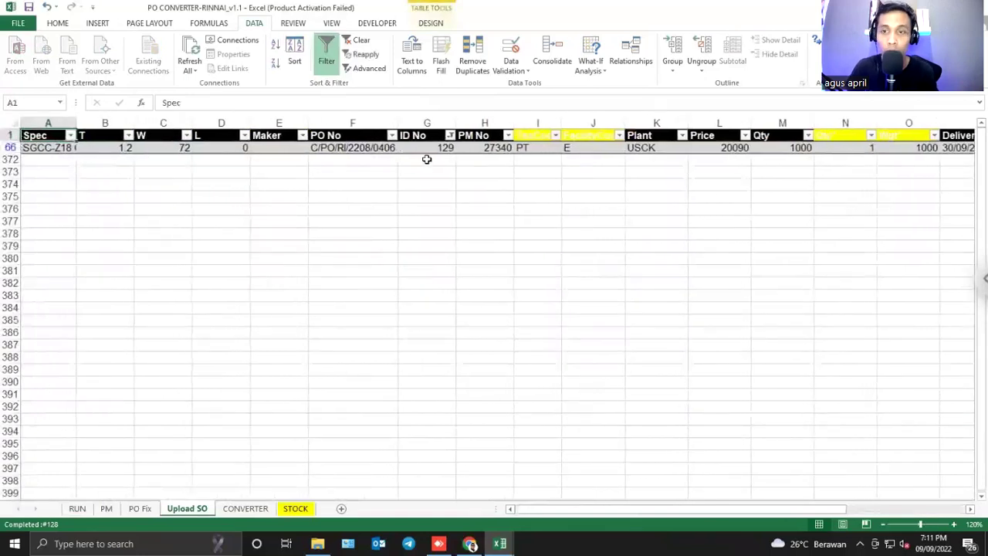
Check row 66's PO No, ID No and PM No, then move to CONVERTER
click(453, 148)
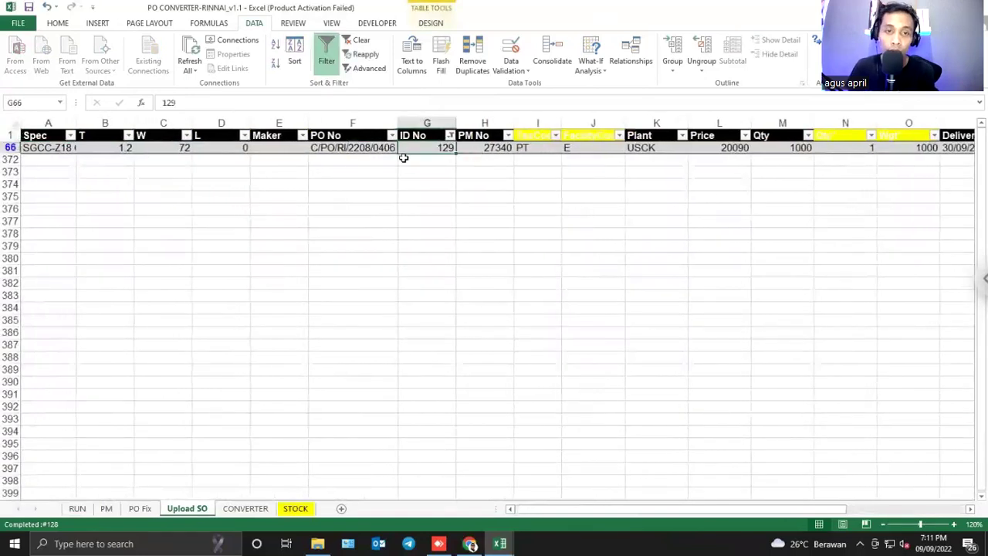
click(347, 149)
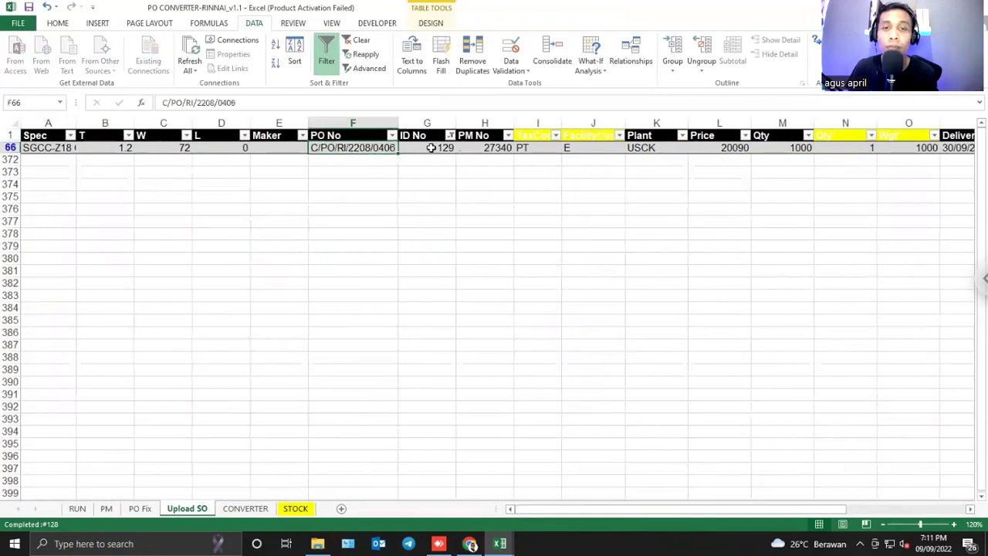
key(Right)
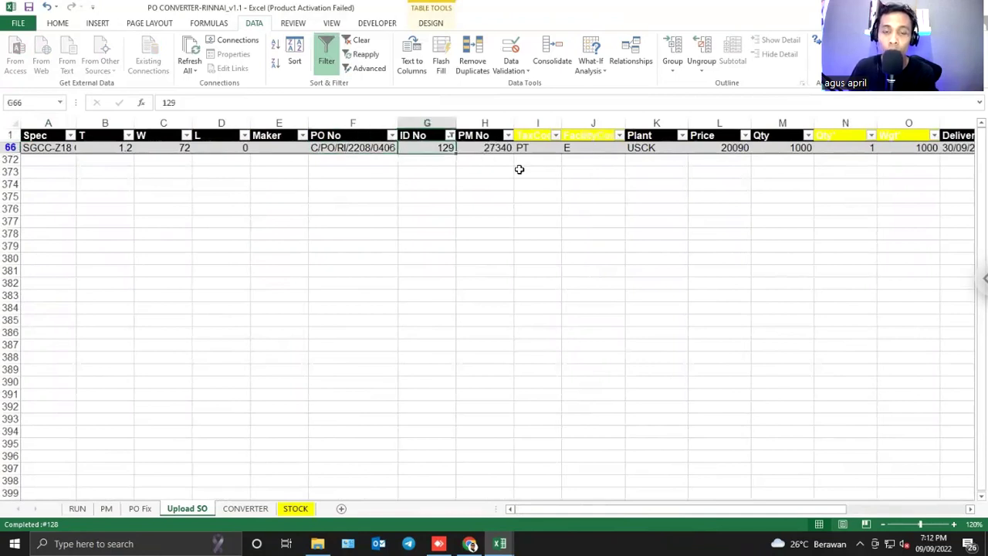
key(Right)
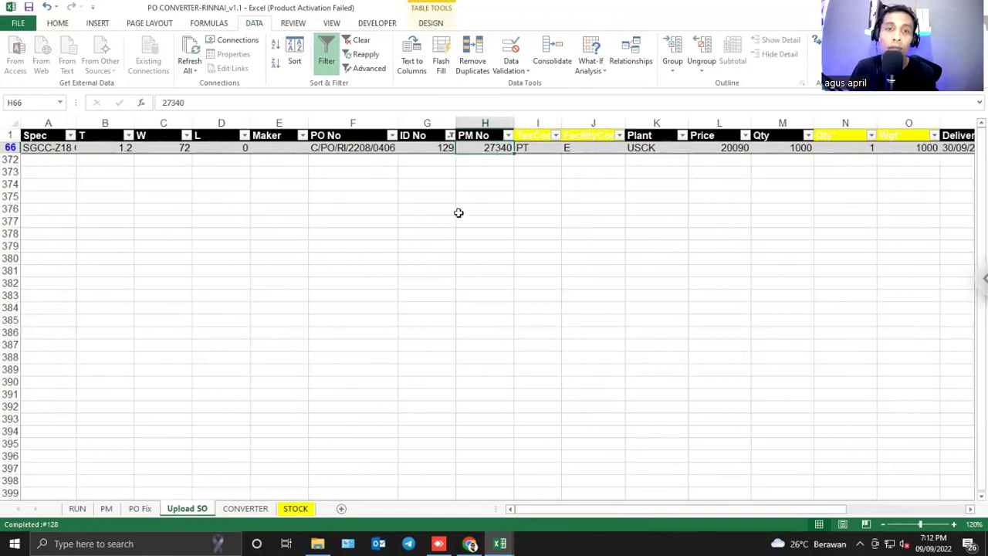
click(247, 509)
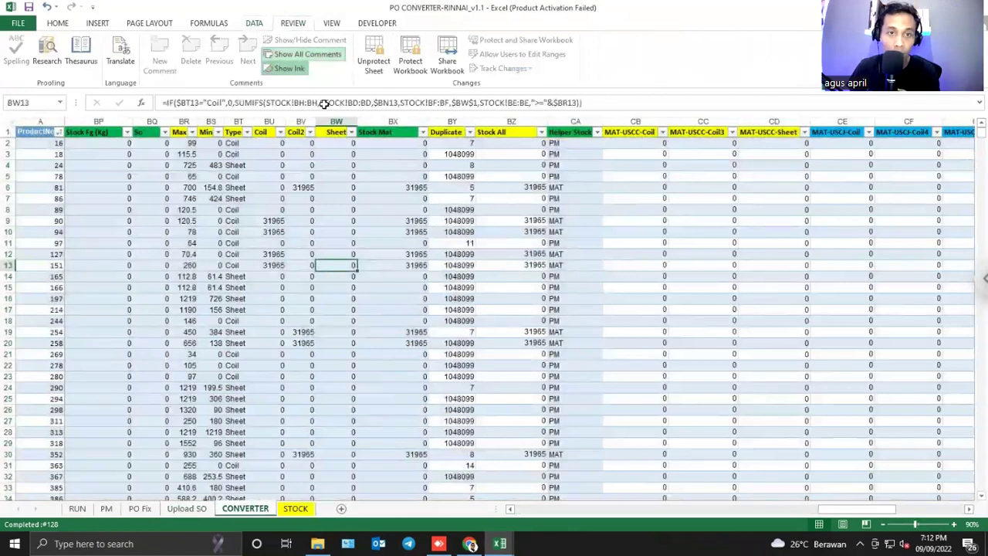
Unprotect the CONVERTER sheet with its password
key(alt+r)
text(ps)
text(•••••)
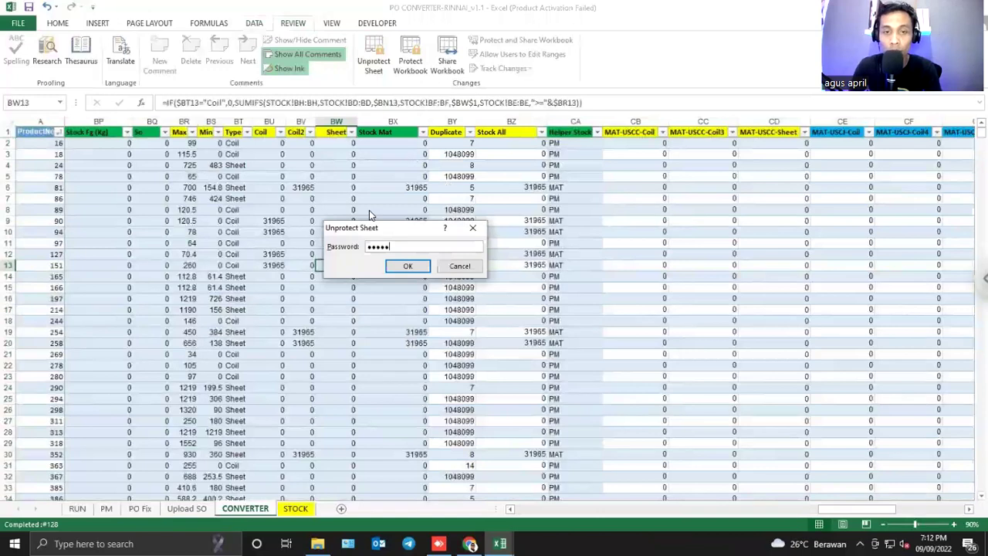
text(•)
key(Return)
Inspect the formulas in BQ12, BP12 and BN12, and open the ID No filter
click(167, 253)
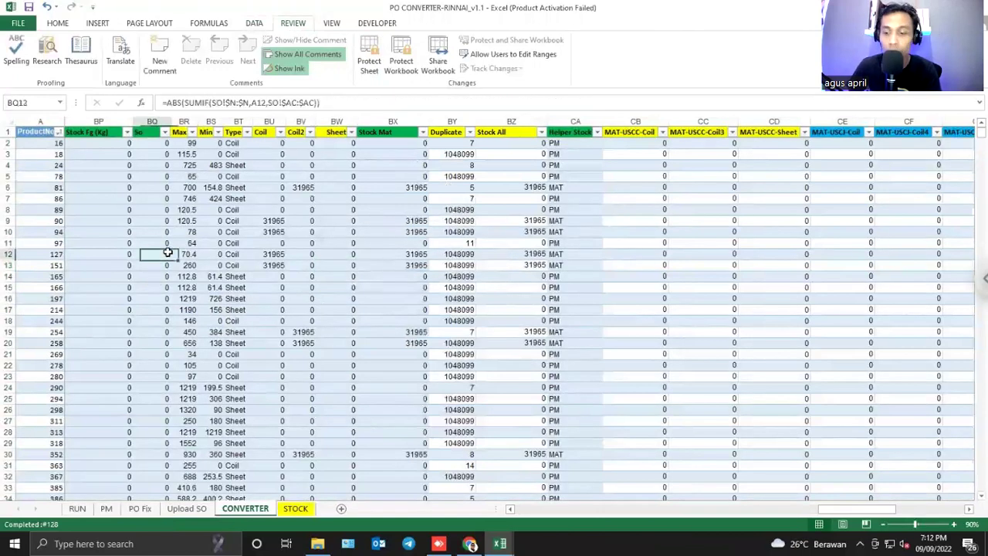
key(Left)
key(Left)
key(Left)
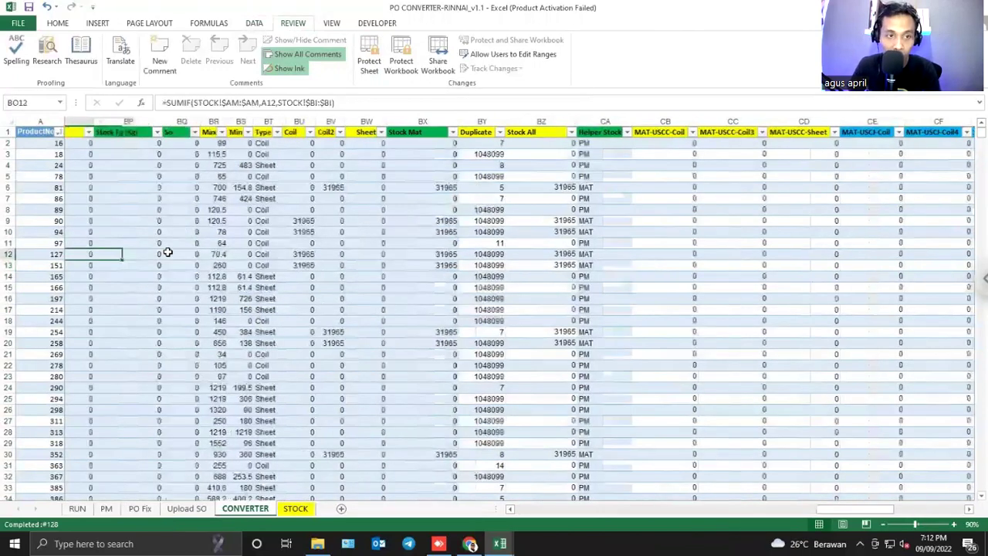
key(Left)
key(Left)
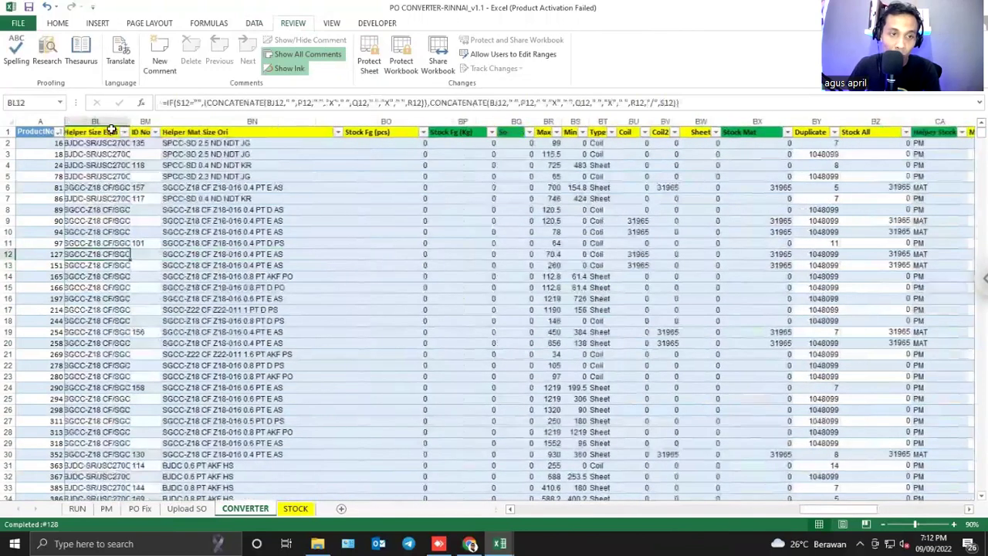
click(157, 132)
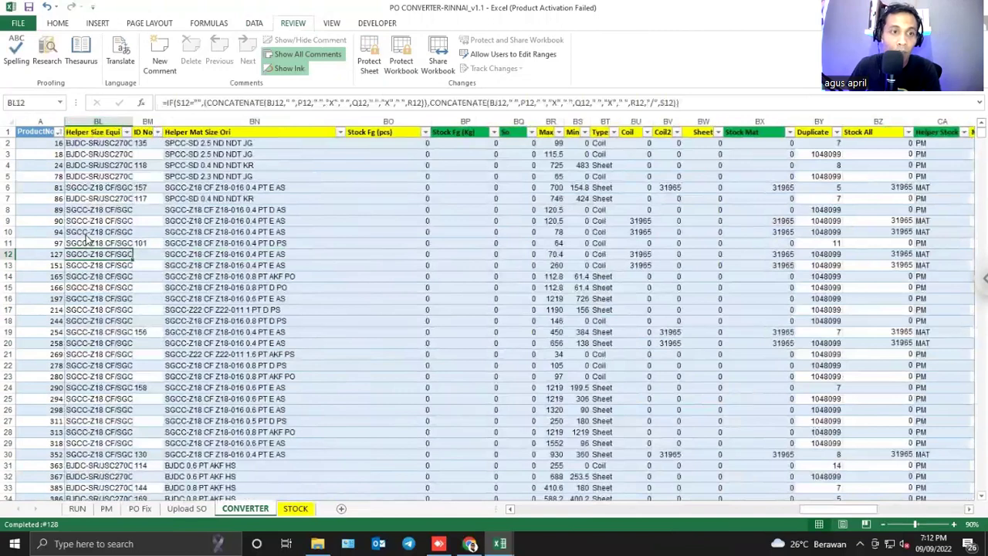
Filter the CONVERTER ID No column to 129
click(87, 237)
text(129)
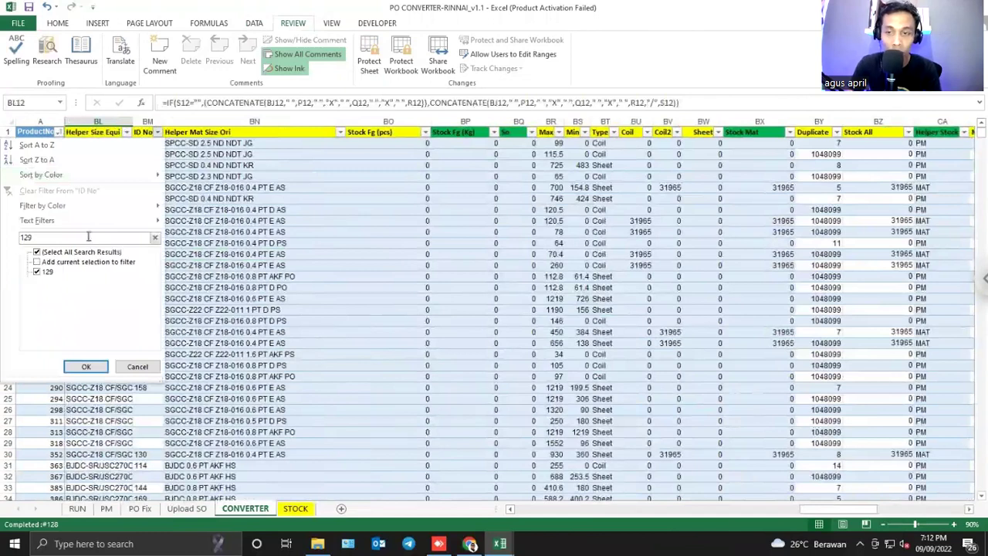
key(Return)
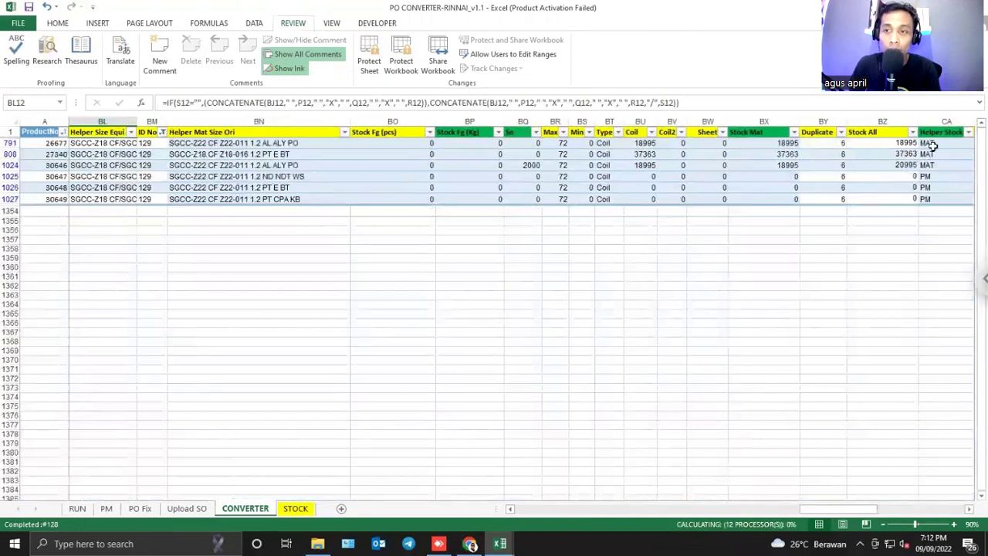
click(888, 187)
Review and select the Helper Stock values from row 791 down to row 1026
click(932, 143)
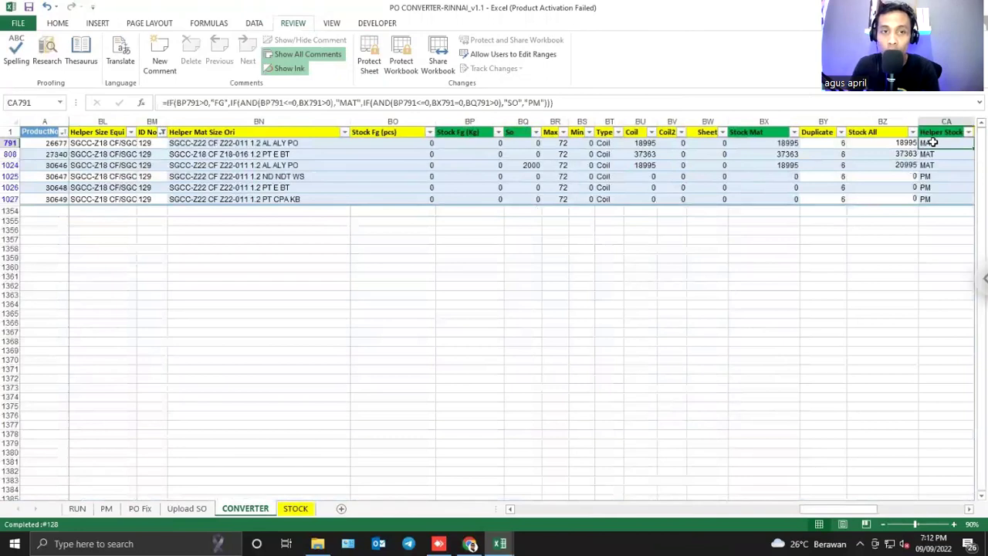
key(Down)
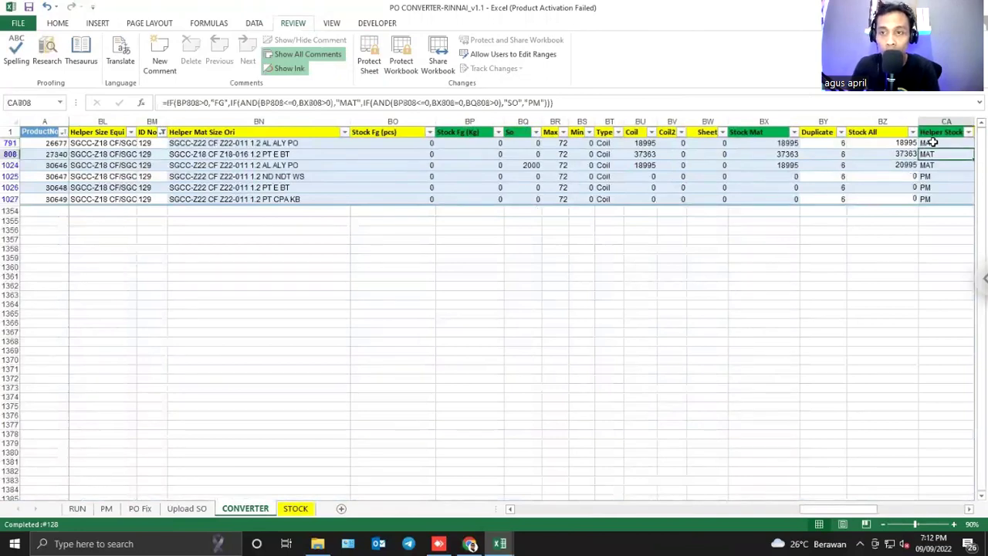
key(Down)
click(933, 142)
key(shift+Down)
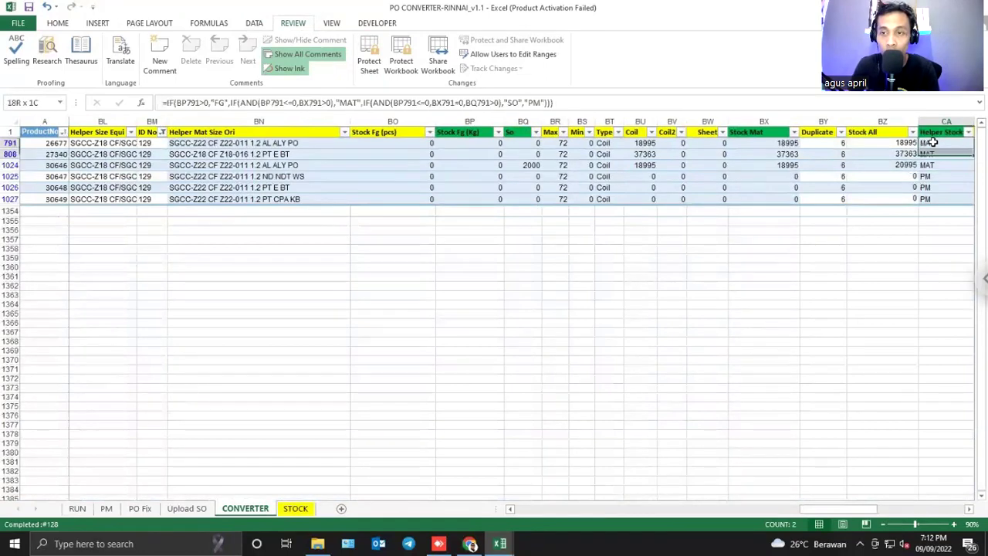
key(shift+Down)
key(shift+Down)
key(shift+Down)
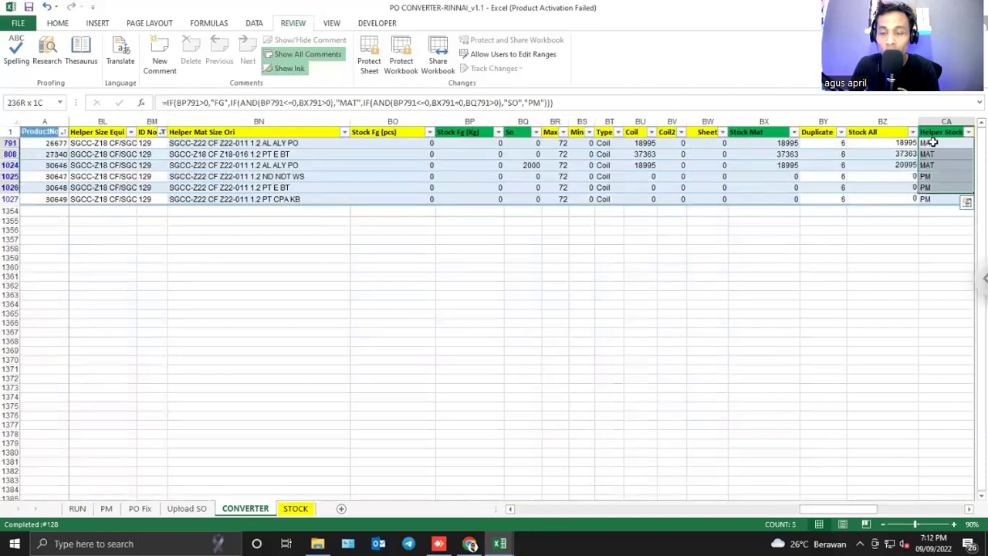
key(shift+Down)
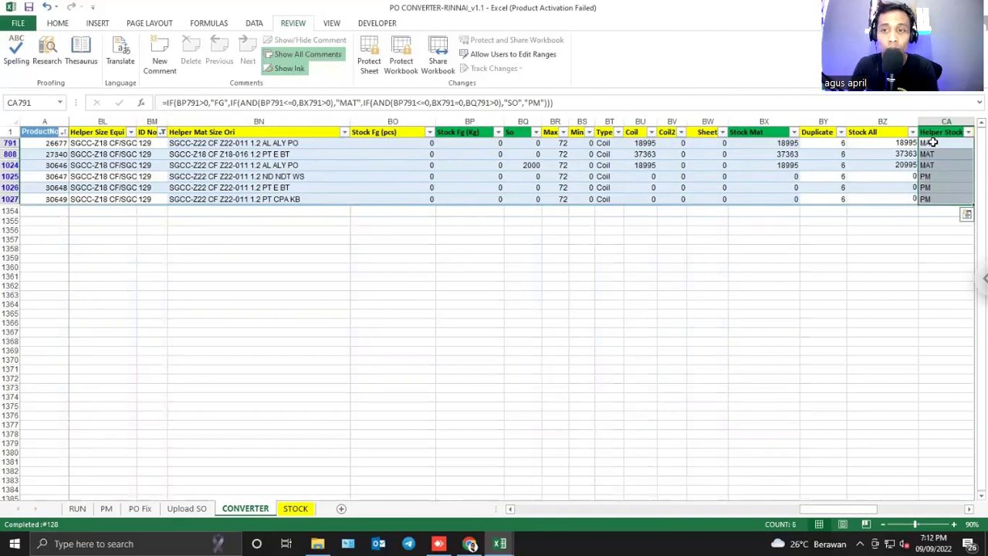
Step back through Helper Stock to row 791 and select row 808
key(Down)
key(Down)
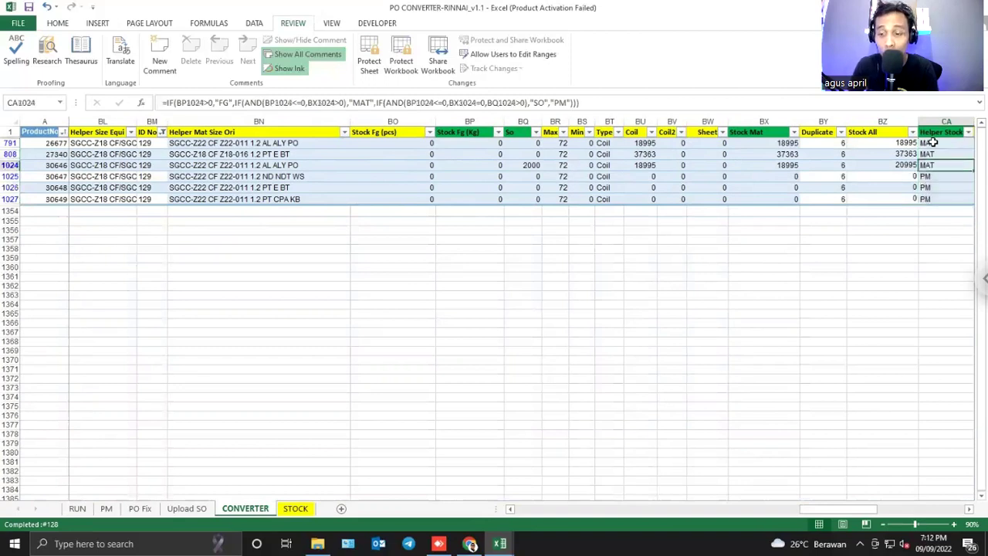
key(Up)
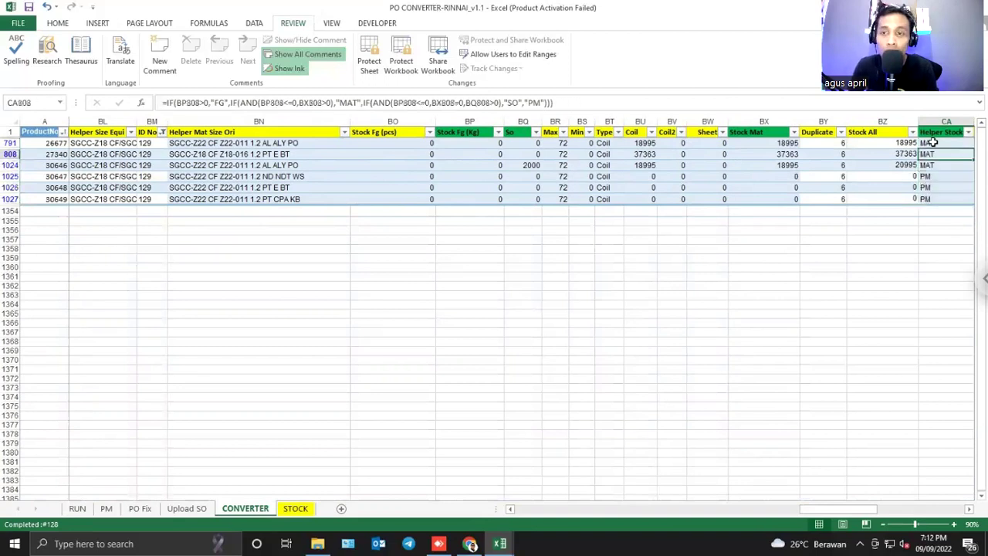
key(Up)
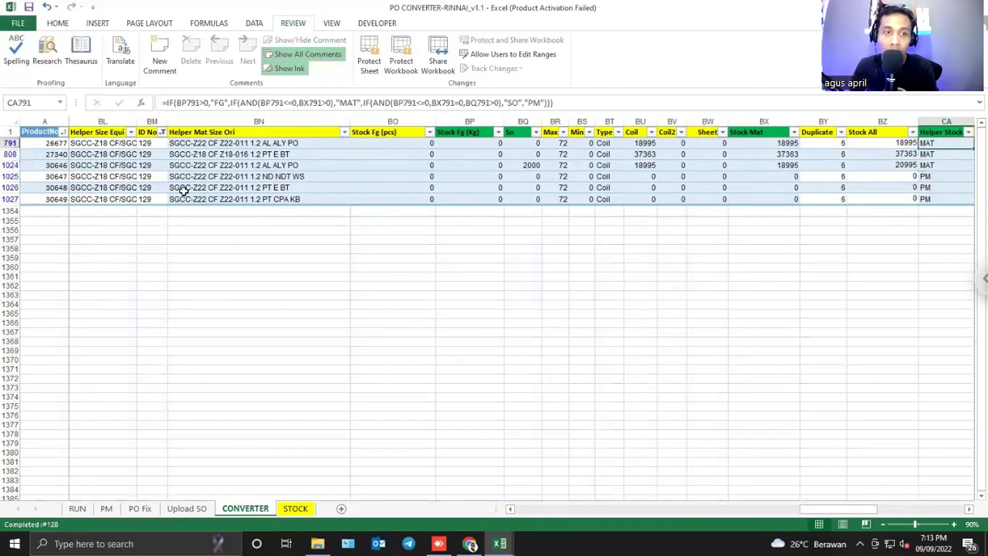
click(9, 153)
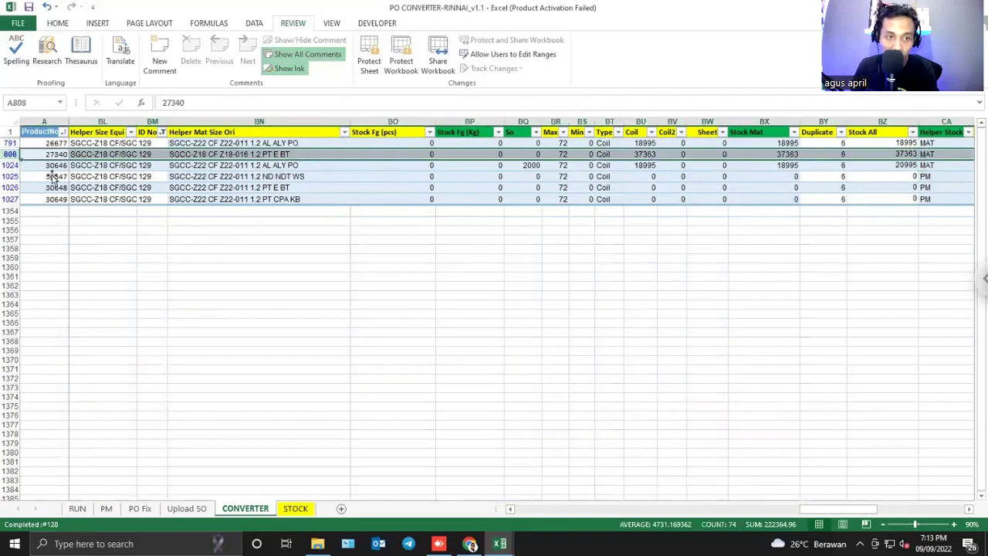
click(186, 509)
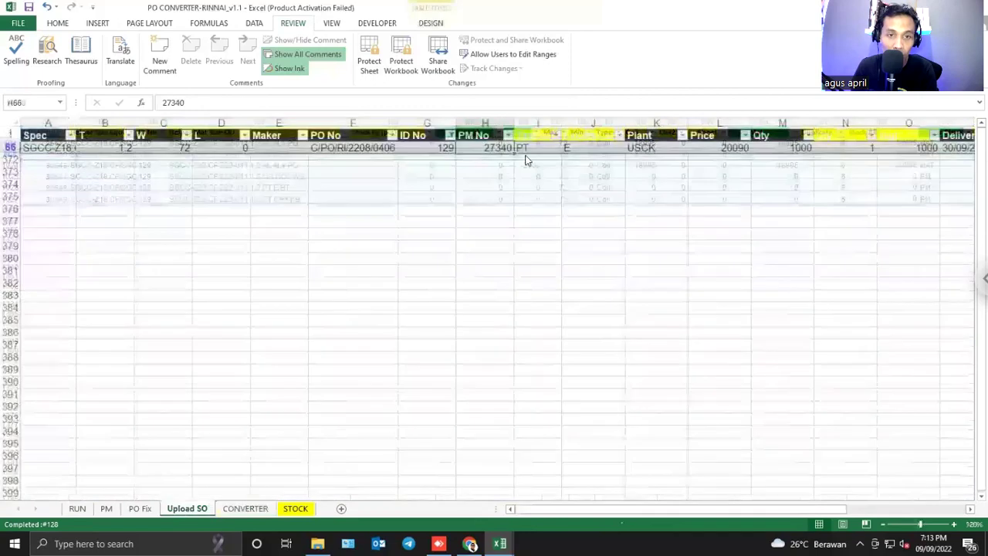
scroll(529, 159, up, 2)
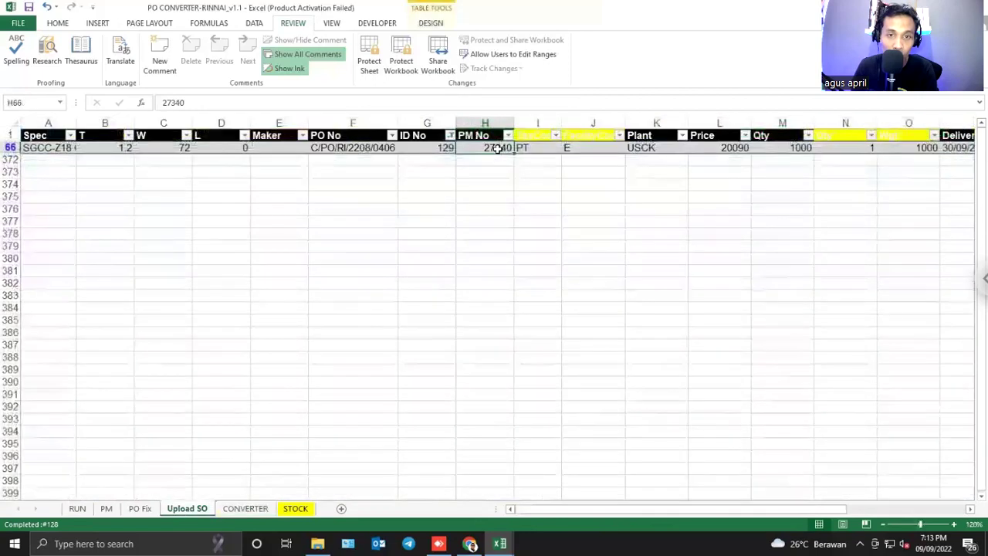
click(247, 509)
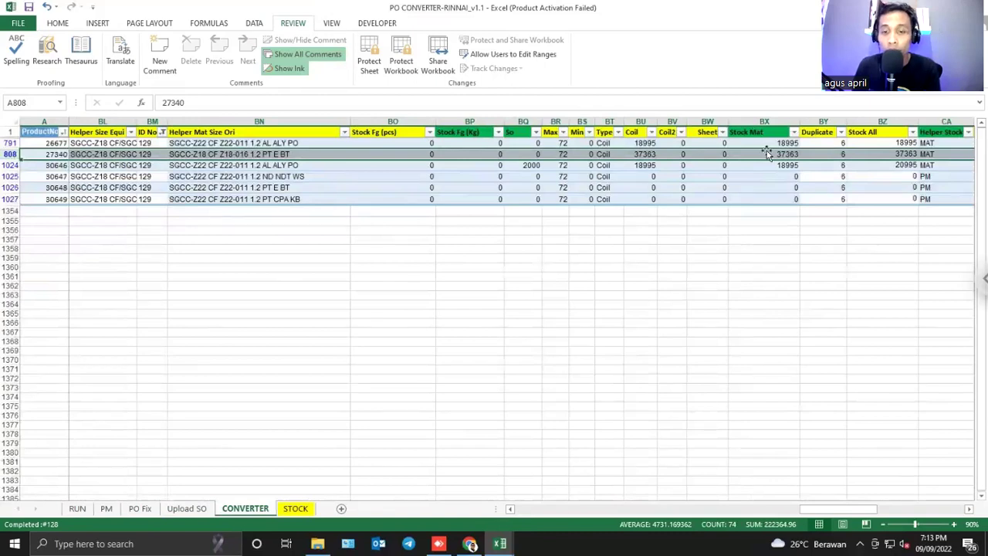
click(294, 164)
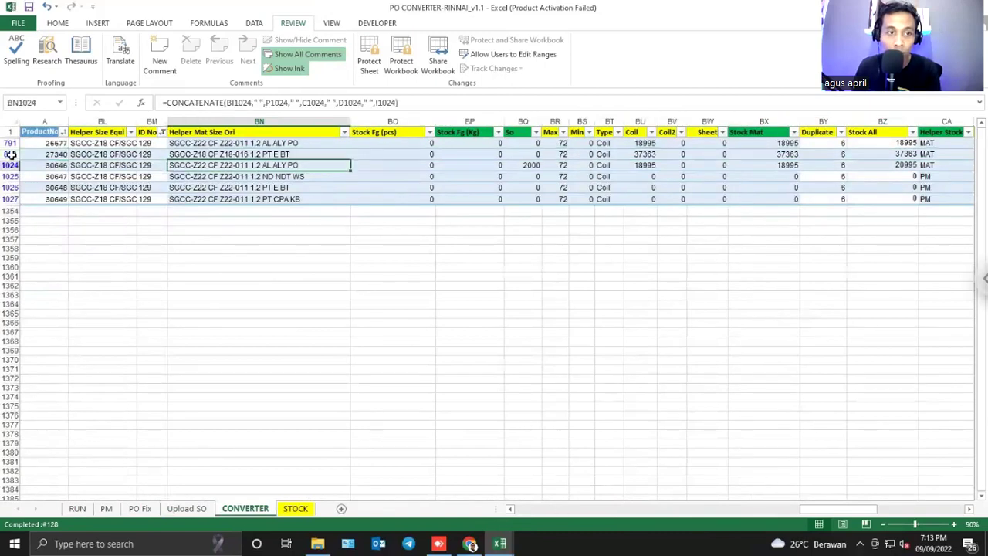
click(10, 143)
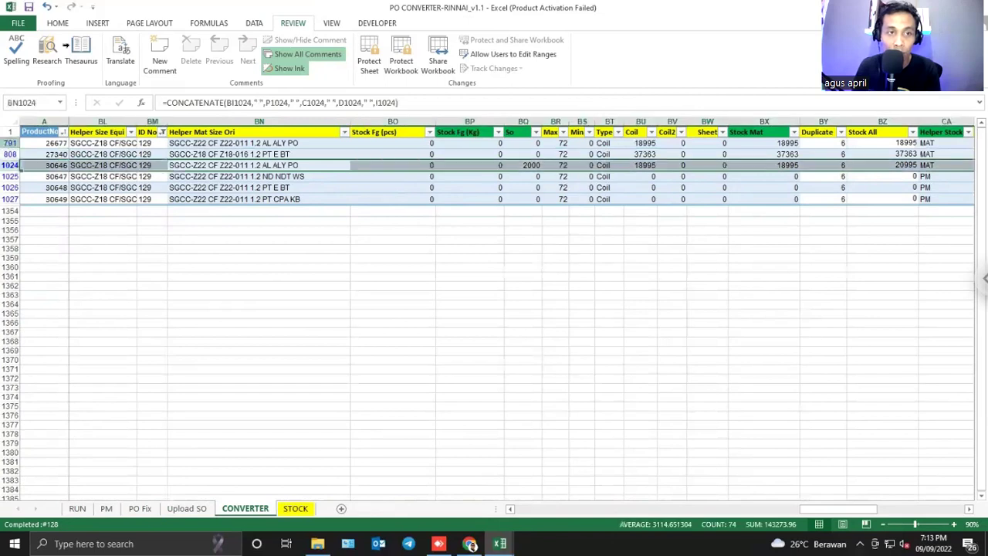
Fill the selected rows 791 and 1024 with yellow
click(58, 23)
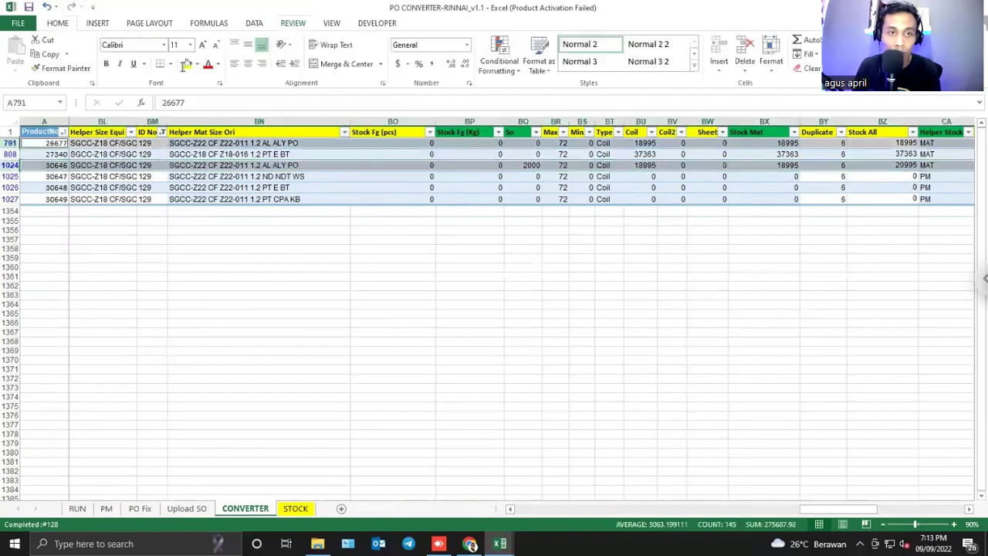
click(186, 65)
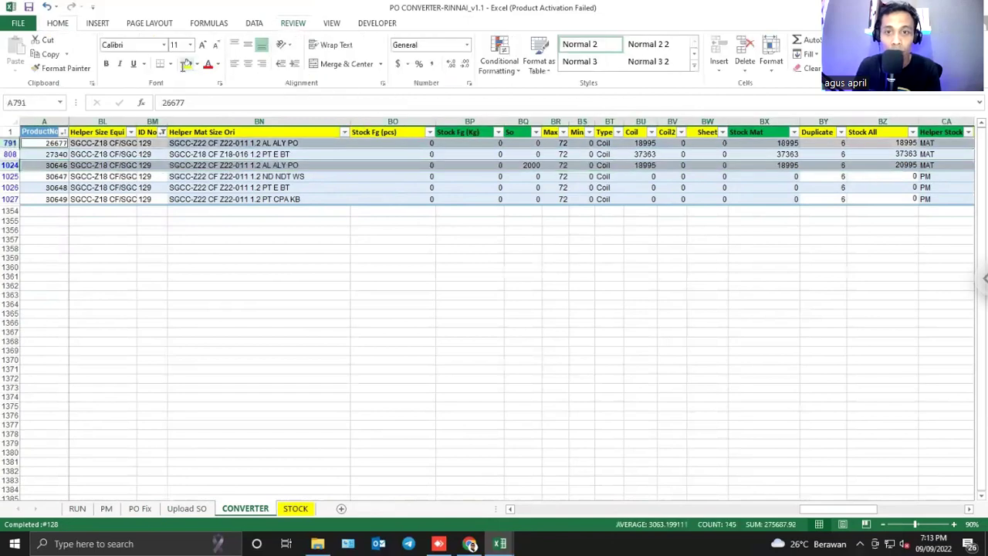
click(467, 277)
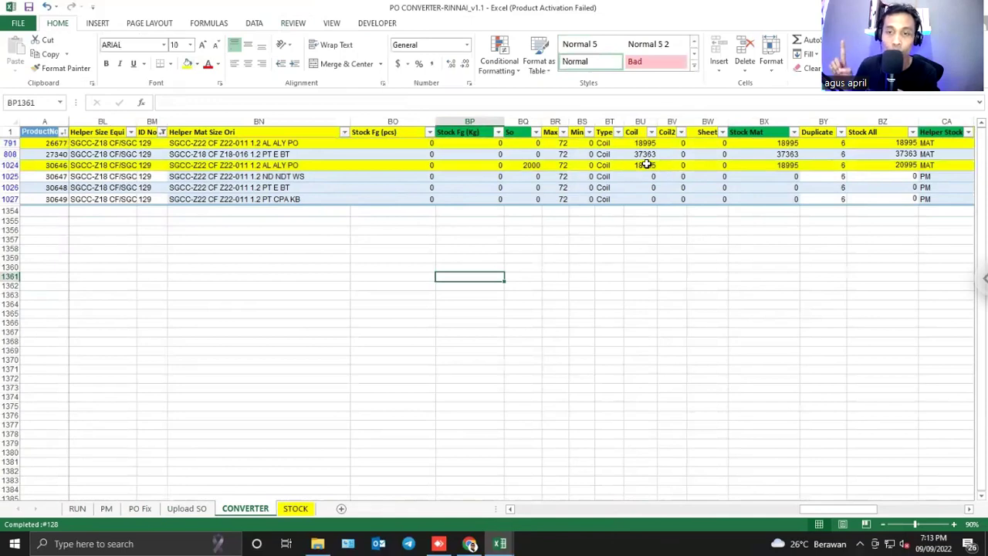
Check the row 1024 material formula and the Product No values in rows 808 and 1024
click(296, 166)
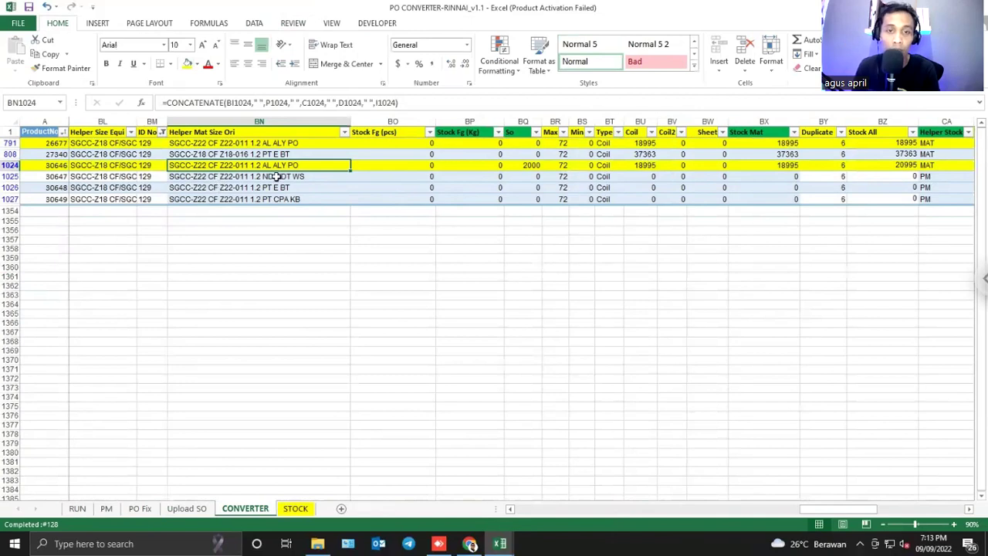
click(52, 155)
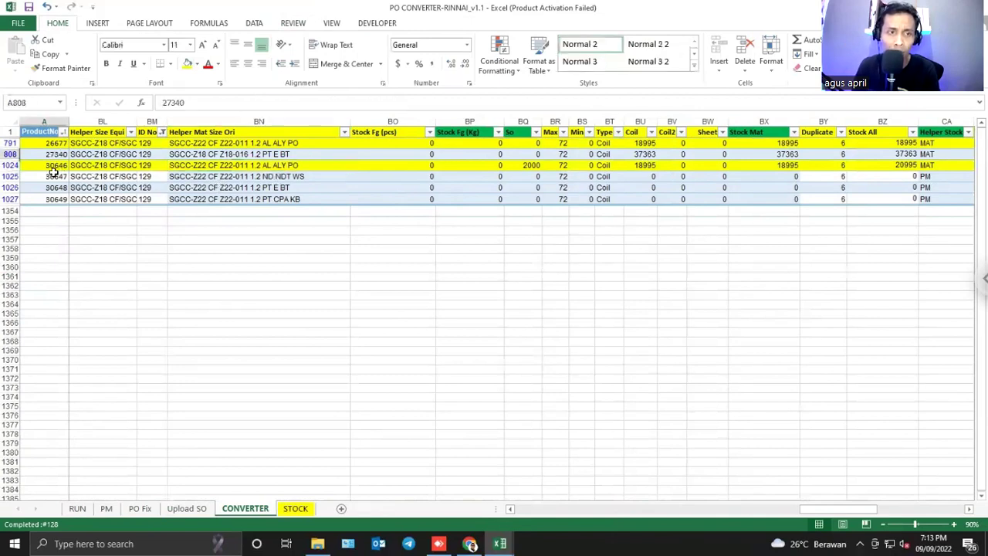
key(Down)
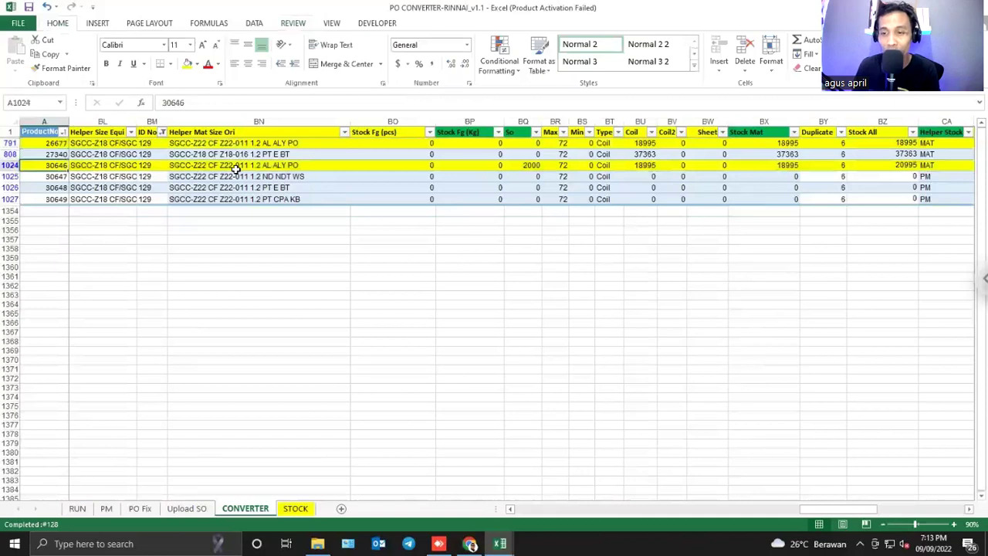
Switch to the STOCK sheet and bring up its Review protection commands
click(296, 508)
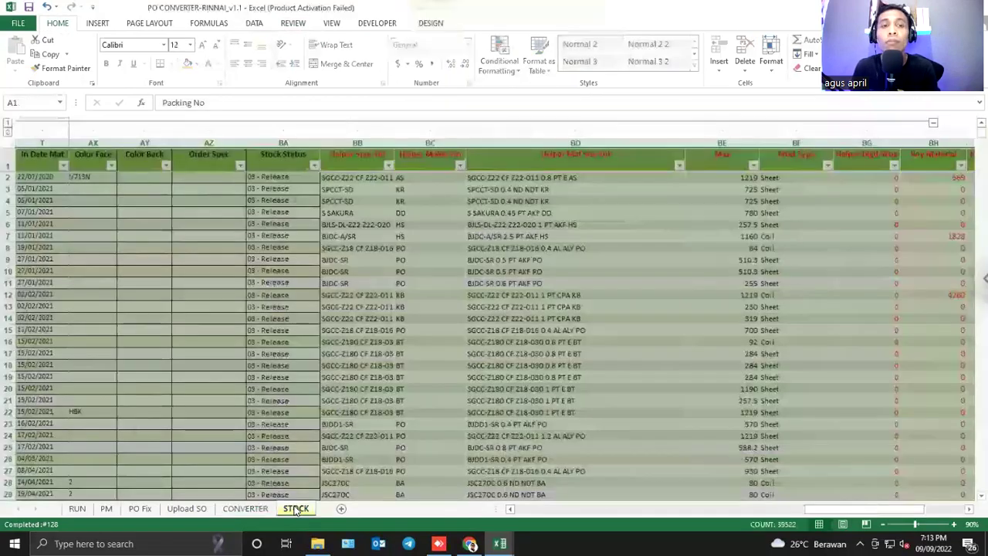
click(146, 259)
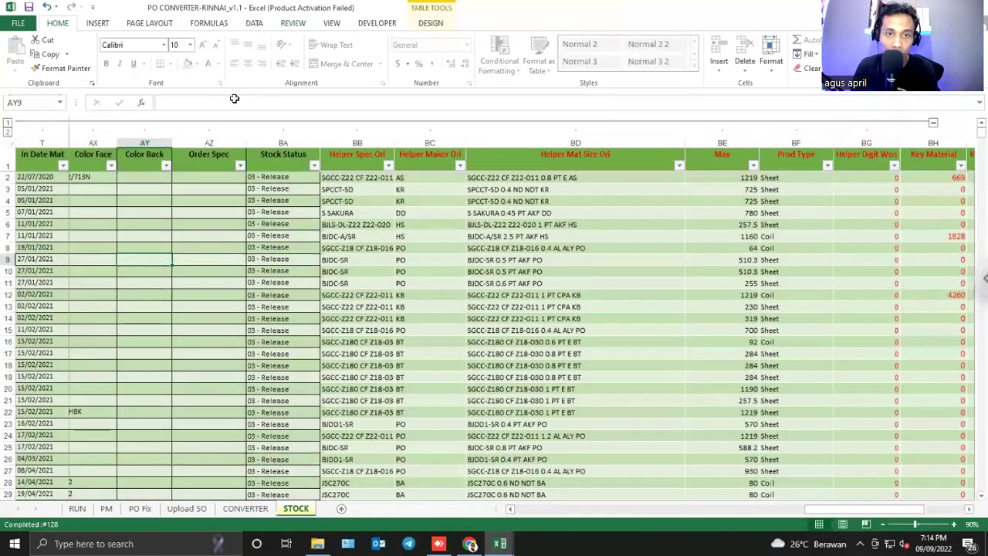
key(alt+r)
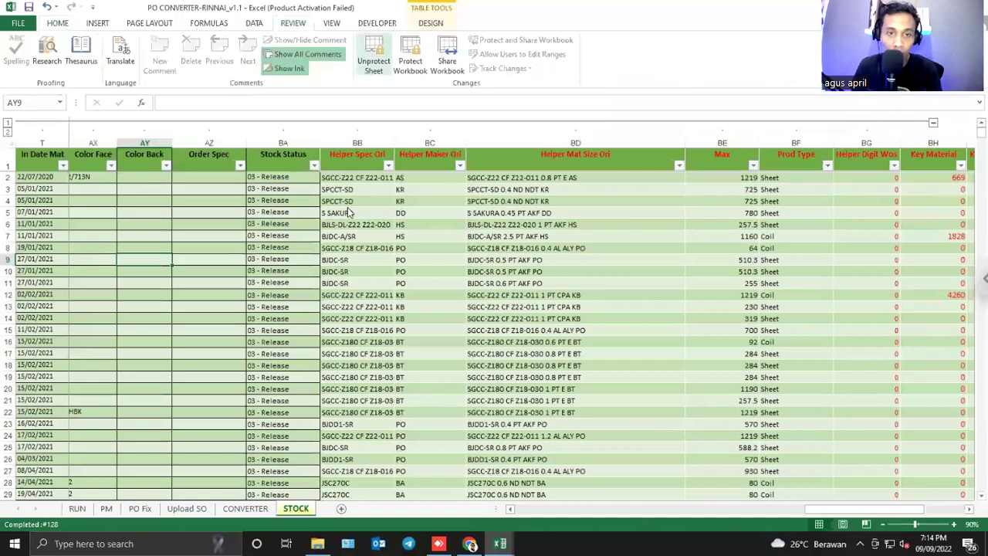
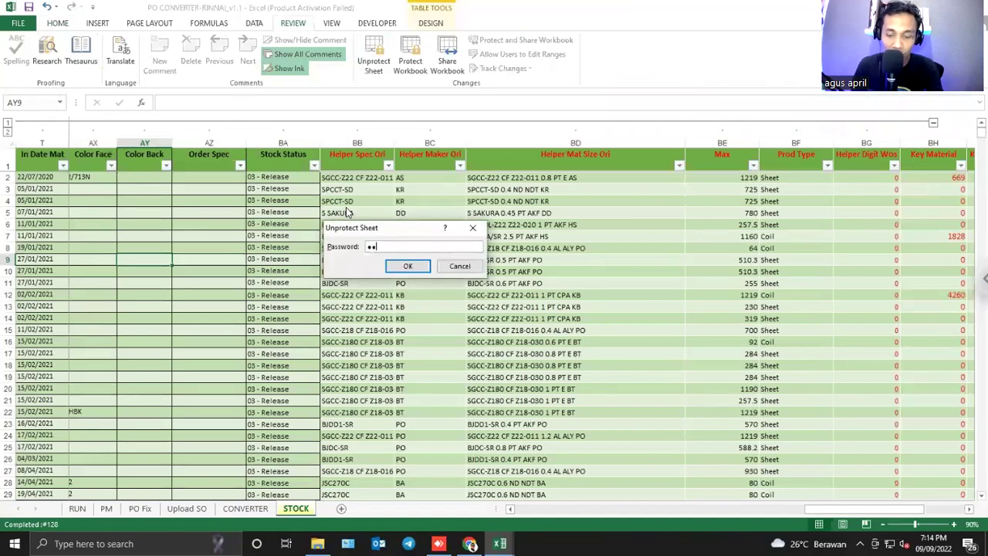
Unprotect the STOCK sheet with its password
key(Return)
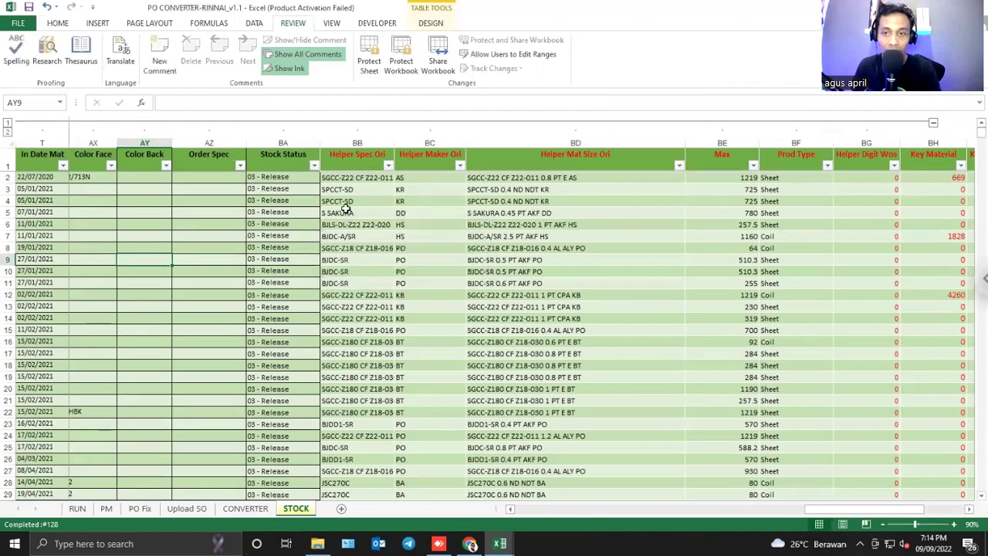
key(Right)
key(Right)
key(Right)
key(Right)
key(Down)
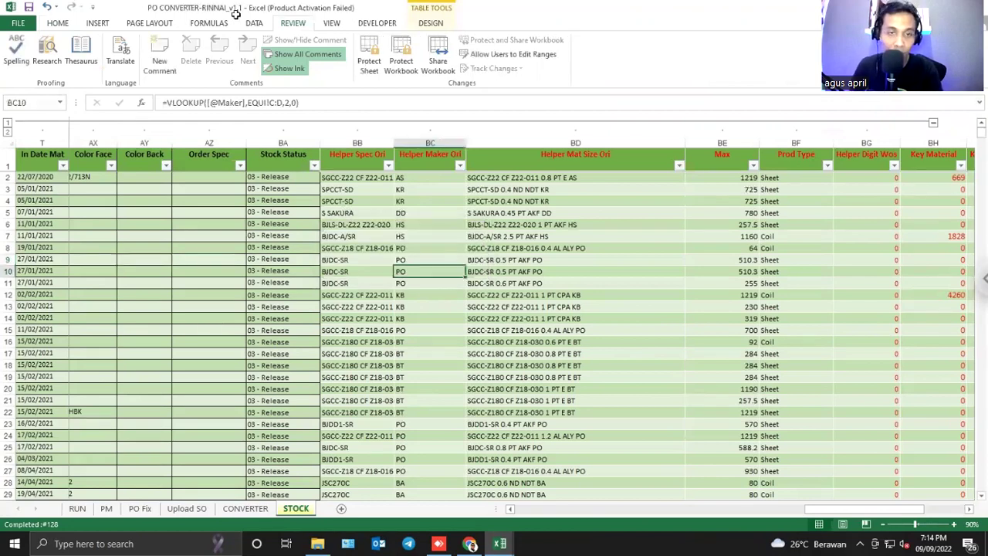
Copy the material name from CONVERTER row 1024
click(254, 23)
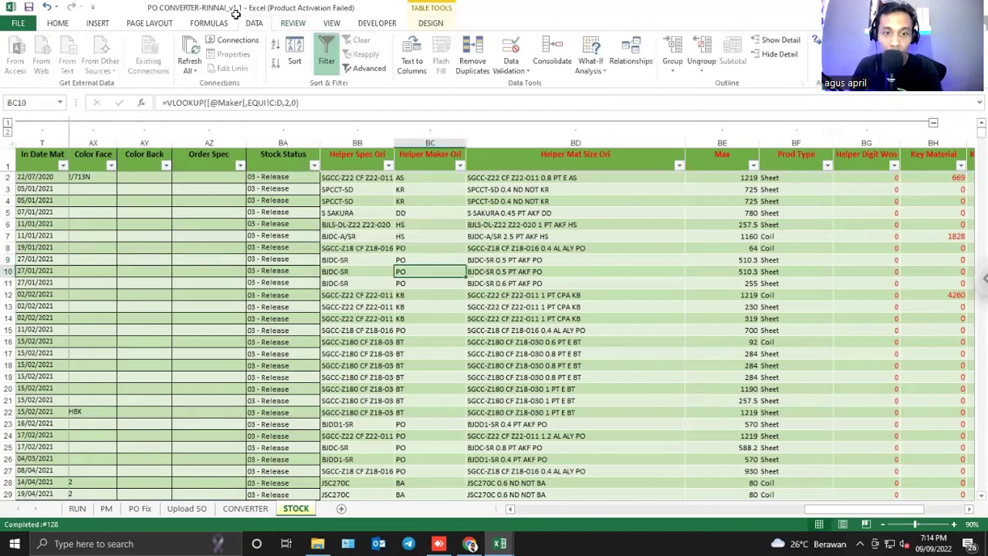
click(245, 508)
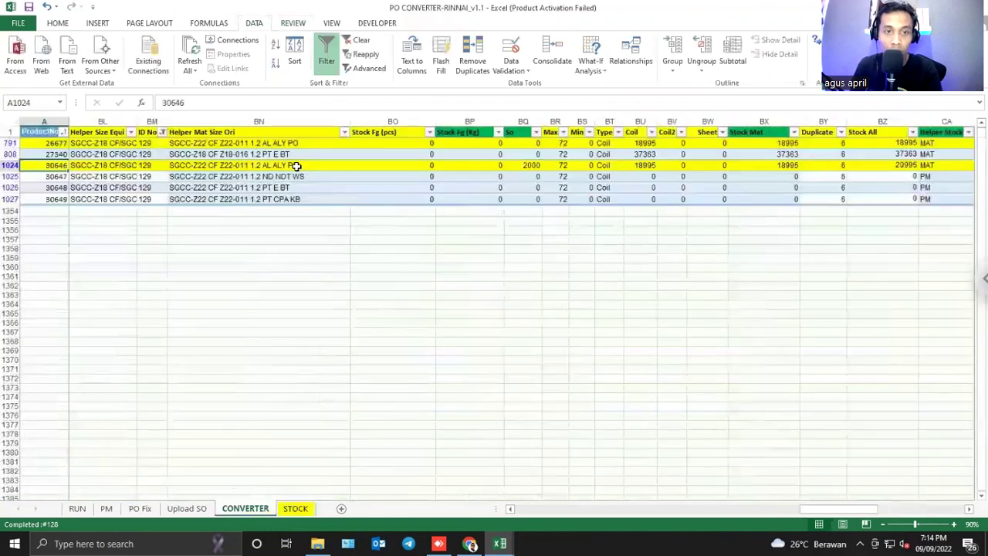
click(295, 165)
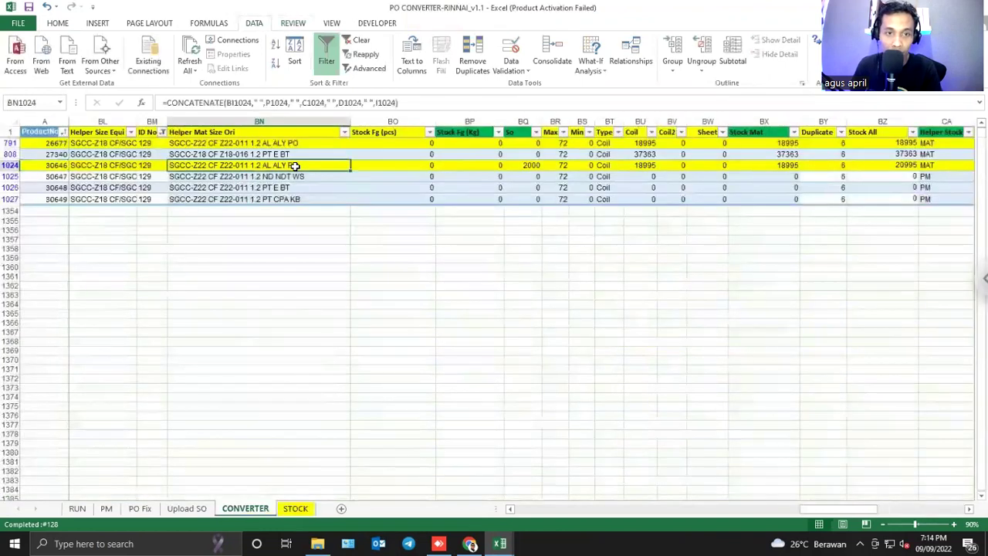
key(ctrl+c)
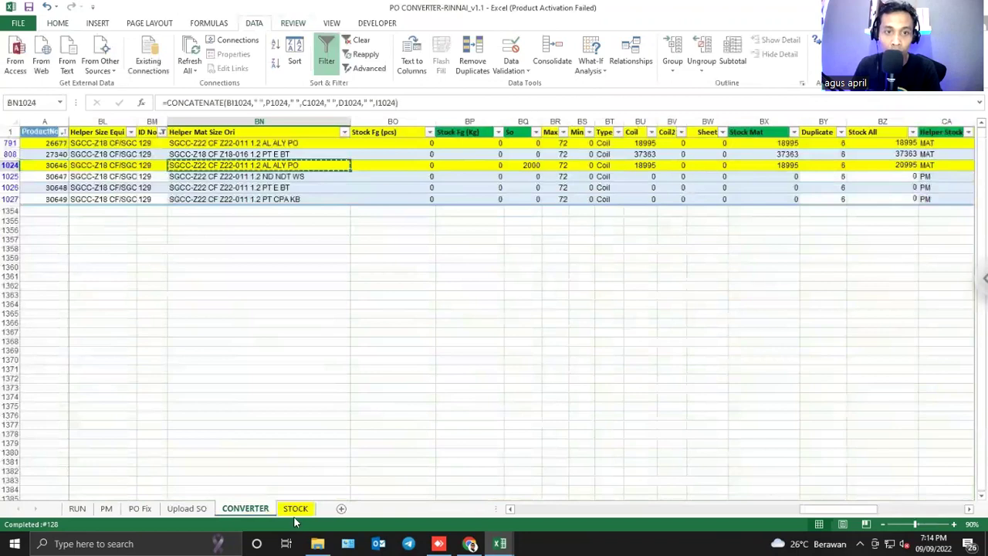
Filter STOCK's Helper Mat Size Ori to SGCC-Z22 CF Z22-011 1.2 AL ALY PO
click(297, 509)
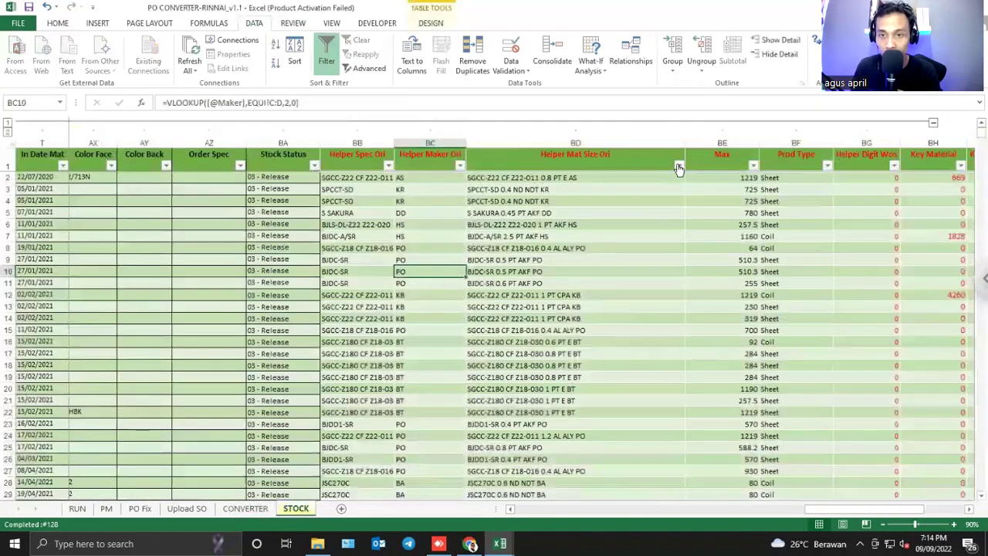
click(678, 168)
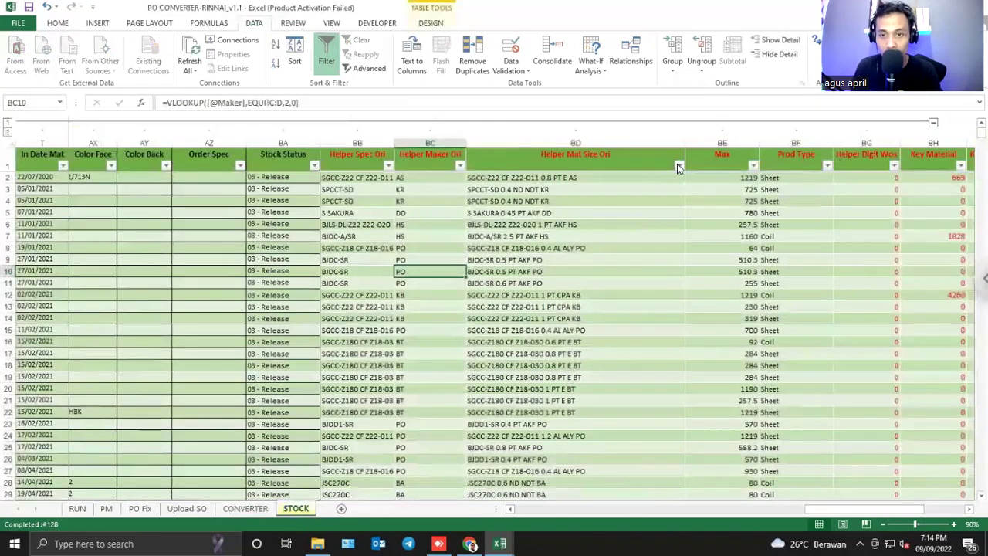
click(596, 271)
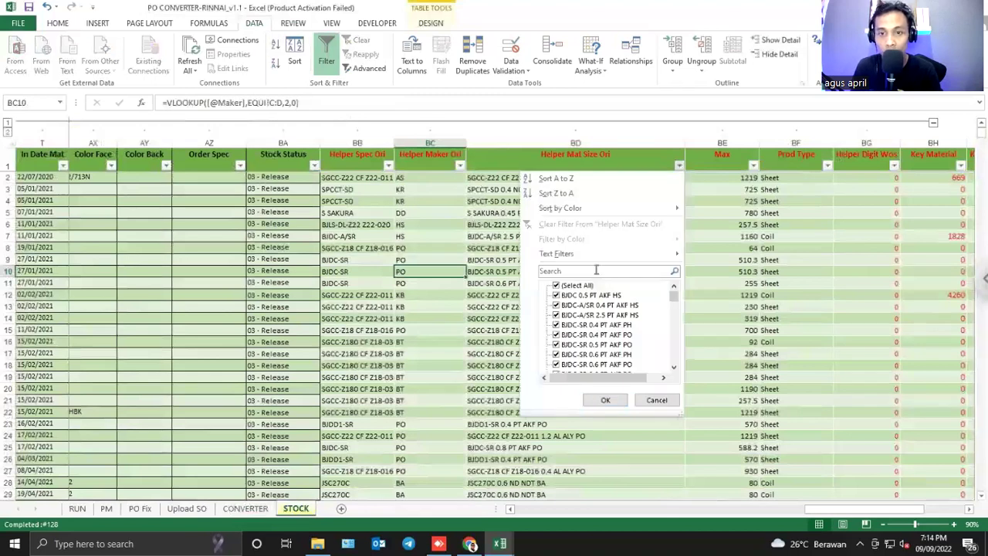
key(ctrl+v)
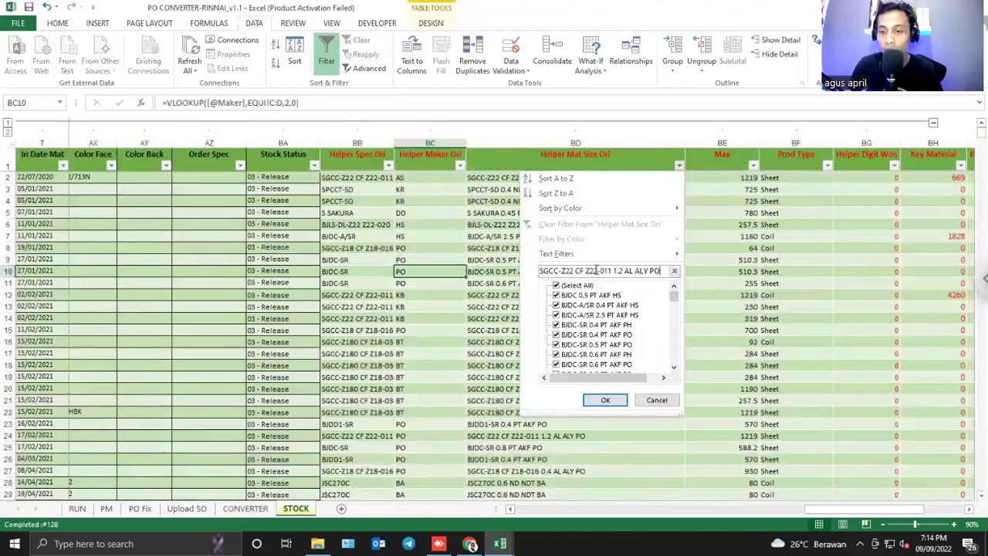
key(Return)
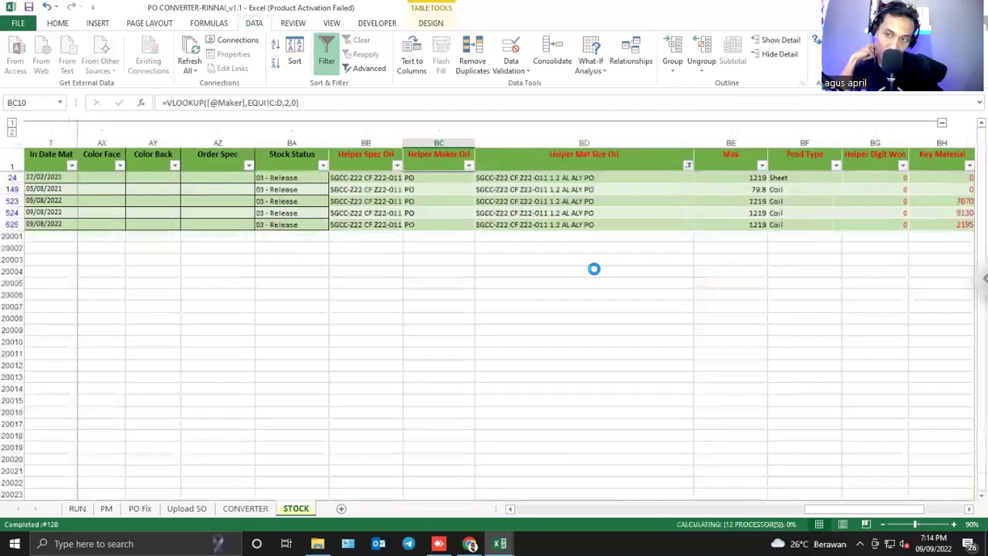
Confirm Key Material stock in rows 523–525 totals 18995, then return to CONVERTER
click(932, 177)
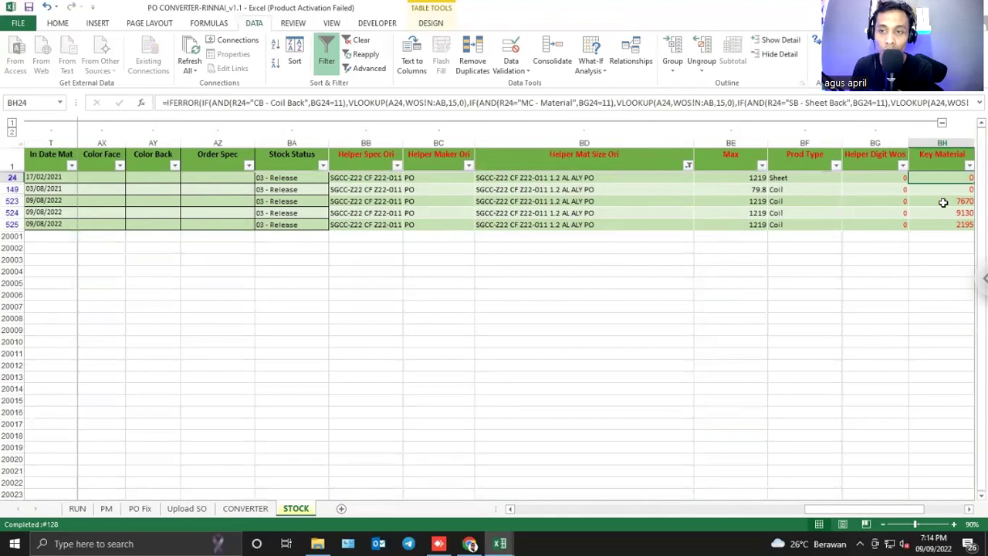
click(943, 202)
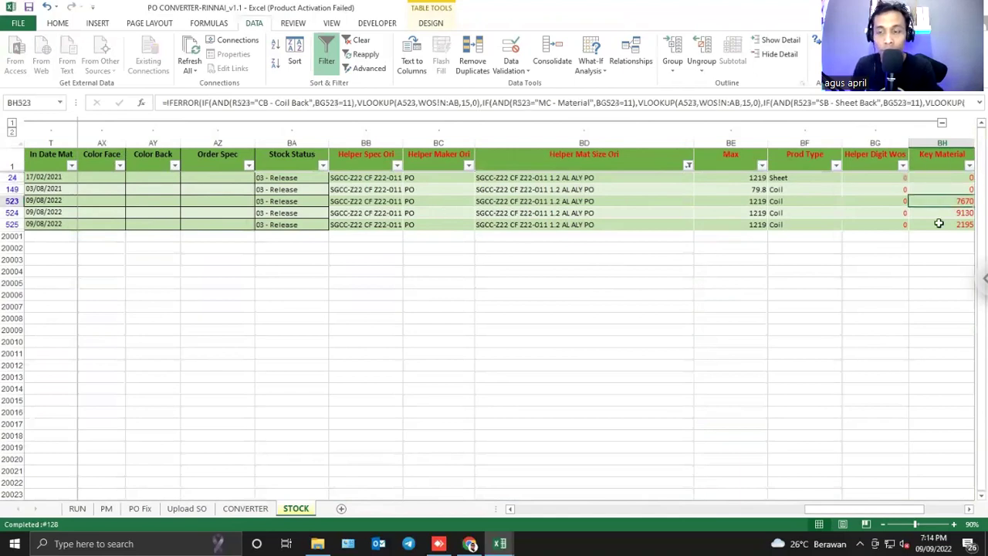
key(shift+Down)
key(shift+Down)
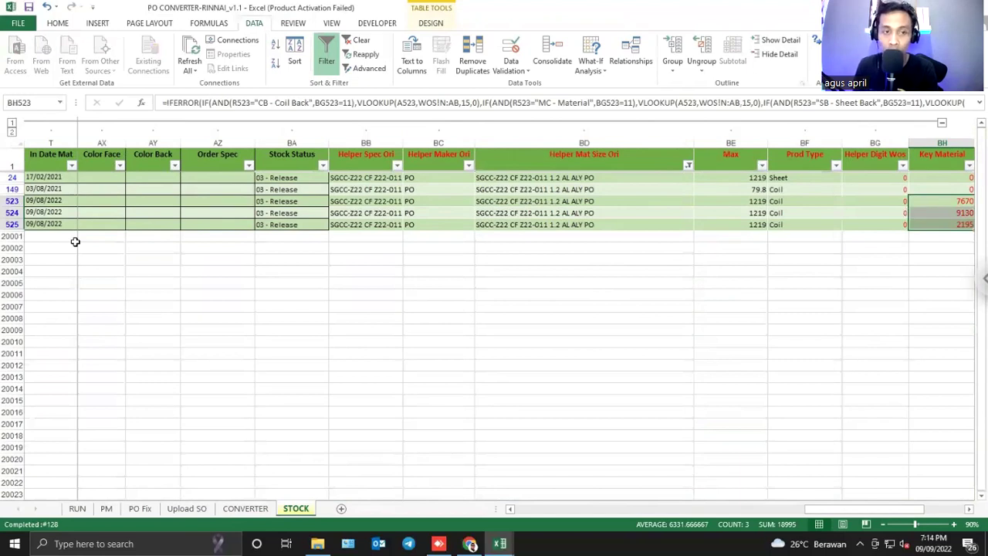
click(245, 509)
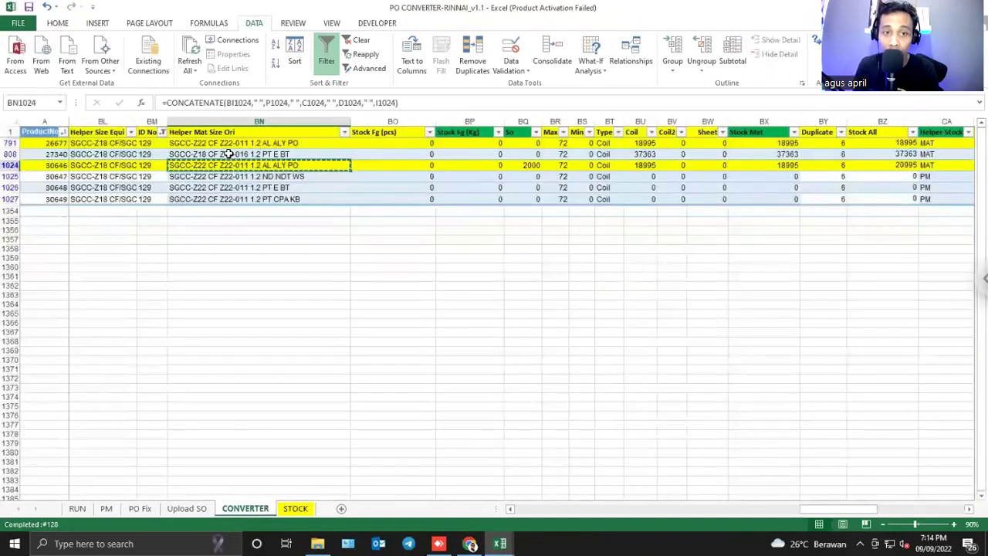
Filter STOCK's Helper Mat Size Ori to the row 808 material, SGCC-Z18 CF Z18-016 1.2 PT E BT
click(232, 154)
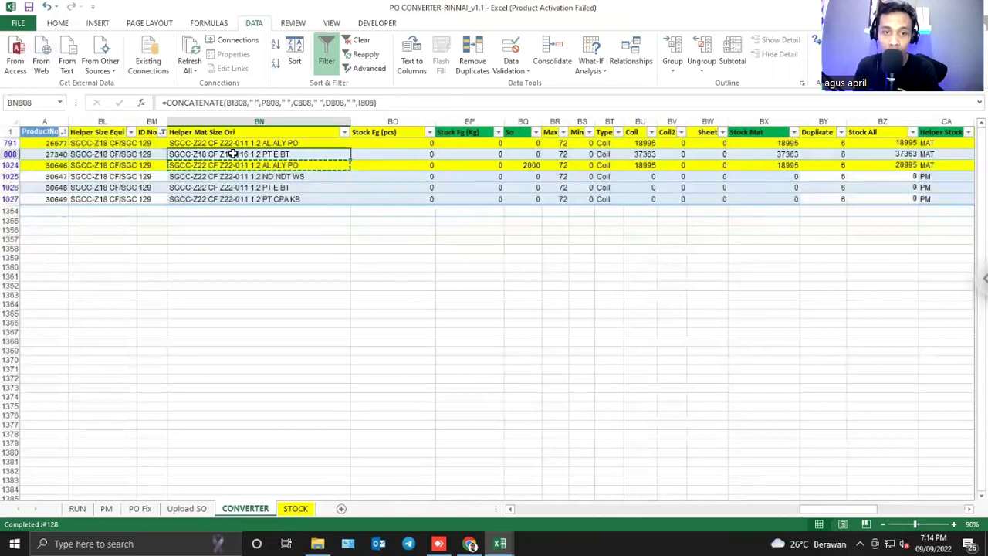
click(294, 508)
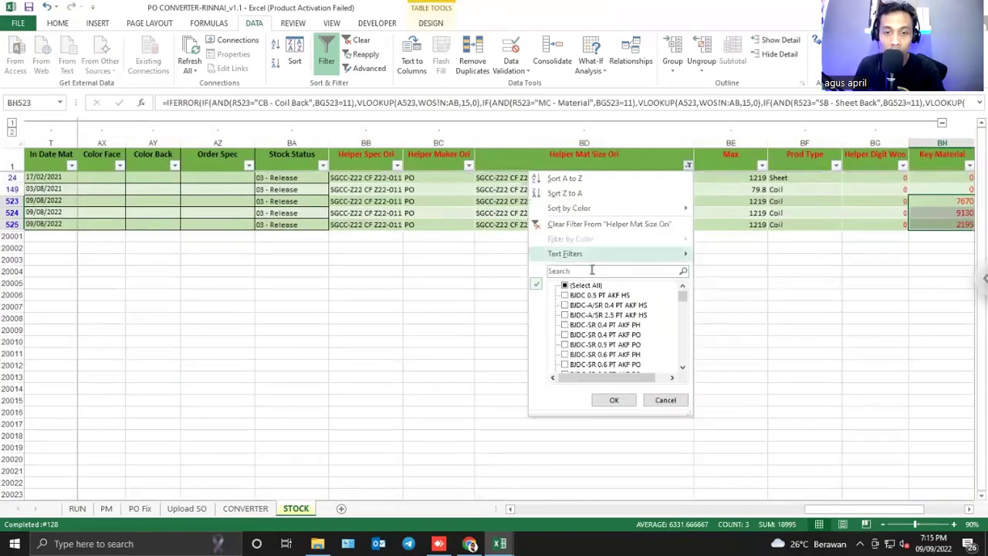
click(592, 270)
key(ctrl+v)
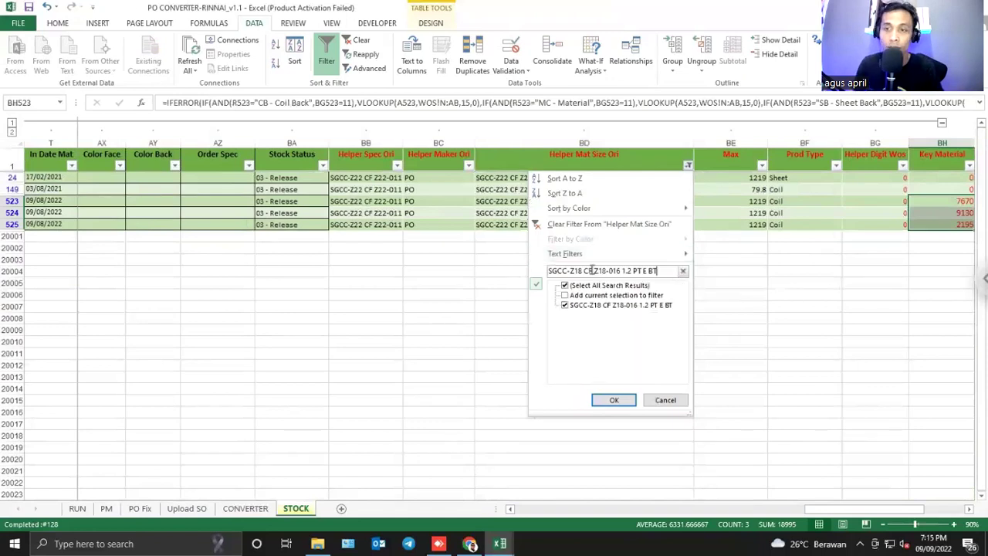
key(Return)
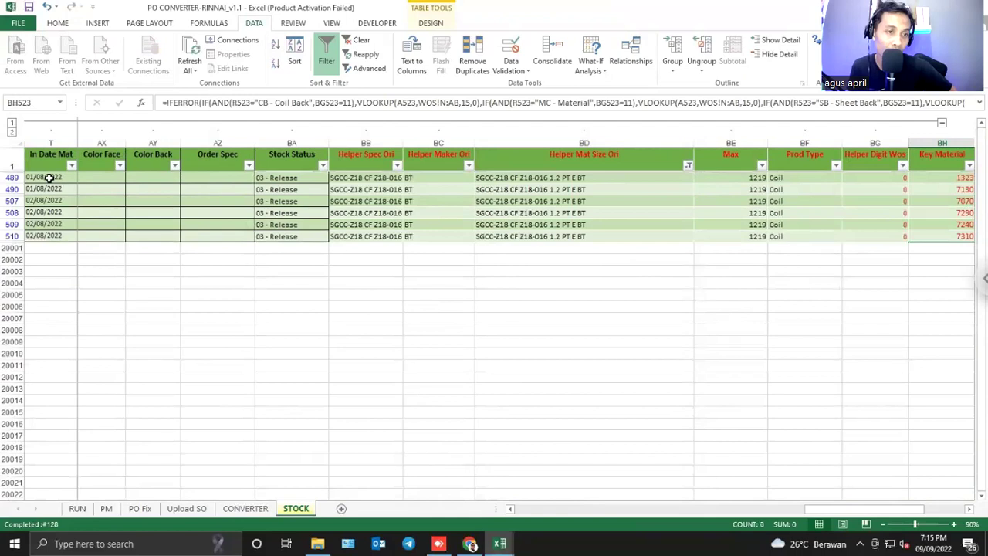
Check the filtered coils' In Date Mat entries, then return to CONVERTER
key(ctrl+Home)
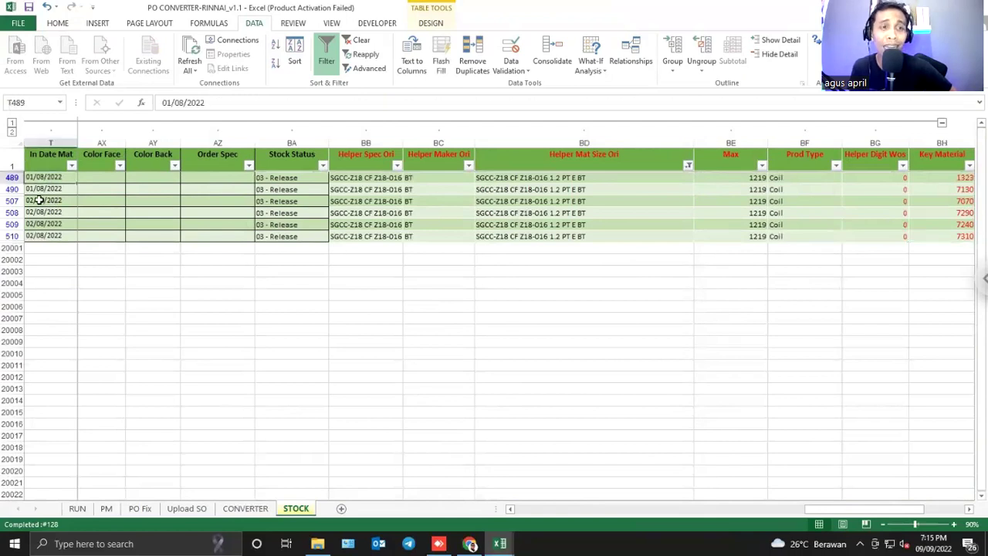
key(Down)
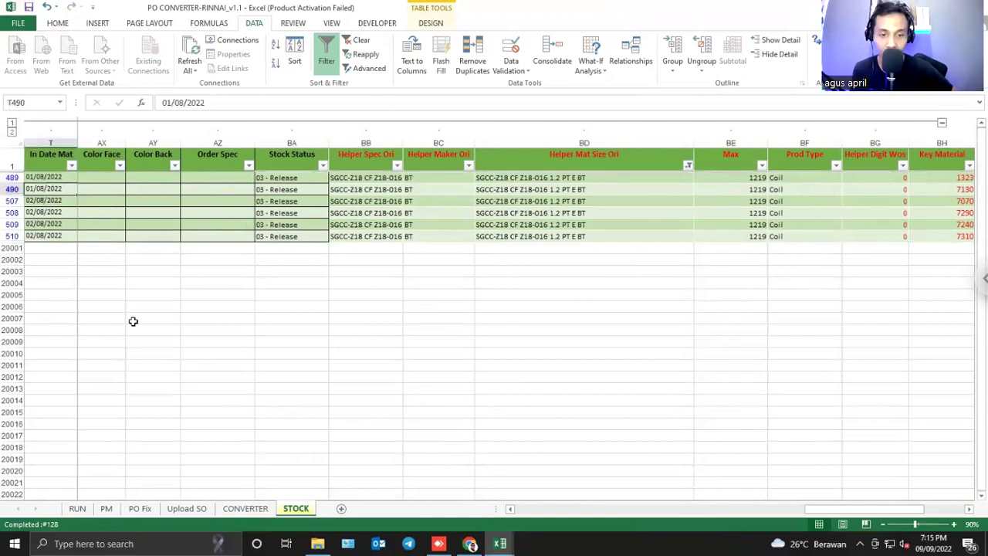
key(Down)
key(Down)
key(Down)
click(244, 511)
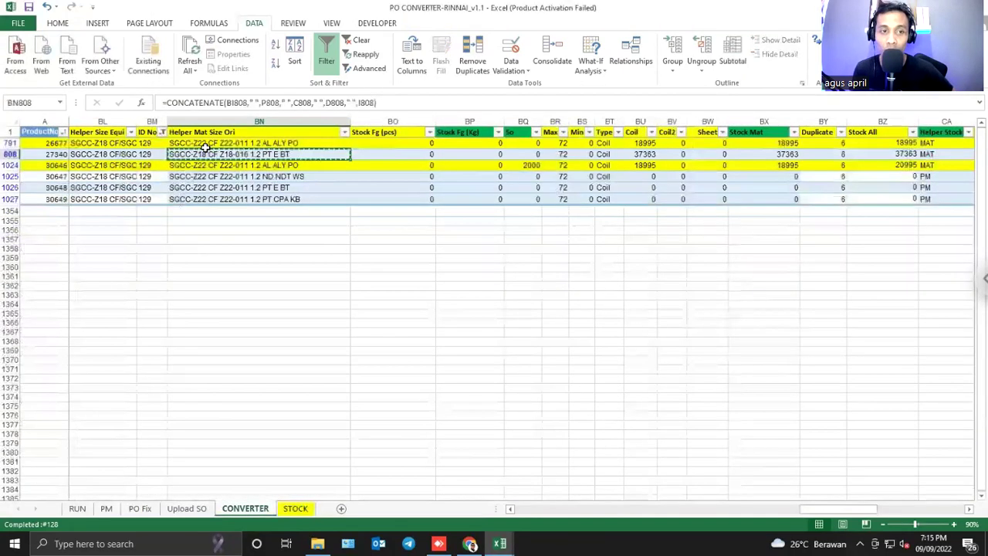
click(49, 155)
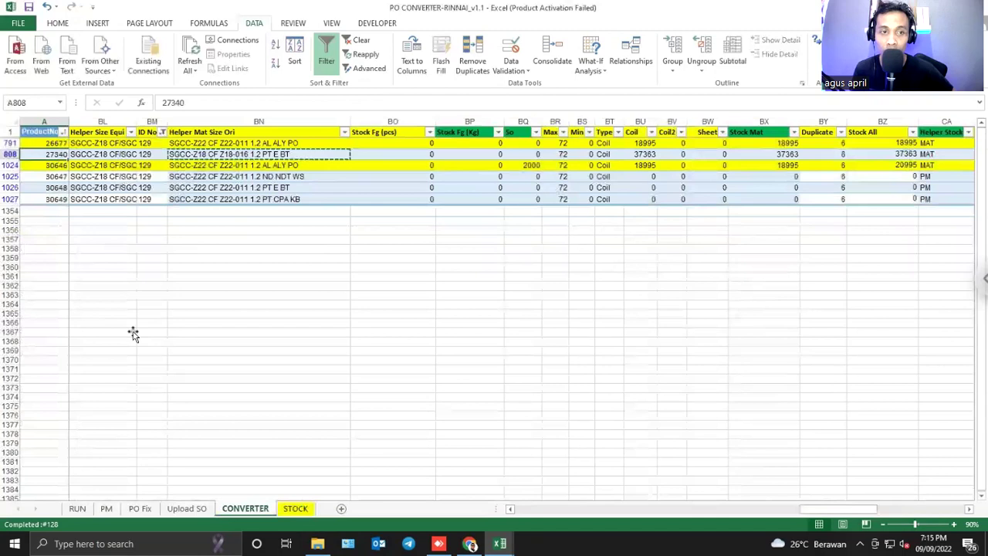
click(187, 508)
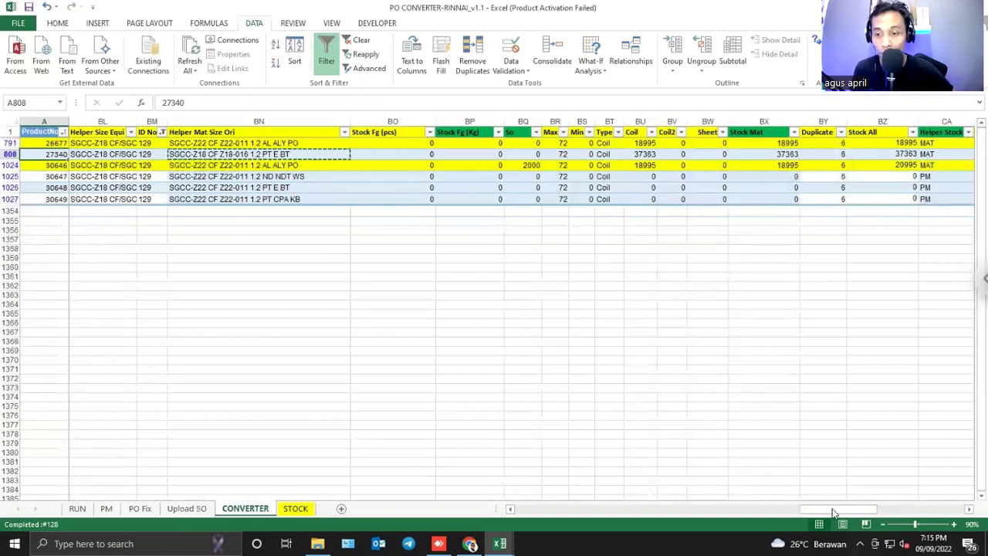
drag(834, 513, 927, 510)
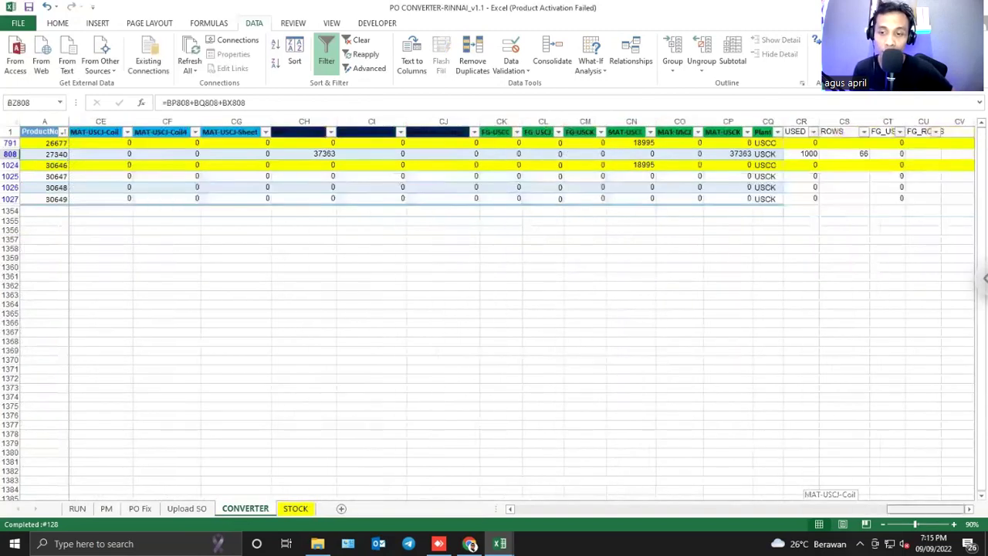
click(803, 154)
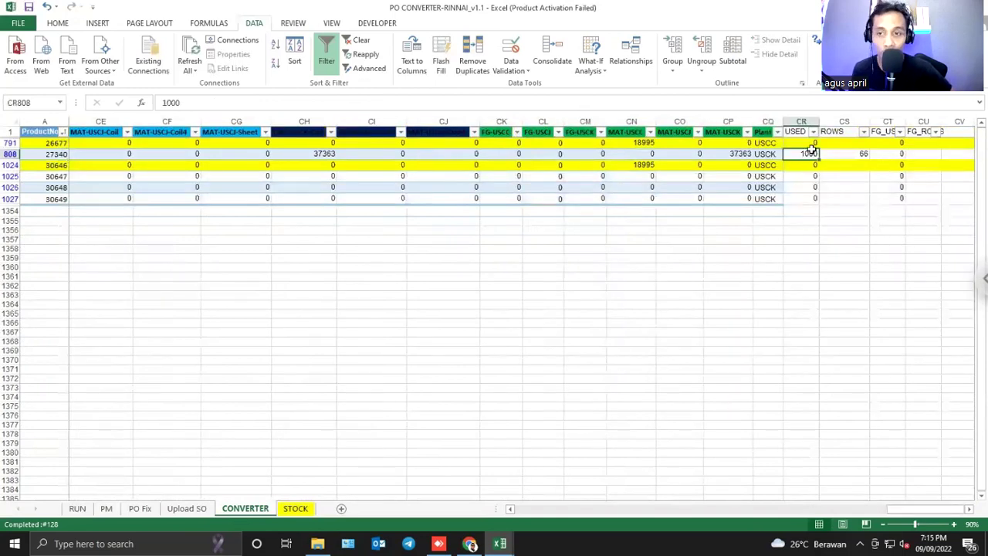
click(857, 155)
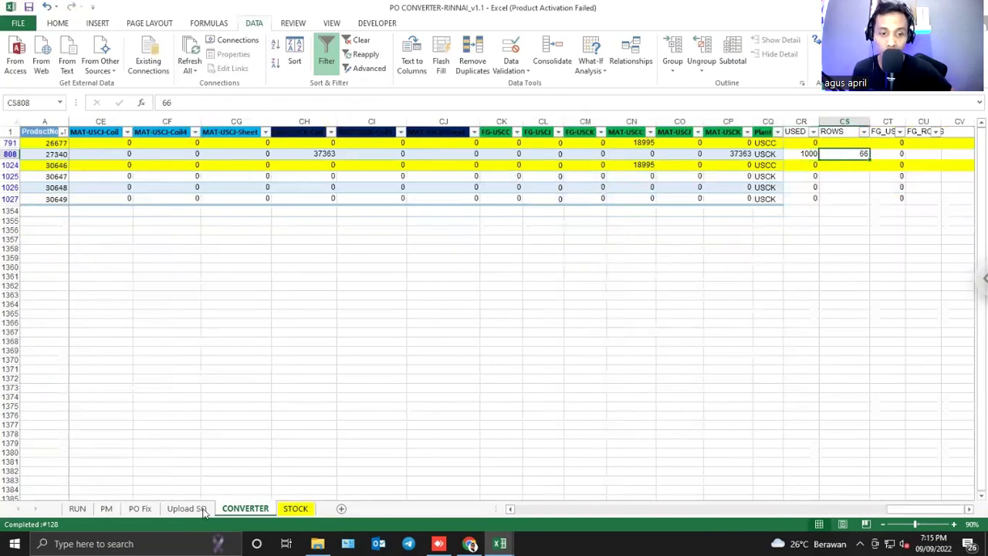
key(ctrl+Page_Up)
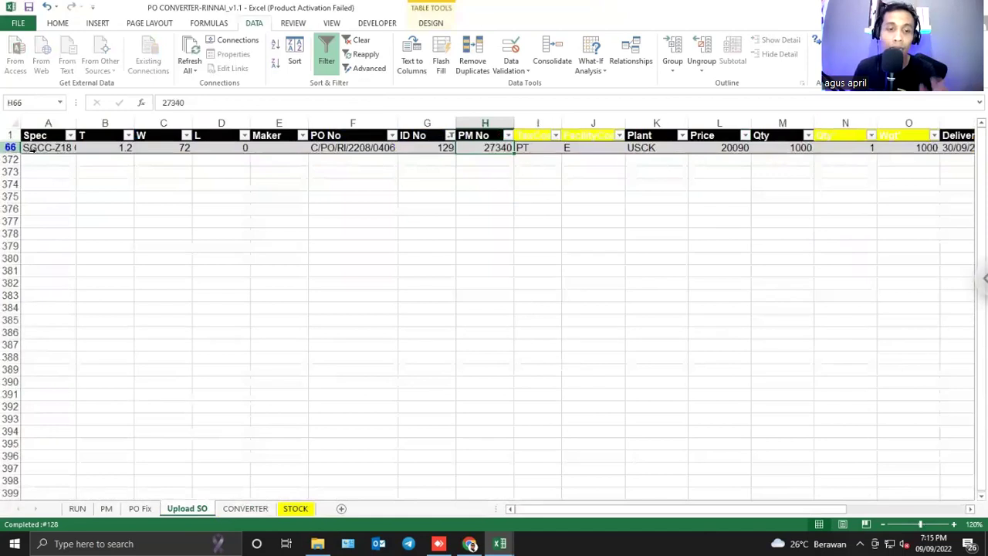
click(248, 513)
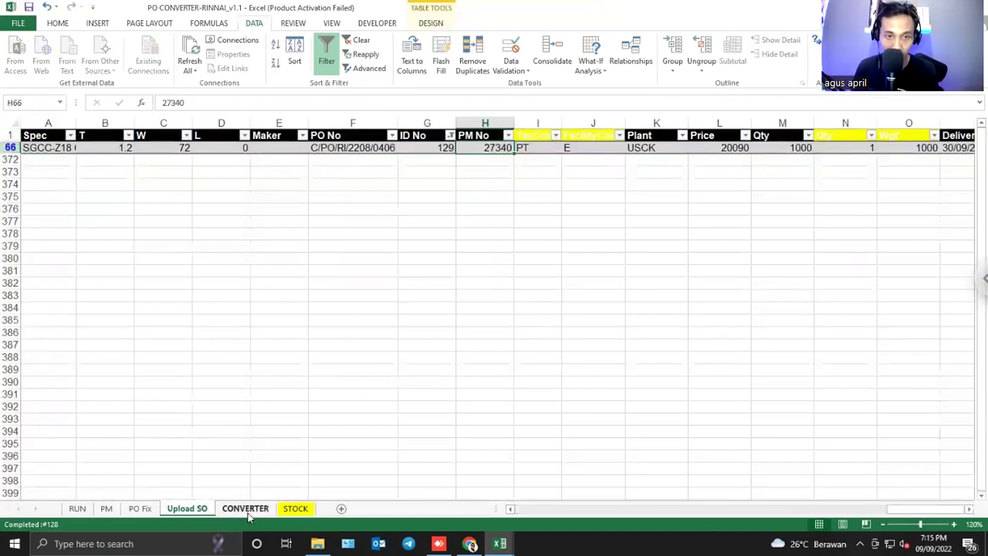
click(298, 314)
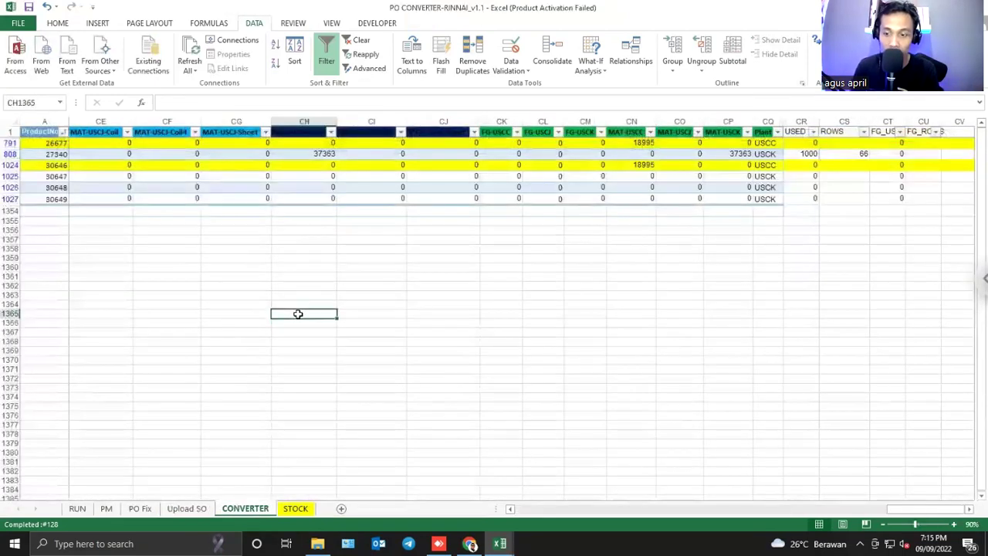
key(ctrl+Home)
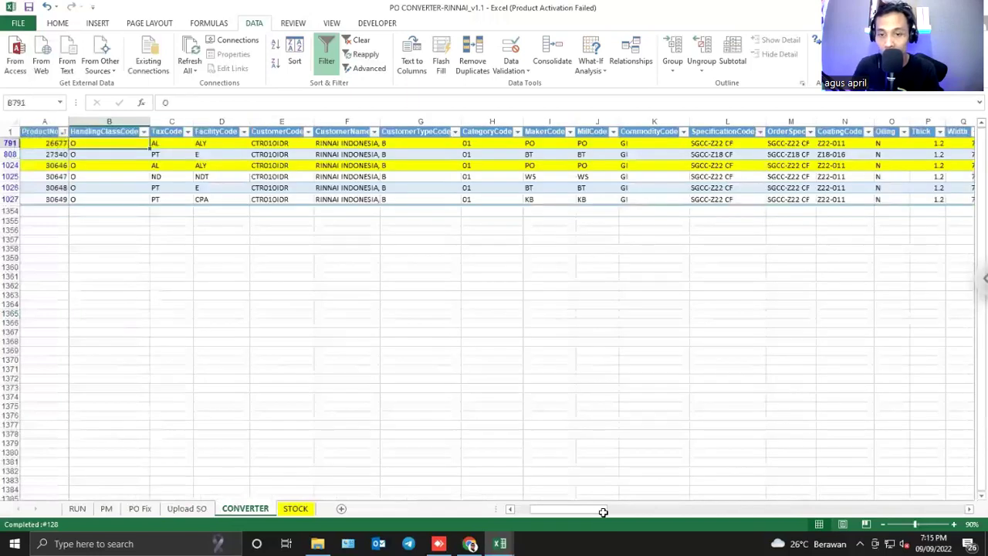
Review row 808's Min, So quantity, Stock Fg and Helper Size Equi formulas on CONVERTER
drag(619, 511, 782, 510)
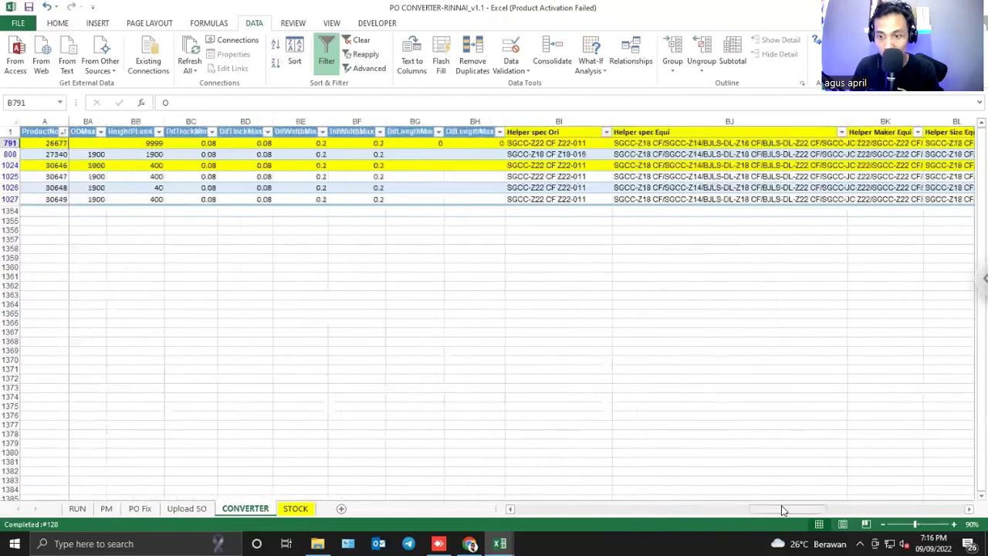
click(862, 513)
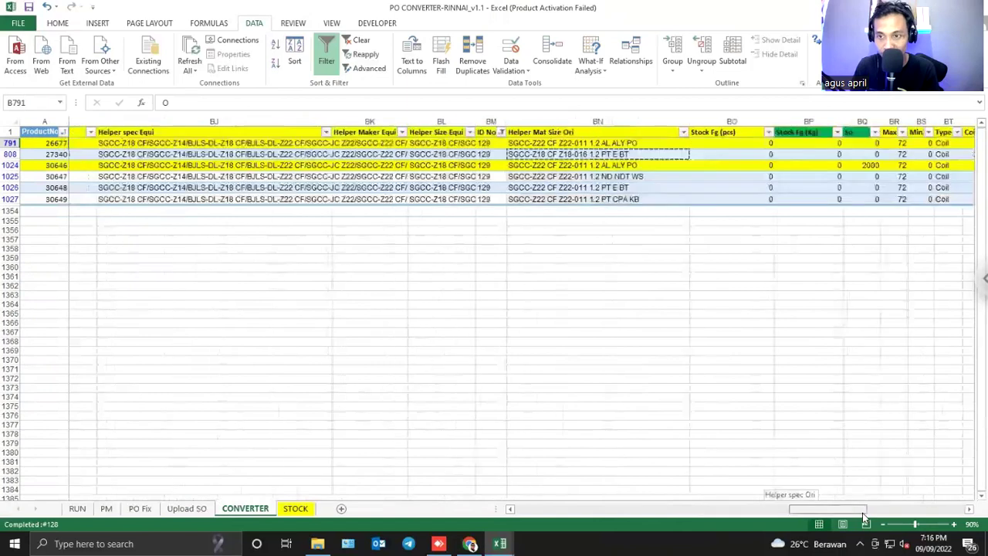
click(853, 513)
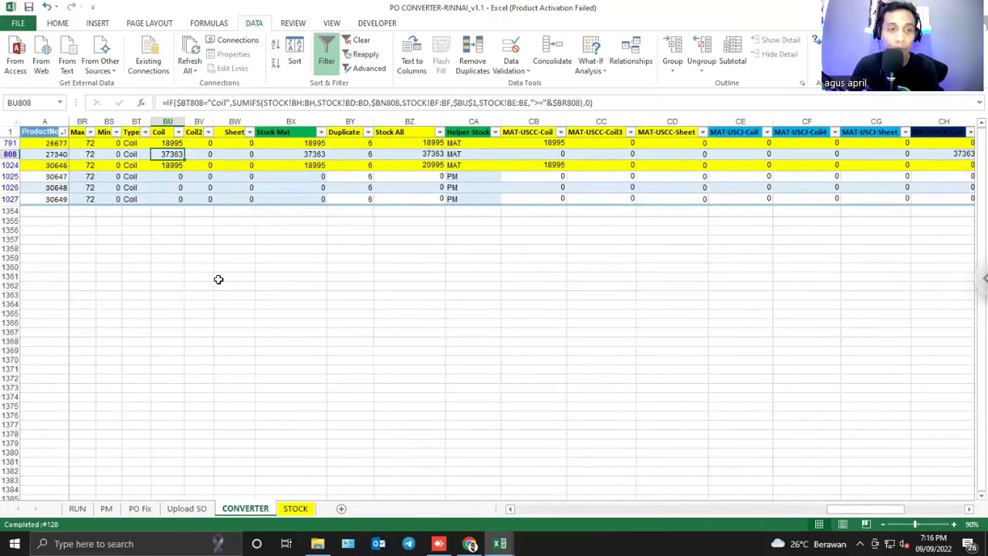
key(Left)
key(Left)
key(Left)
key(Left)
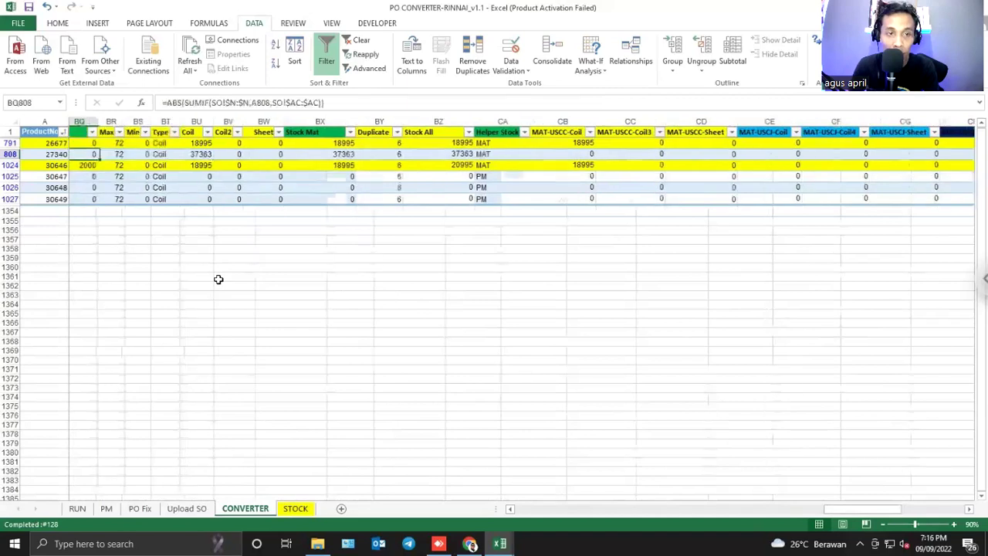
key(Left)
key(Left)
key(Left)
key(Left)
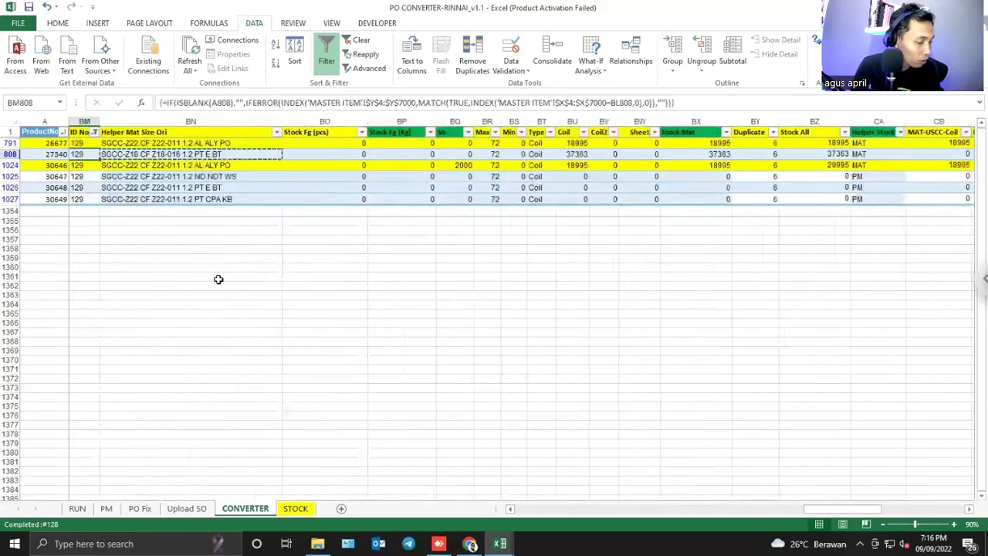
key(Left)
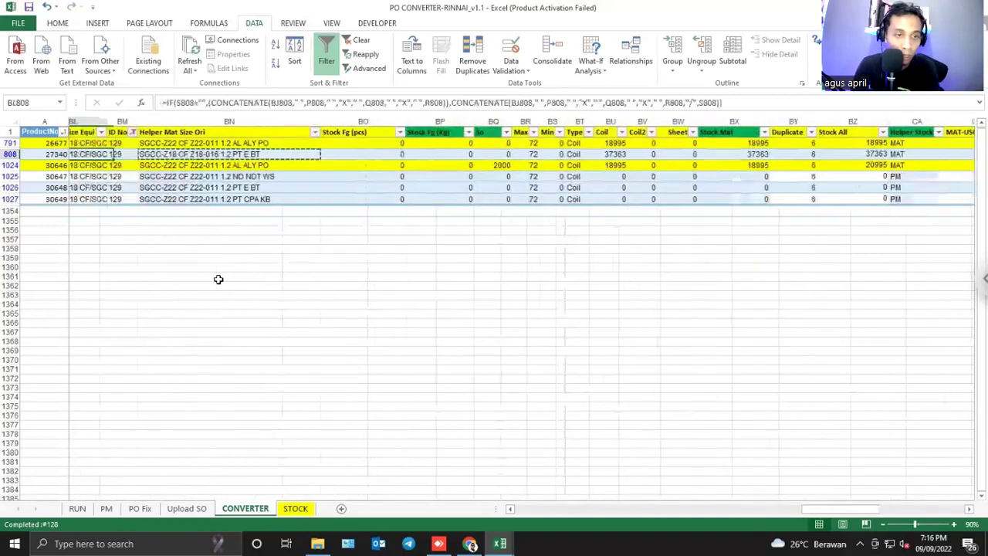
key(Left)
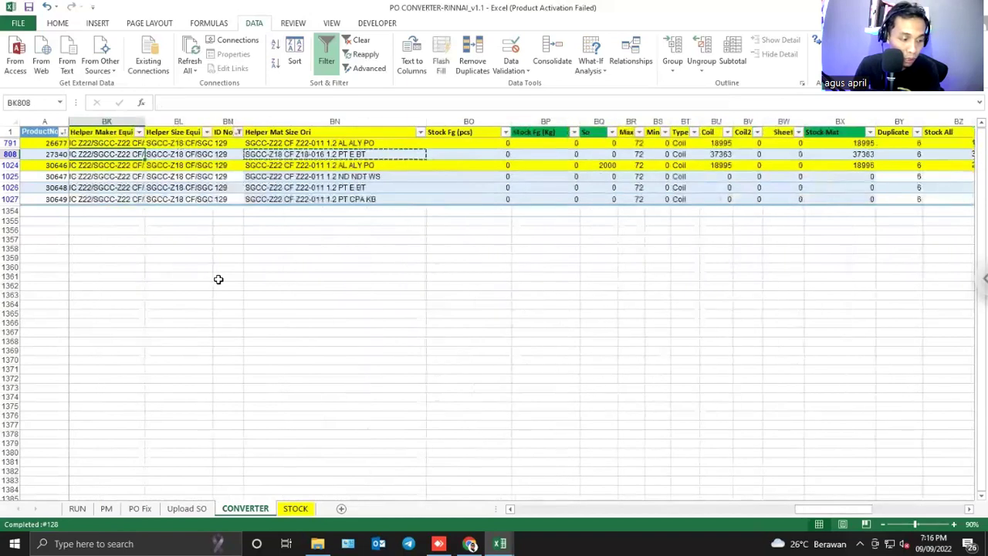
Filter the ID No column to 114 and deselect the table
key(Right)
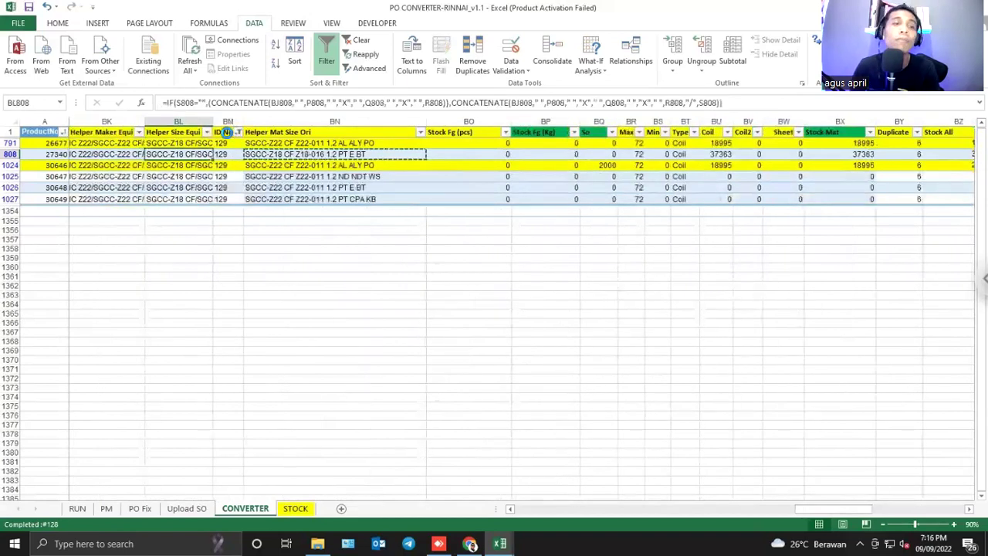
key(alt+Down)
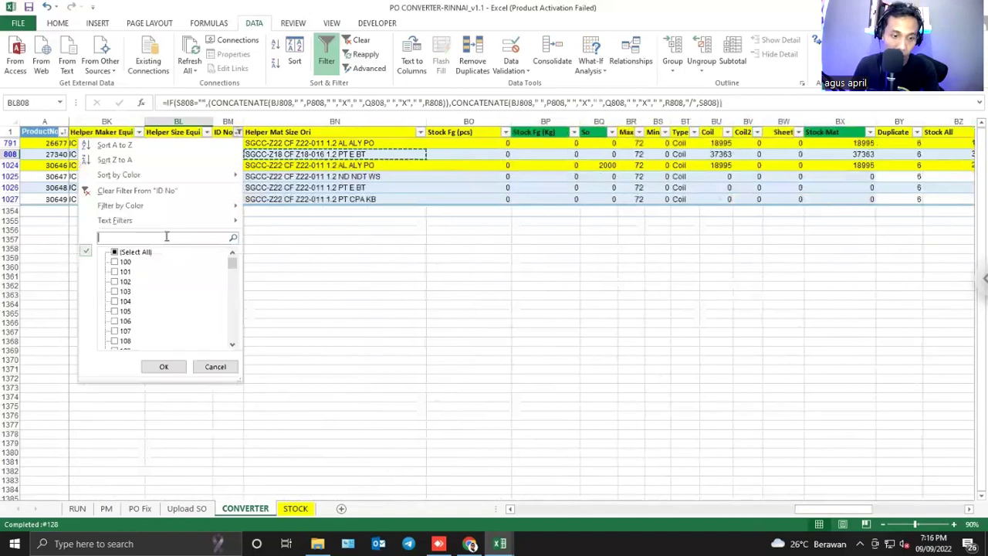
text(114)
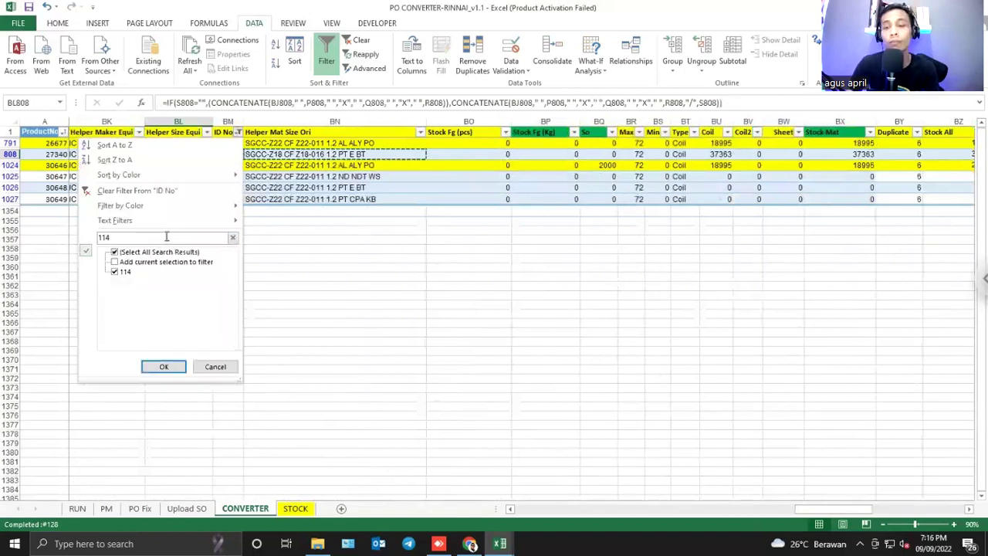
key(Return)
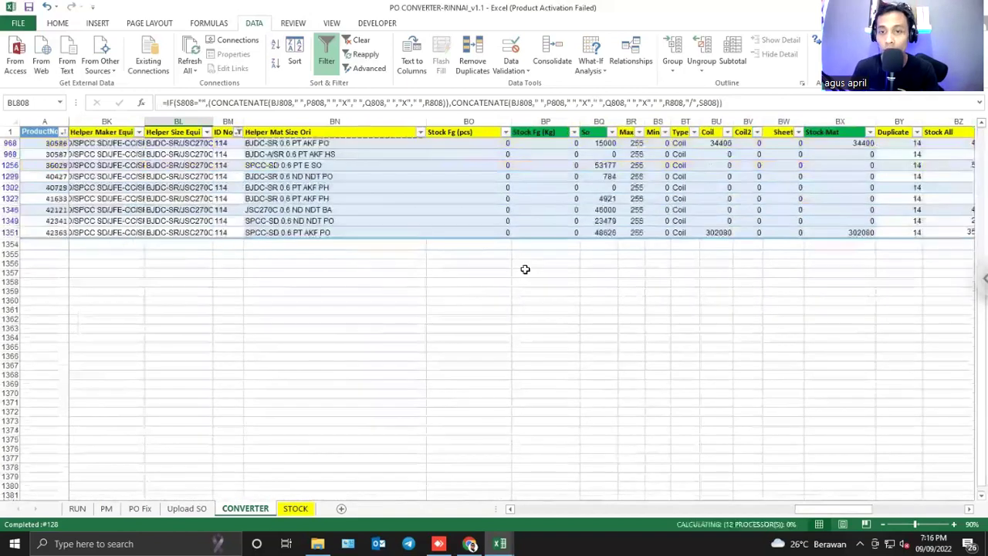
click(665, 240)
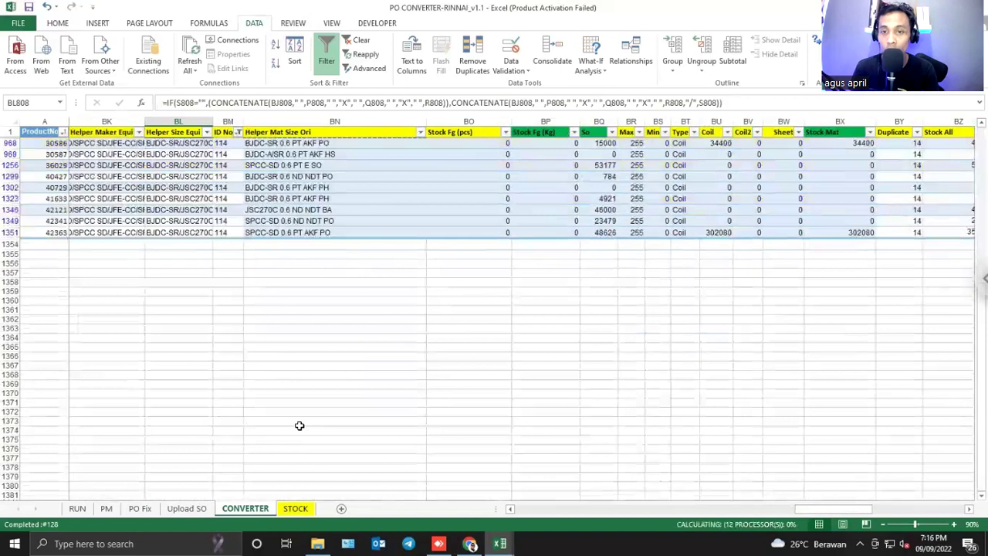
On the Upload SO sheet, filter the ID No column to 114
click(186, 508)
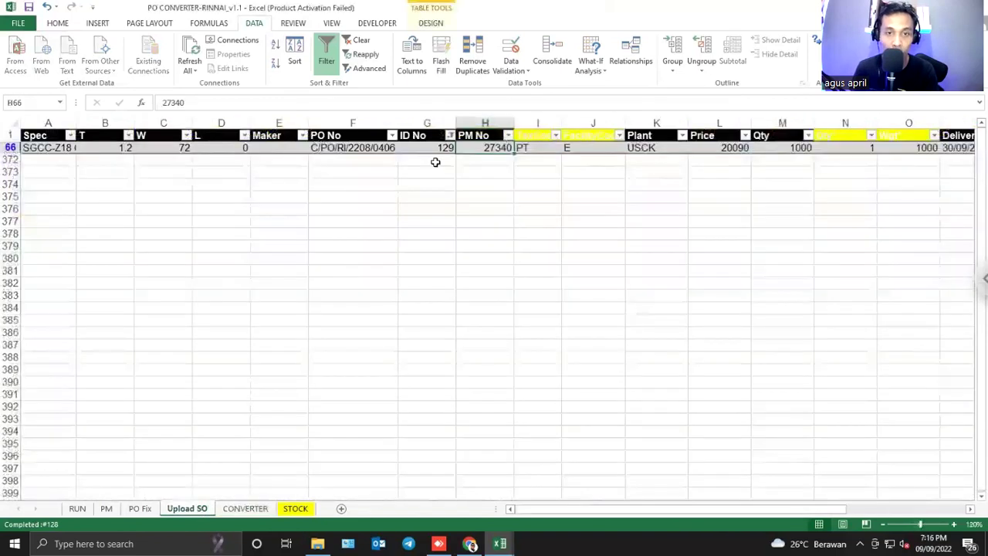
click(450, 136)
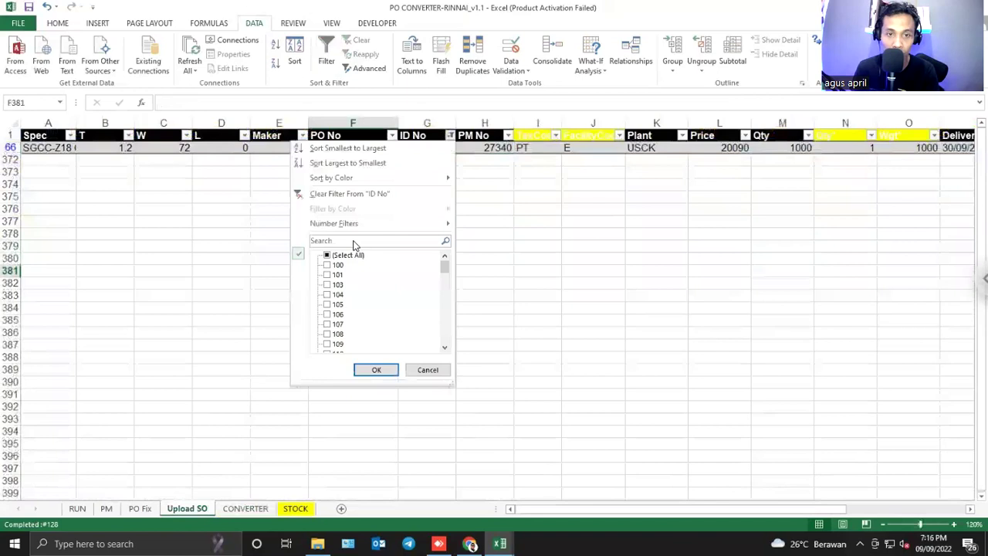
click(355, 240)
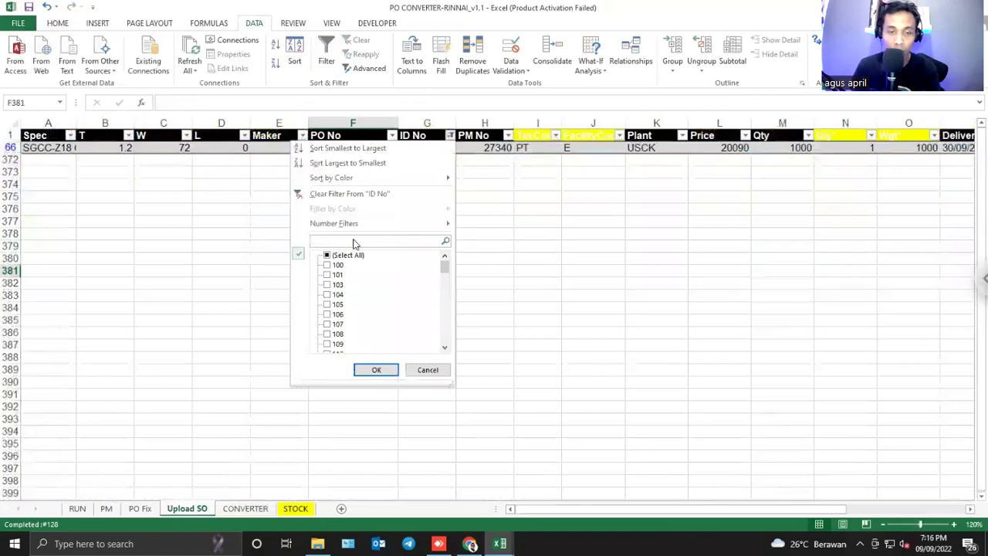
text(114)
key(Return)
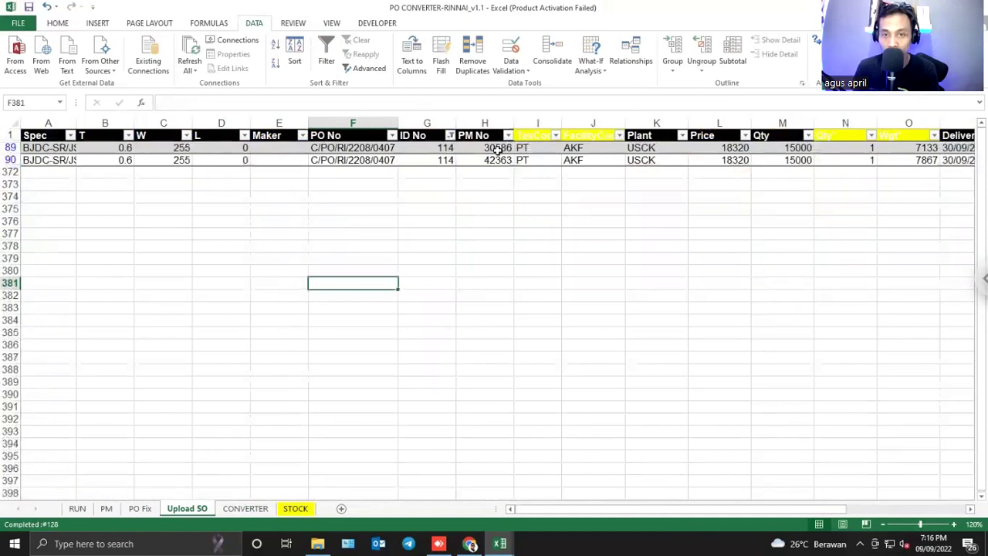
Check PM Nos 30586 and 42363, then total column O's 7133 and 7867 to 15000
key(Up)
key(Up)
key(Up)
key(Up)
key(Up)
key(Up)
key(Up)
key(Right)
key(Right)
key(Right)
key(Right)
key(Up)
key(Up)
key(Up)
key(Up)
key(Left)
key(Left)
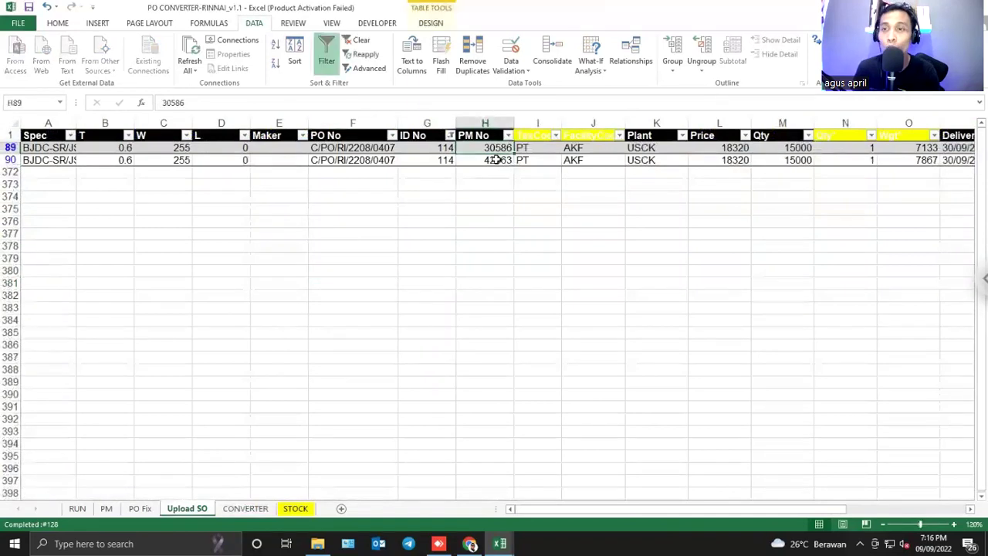
key(Down)
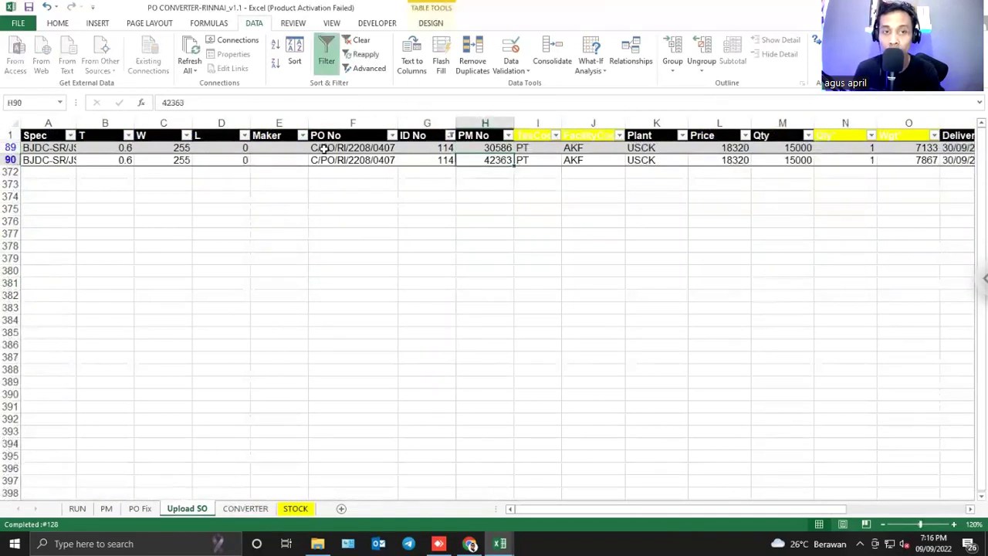
key(Up)
key(Left)
key(Left)
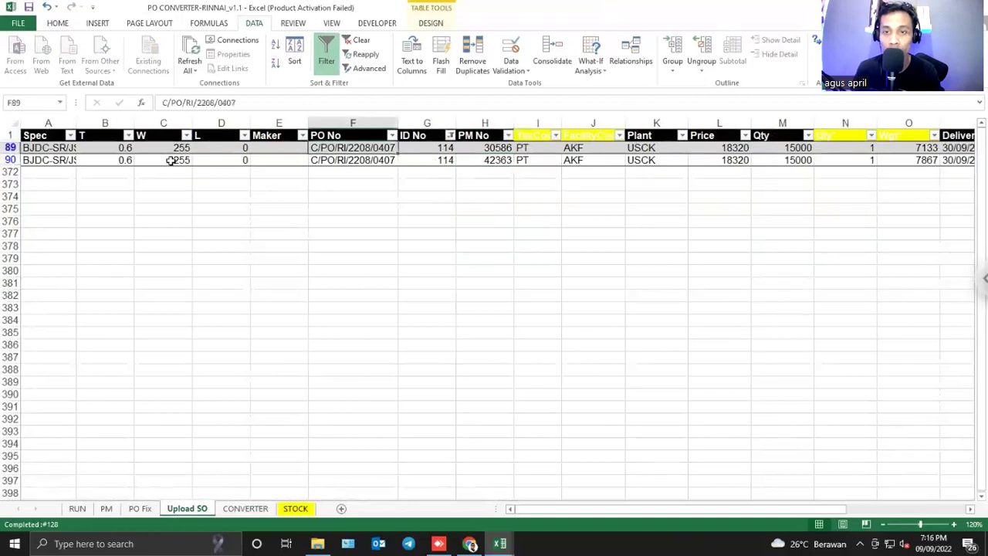
key(Down)
key(Right)
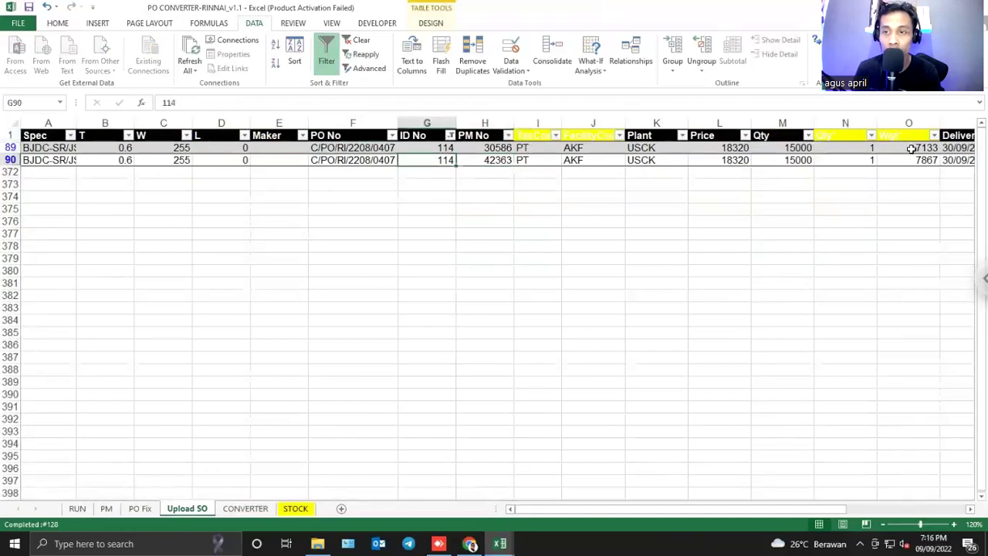
click(912, 149)
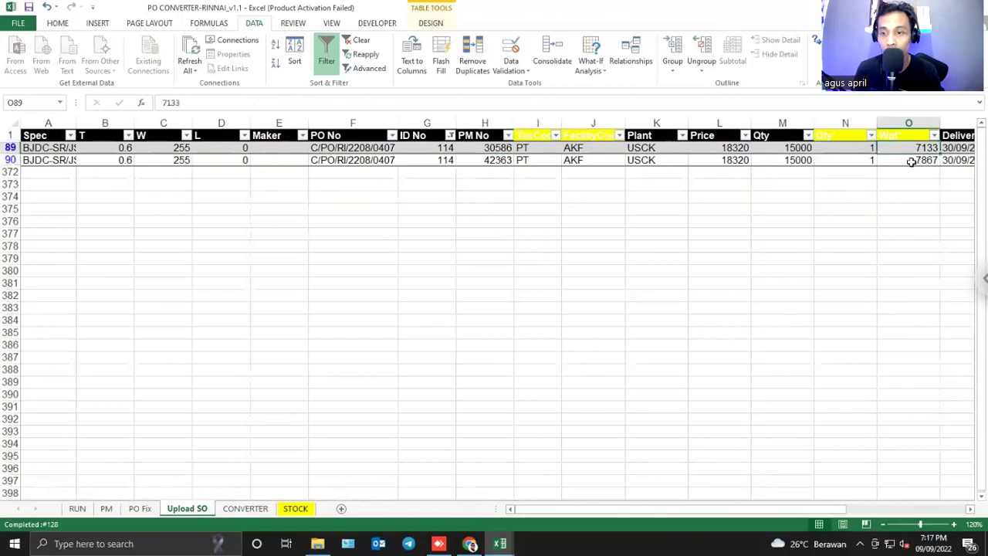
shift+click(911, 161)
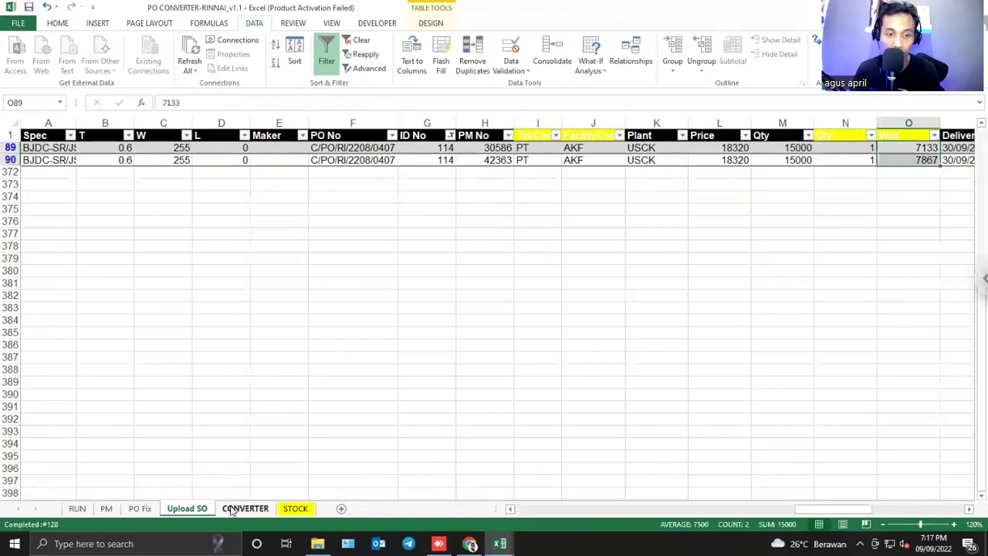
Return to CONVERTER, check row 1349's So formula, then compare with Upload SO
key(ctrl+Page_Down)
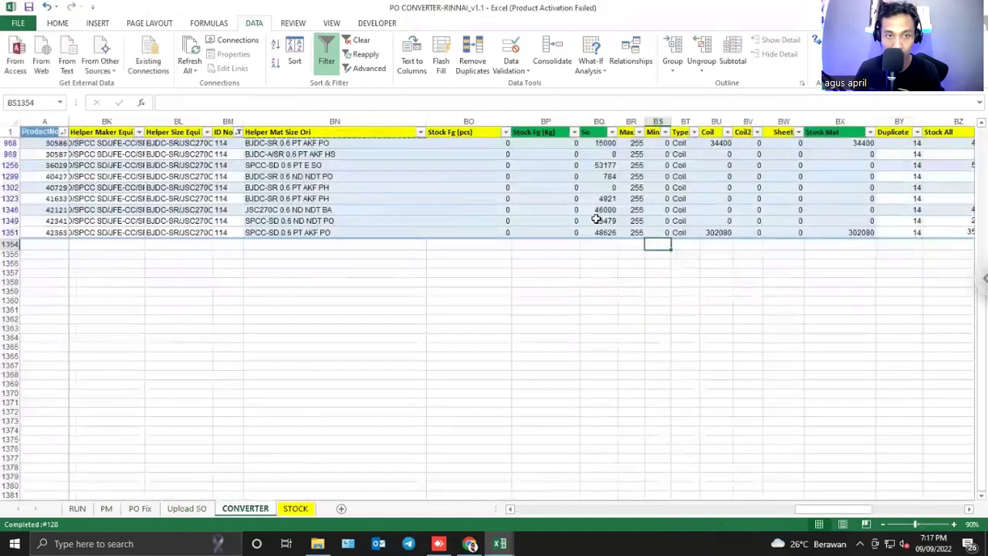
key(Up)
key(Up)
key(Left)
key(Left)
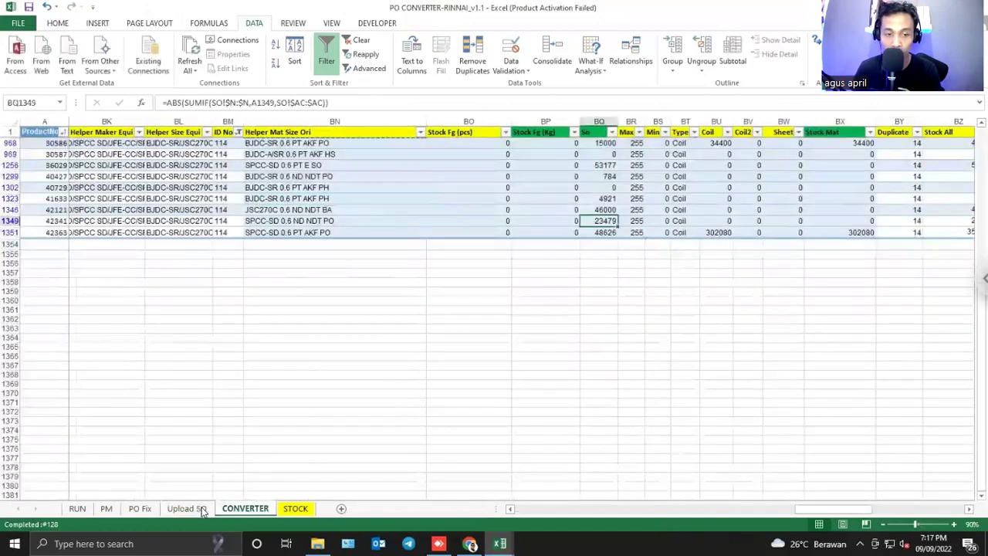
click(188, 509)
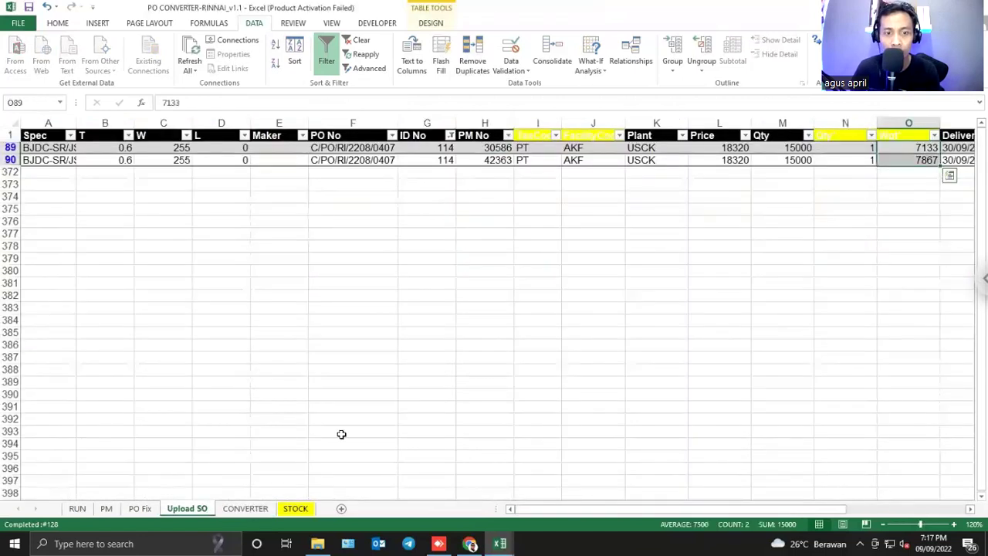
click(245, 509)
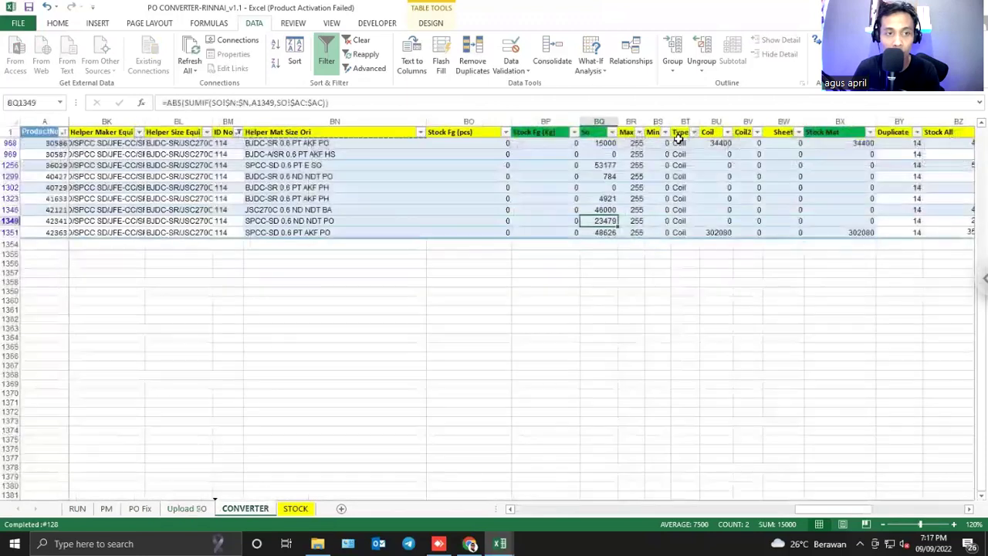
Check row 968's Duplicate count, Stock All and Helper Stock MAT, then row 1299's Helper Stock
click(859, 144)
key(Right)
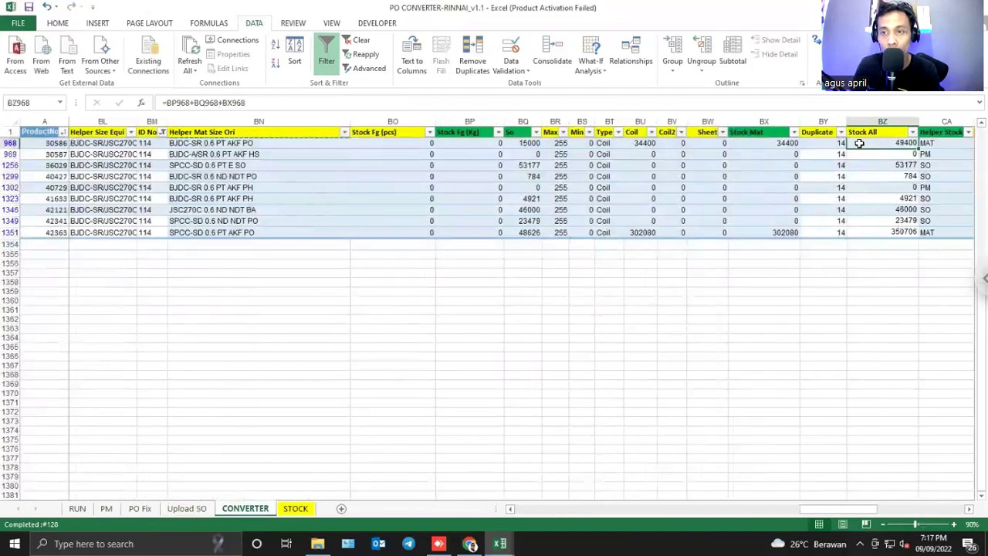
key(Right)
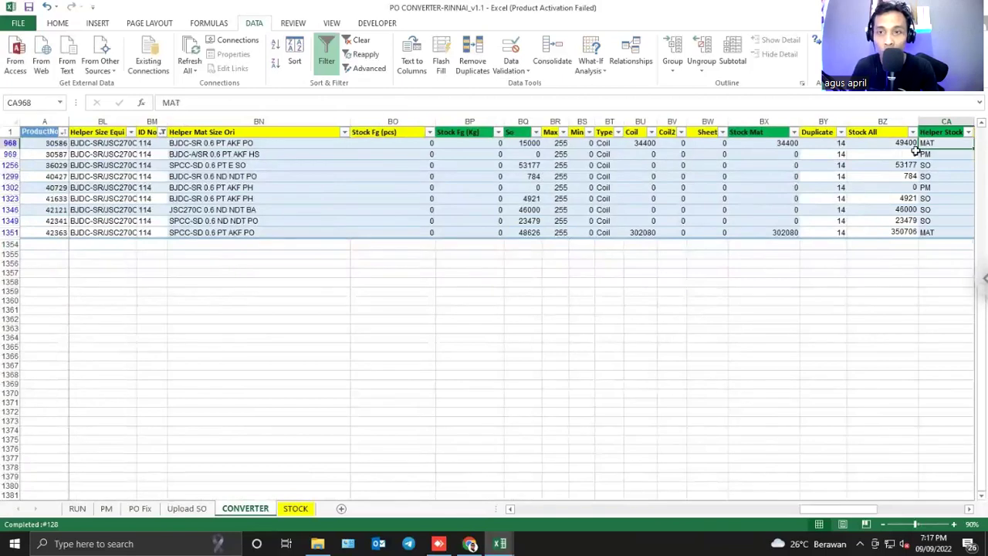
click(931, 166)
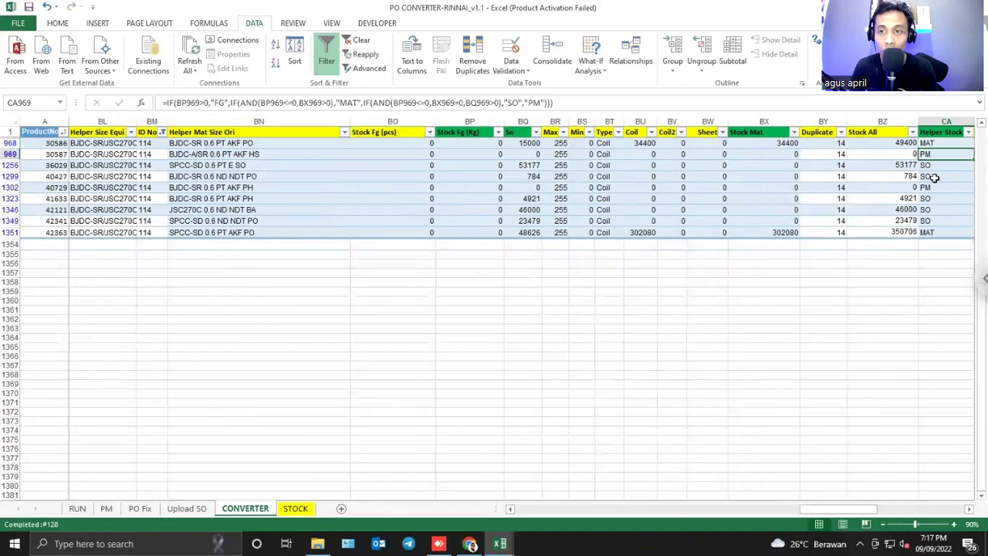
click(931, 176)
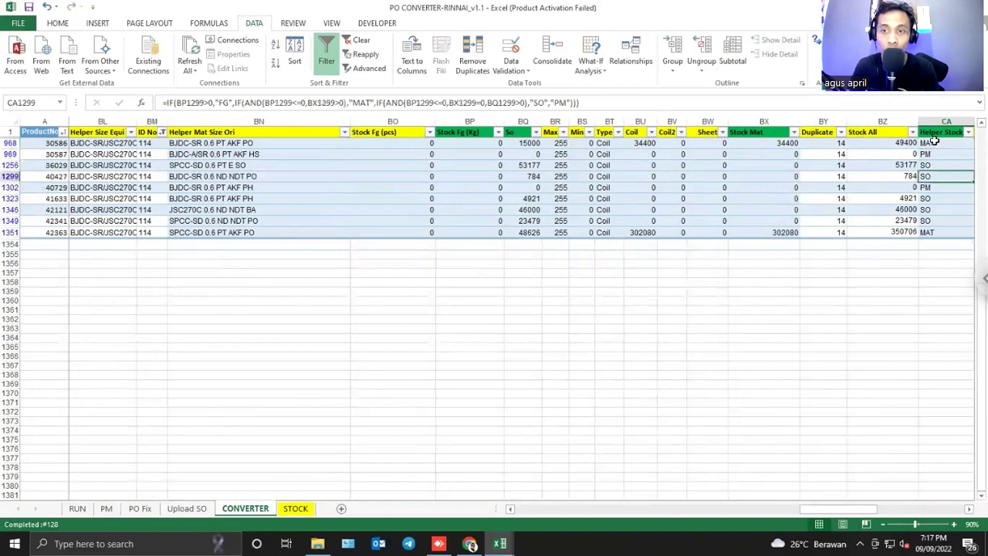
click(934, 142)
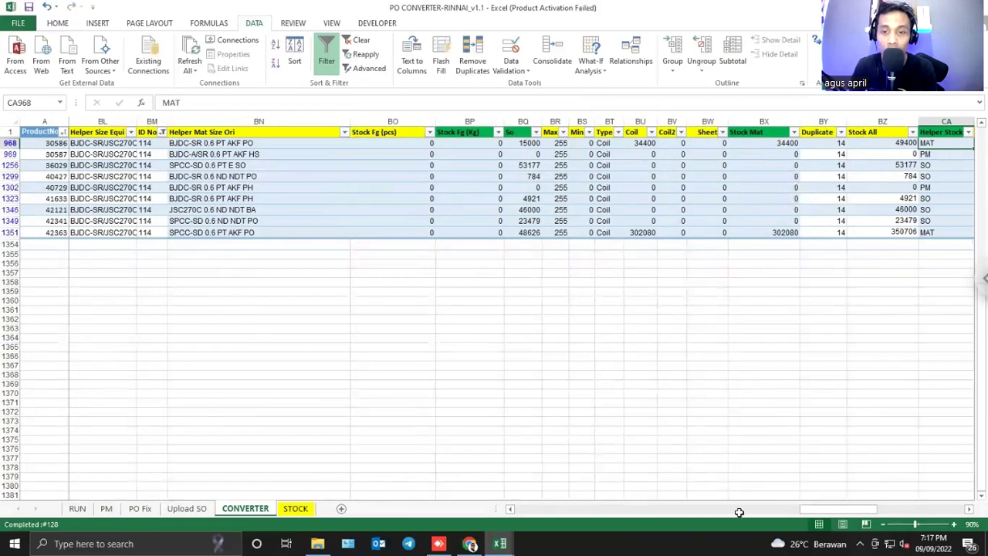
Confirm the FG_USED value 7133 for CONVERTER row 968, then go to Upload SO
drag(820, 510, 902, 509)
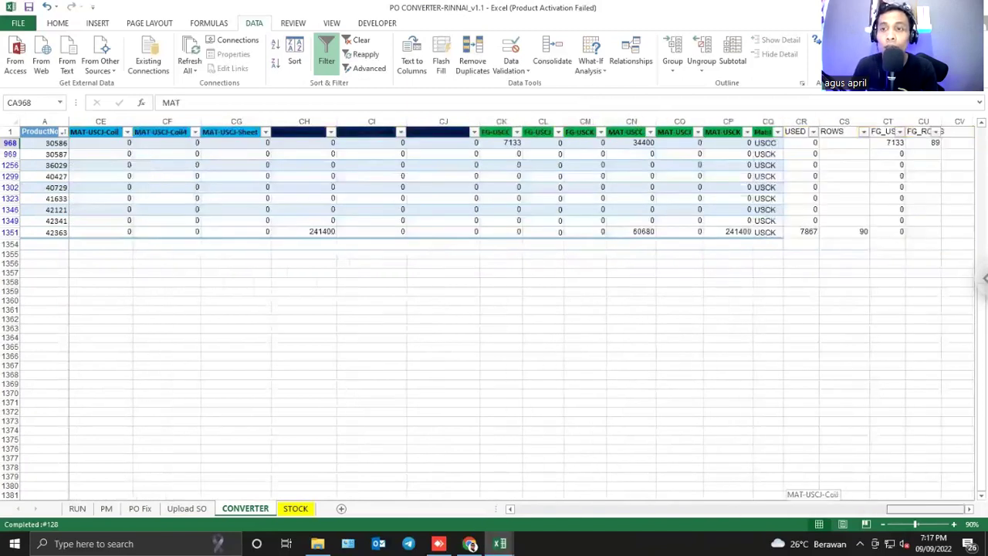
click(886, 145)
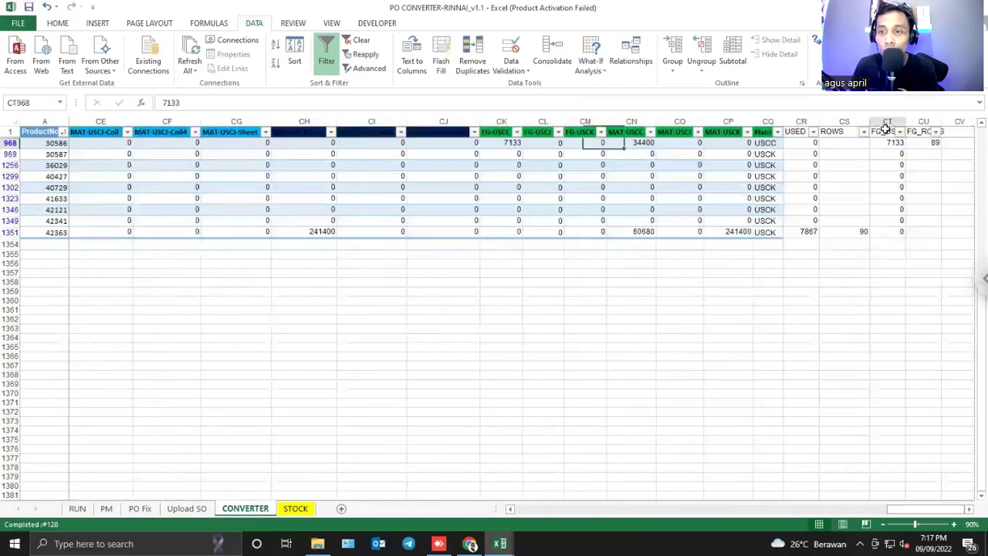
click(885, 129)
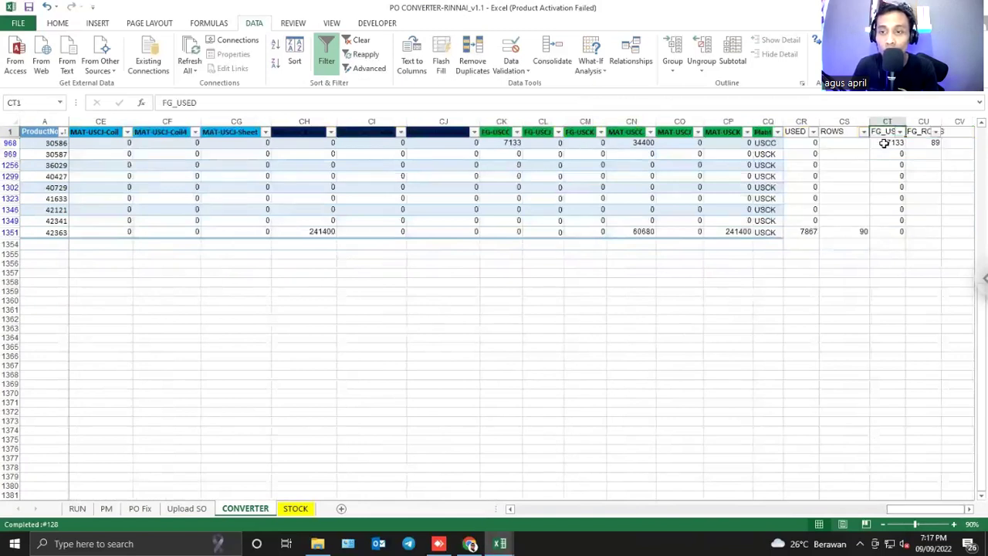
key(Down)
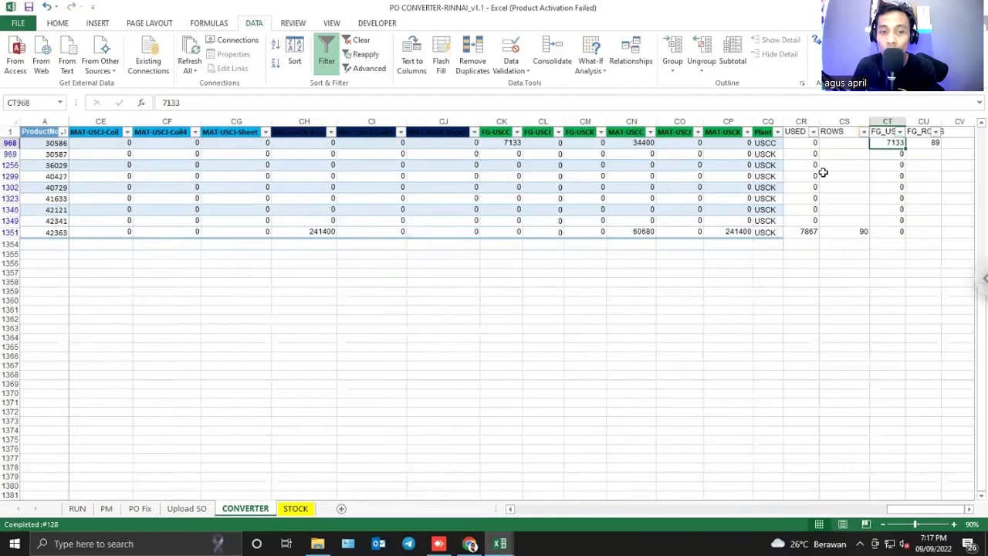
click(196, 511)
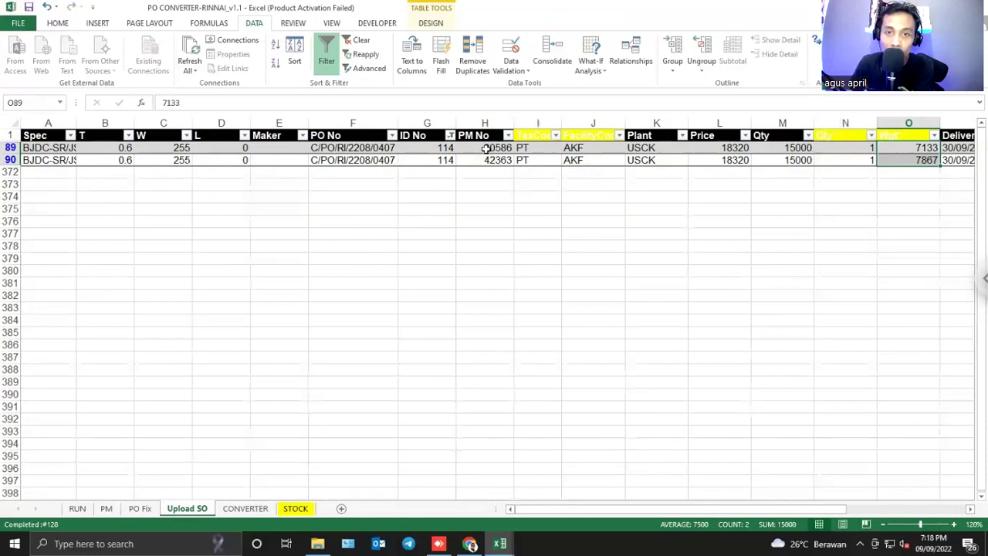
Verify PM Nos 30586 and 42363 in H89:H90, then return to CONVERTER
click(485, 149)
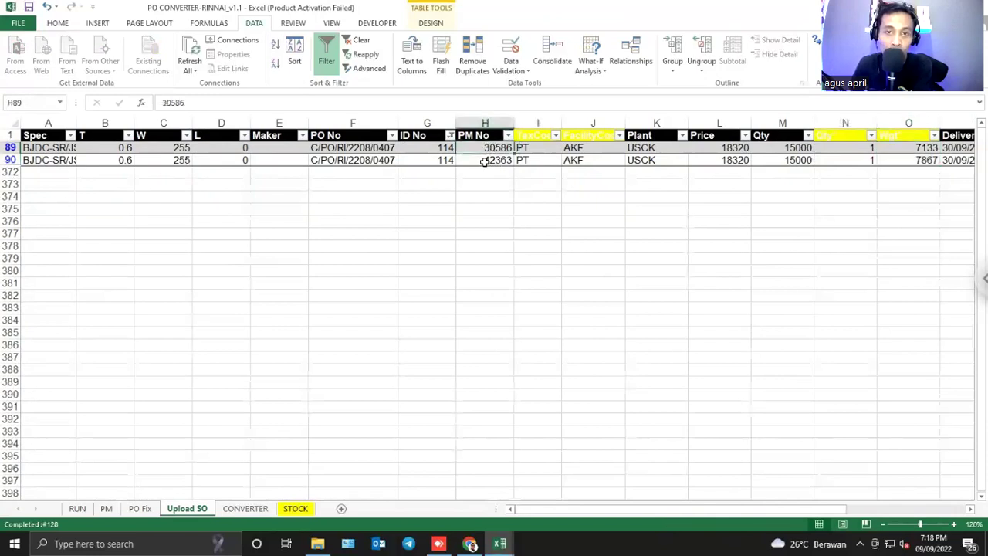
click(506, 162)
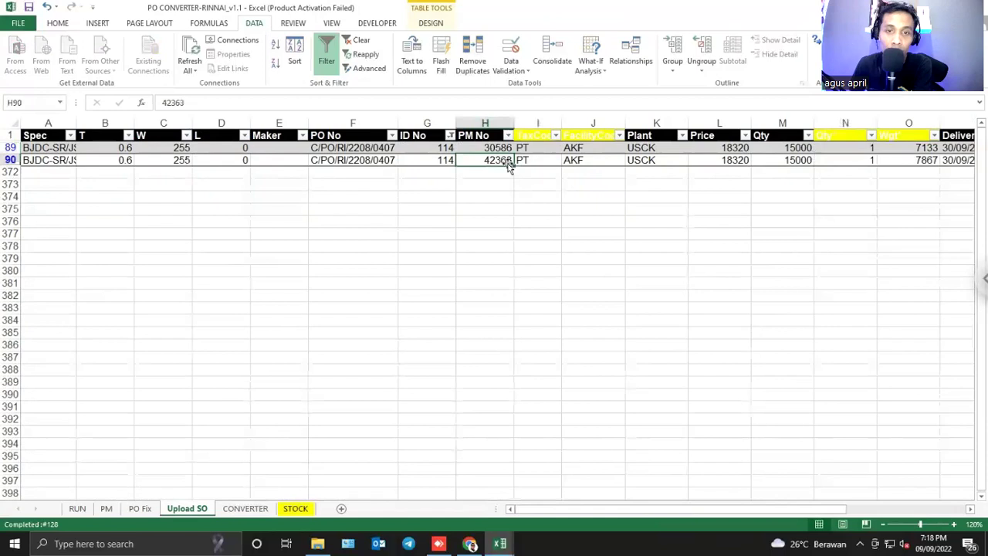
click(243, 509)
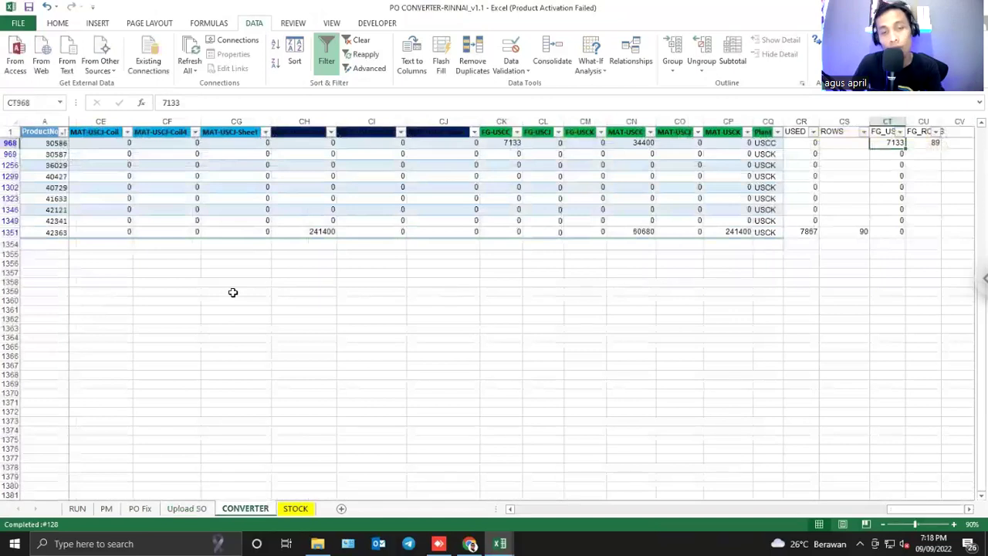
Inspect row 968's ROWS and summing formulas and row 1346's Stock Fg, Max and Min formulas
key(Left)
key(Left)
key(Left)
key(Left)
key(Left)
key(Left)
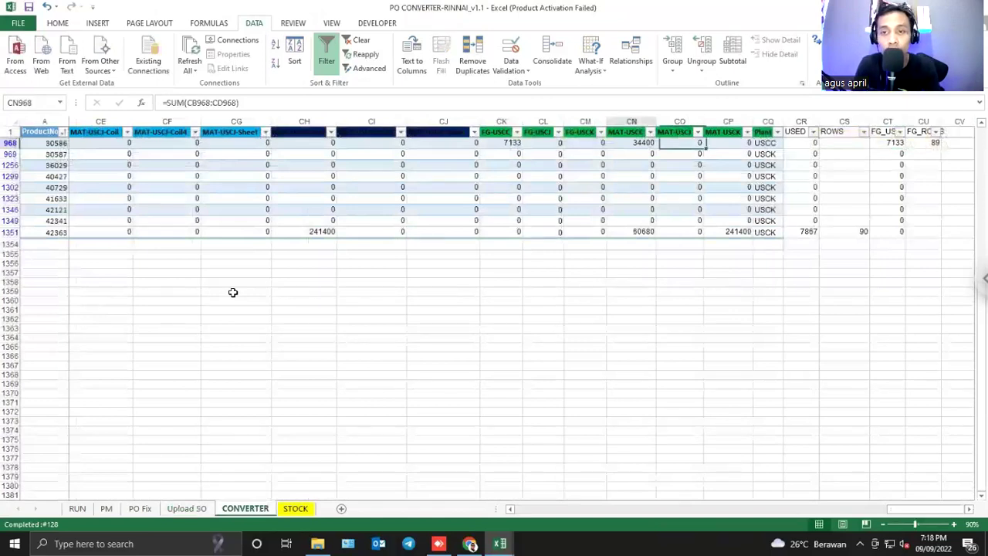
key(Left)
key(Left)
key(Left)
key(Left)
key(Left)
key(Left)
key(Left)
key(Left)
key(Left)
key(Left)
key(Left)
key(Left)
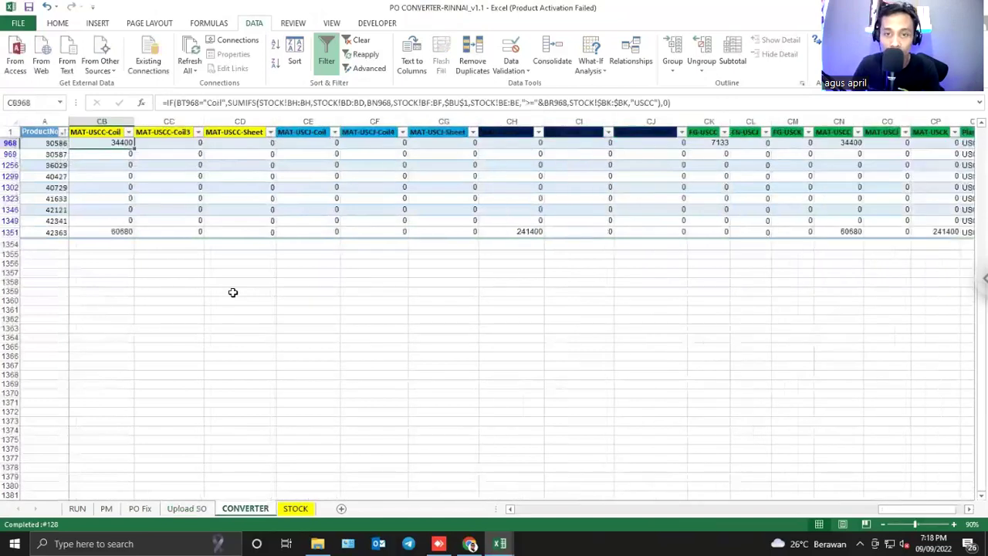
scroll(578, 278, left, 7)
click(754, 209)
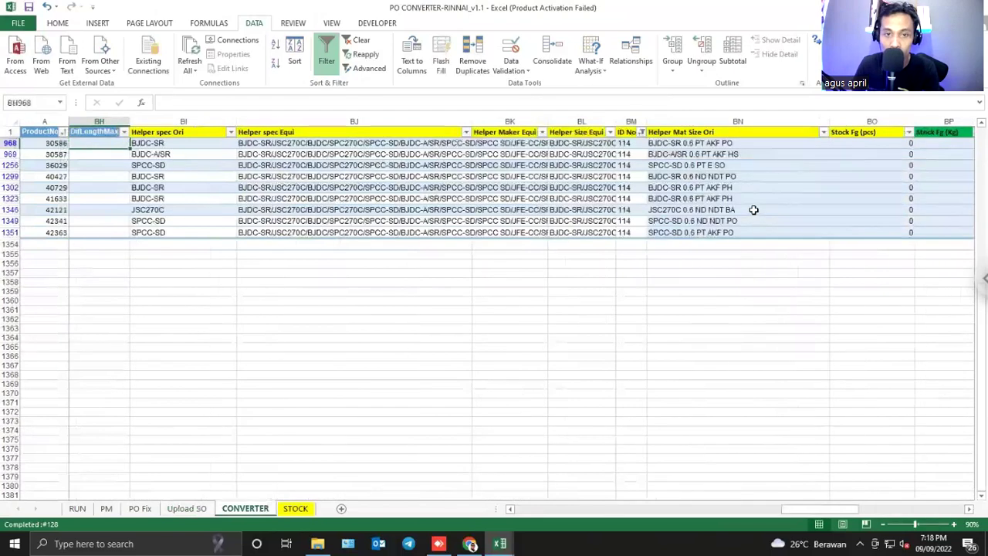
key(Right)
key(Right)
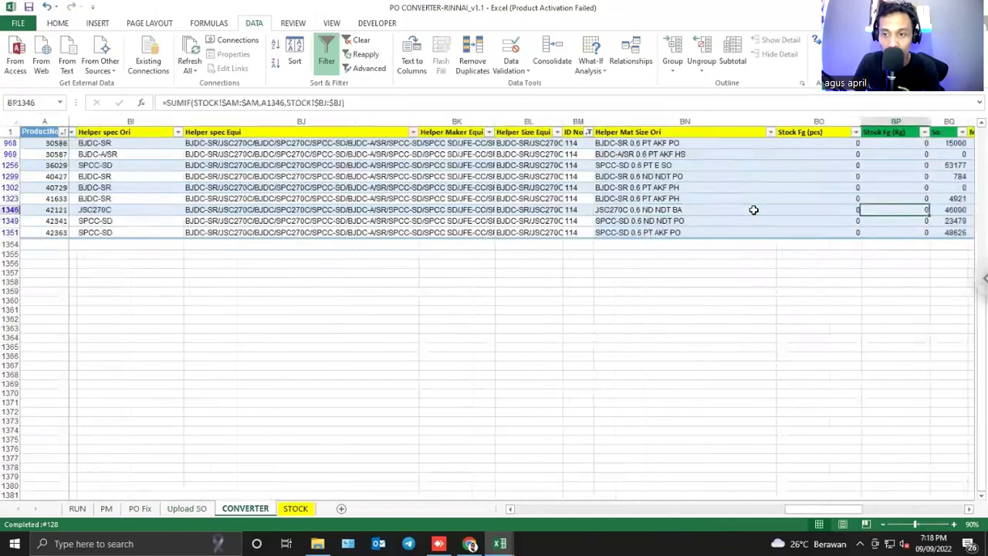
key(Right)
key(Right)
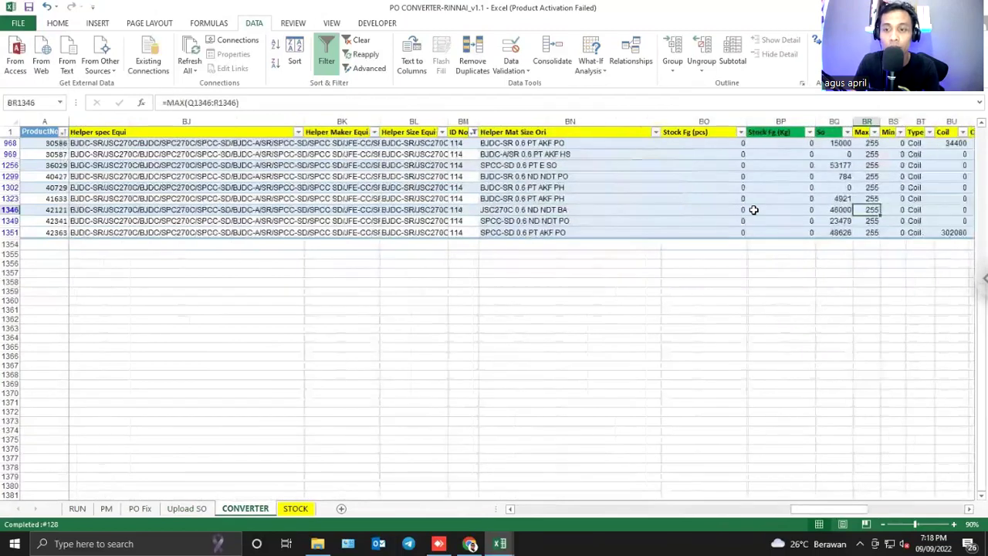
key(Right)
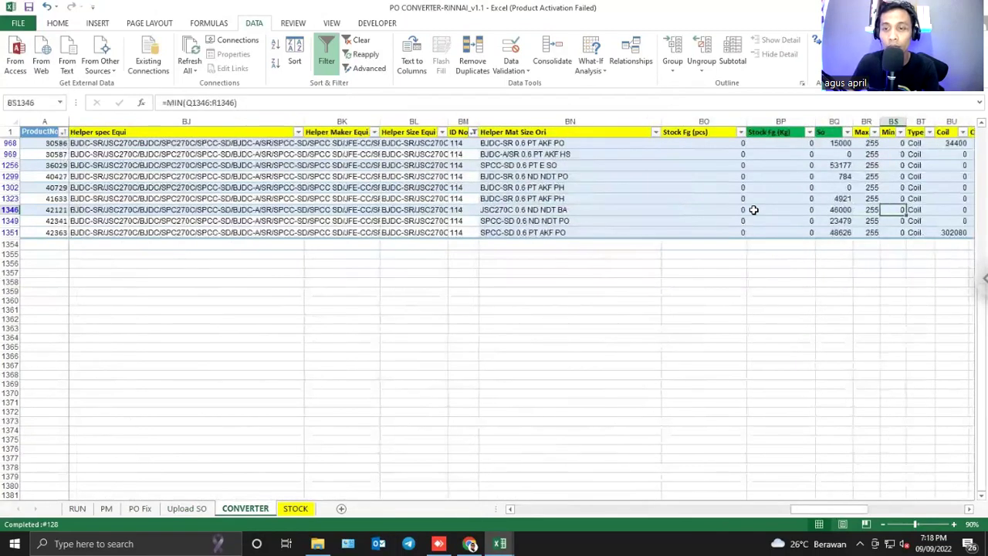
Check row 1346's Coil stock, Coil2, Sheet stock and Duplicate count formulas, then open the Helper Stock filter
key(Right)
key(Right)
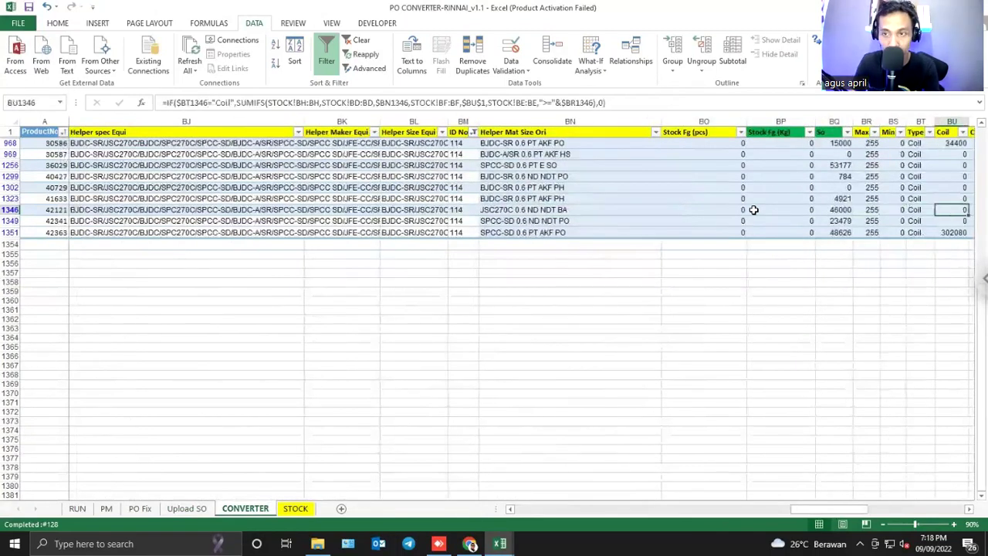
key(Right)
key(Right)
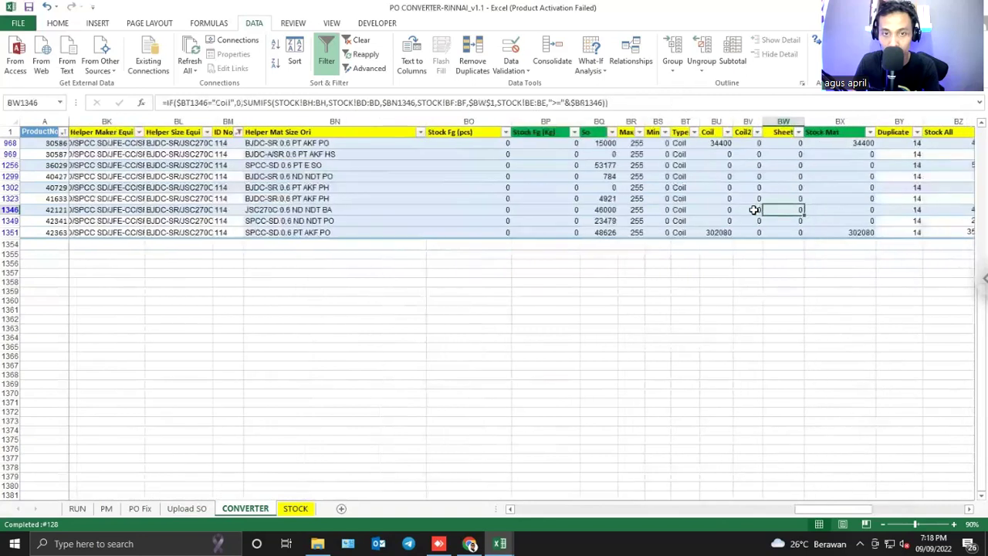
key(Right)
key(Right)
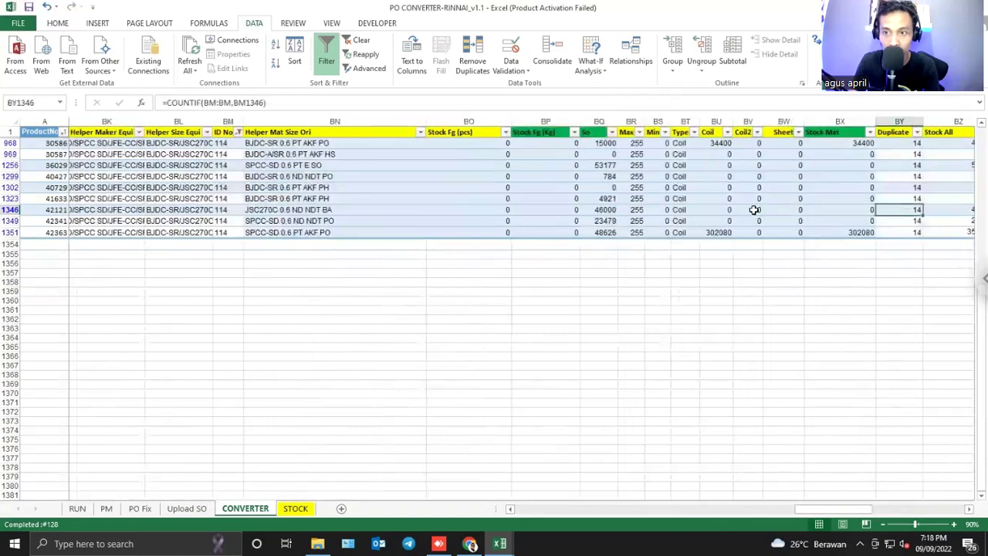
key(Right)
key(Right)
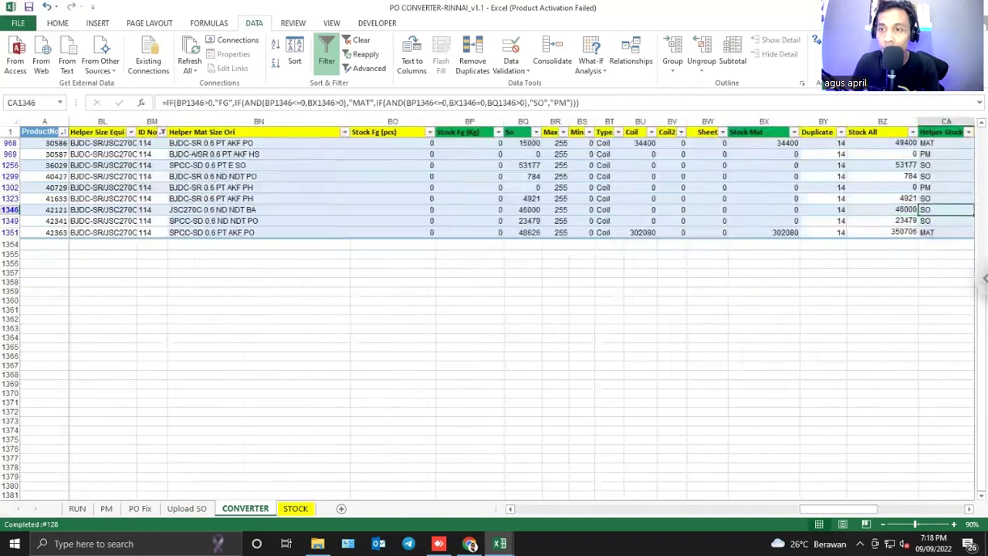
click(968, 132)
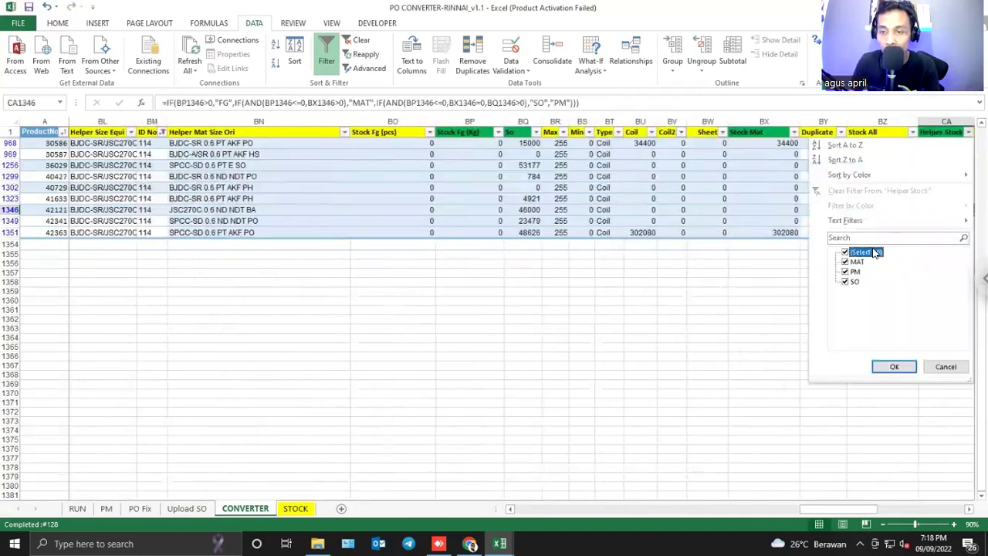
Filter the Helper Stock column to MAT only
click(862, 255)
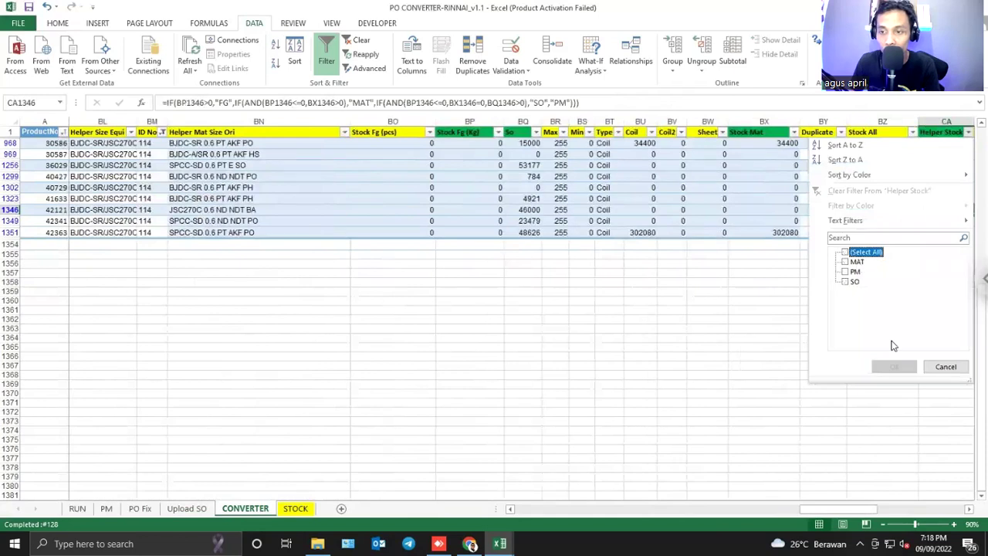
key(Down)
key(space)
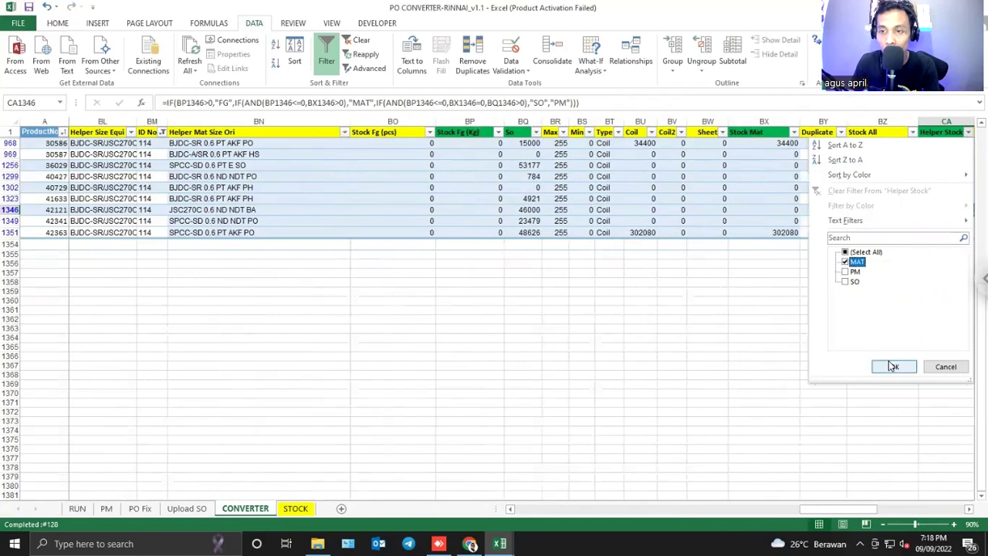
click(892, 365)
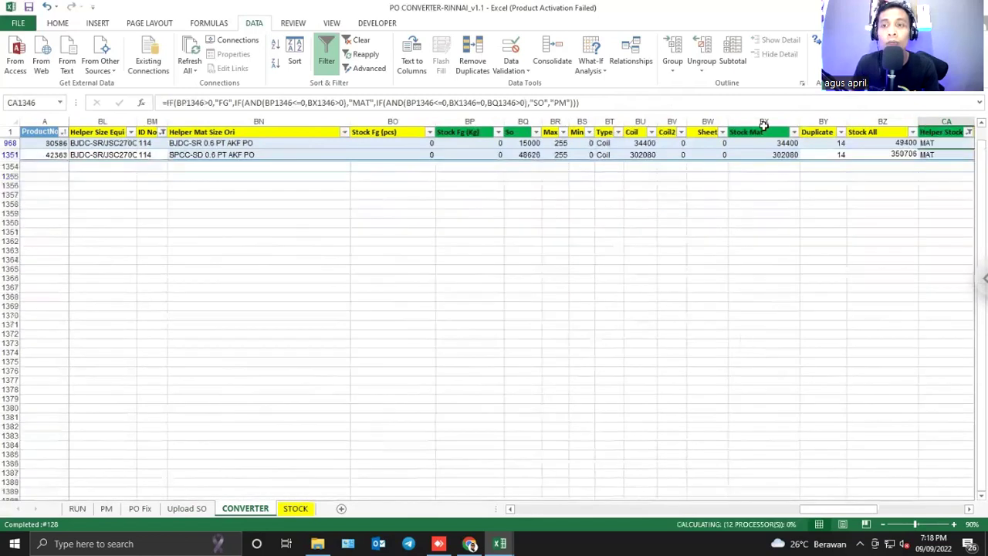
Inspect the Stock Mat and ID No lookup formulas, then copy row 968's material BJDC-SR 0.6 PT AKF PO
click(781, 143)
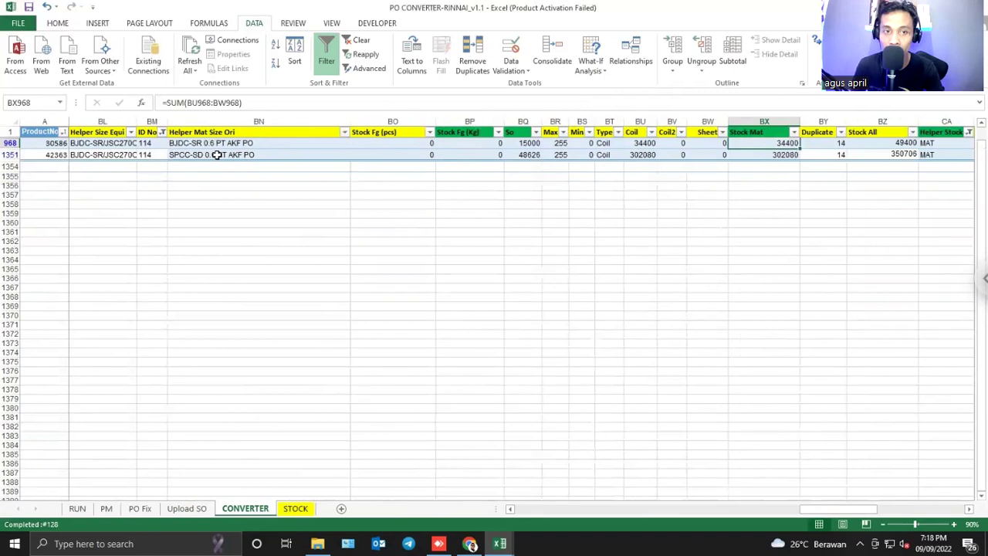
key(Left)
key(Left)
key(Left)
key(Left)
key(Left)
key(Left)
key(Left)
key(Left)
key(Left)
key(Left)
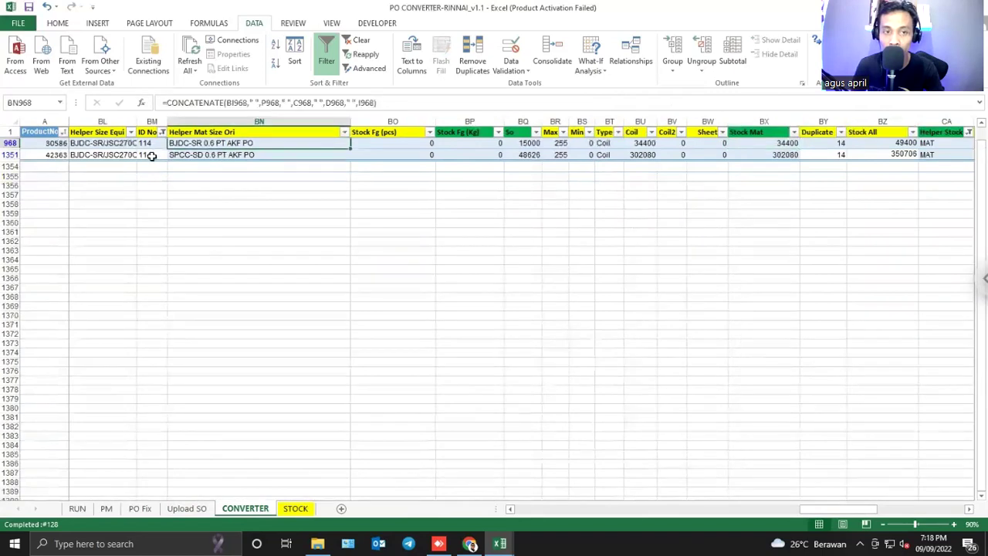
click(152, 155)
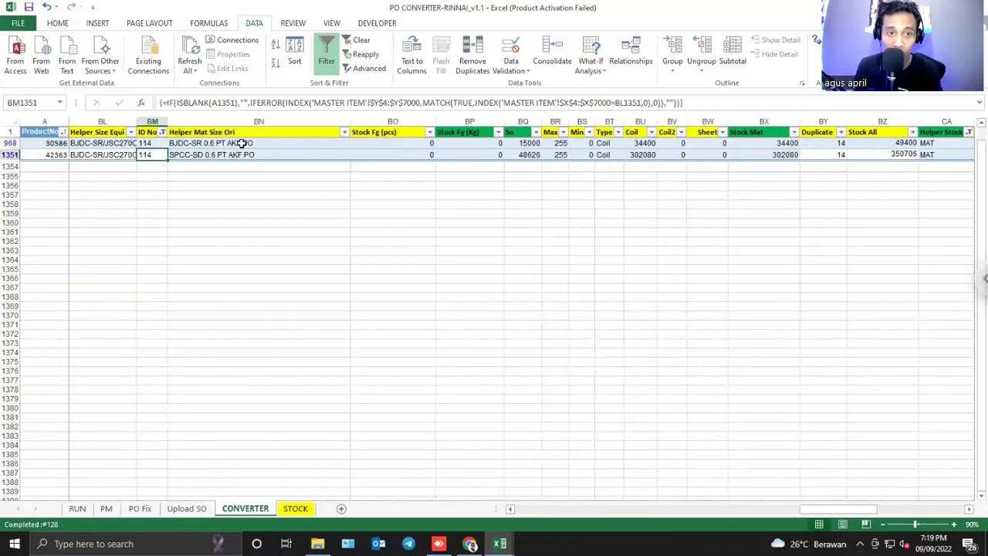
click(245, 155)
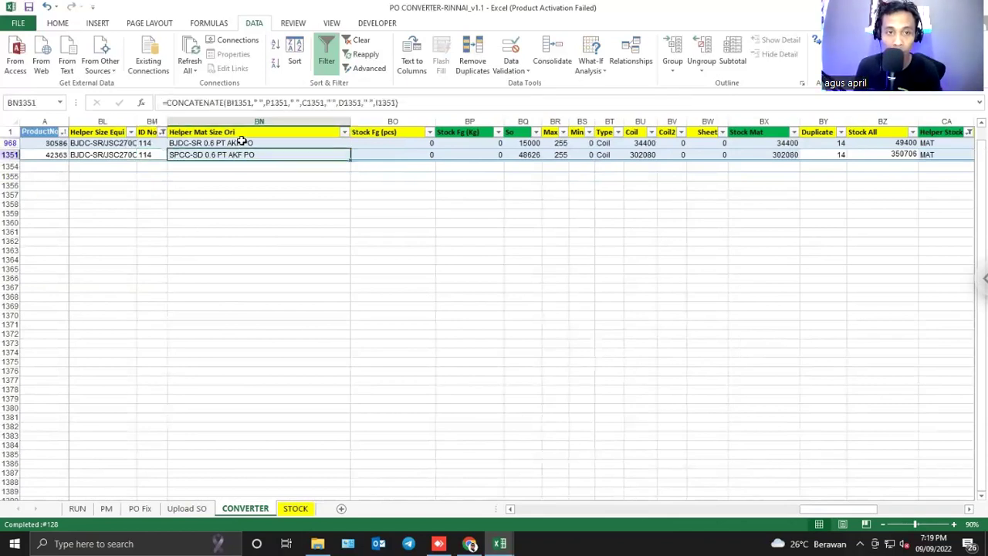
key(Up)
key(ctrl+c)
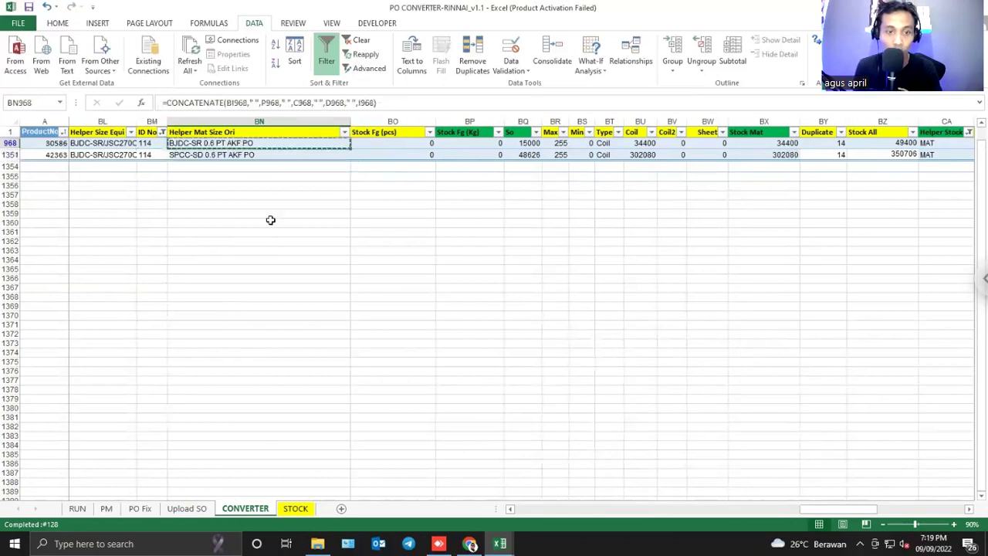
On STOCK, filter Helper Mat Size Ori to the pasted BJDC-SR 0.6 PT AKF PO
click(296, 508)
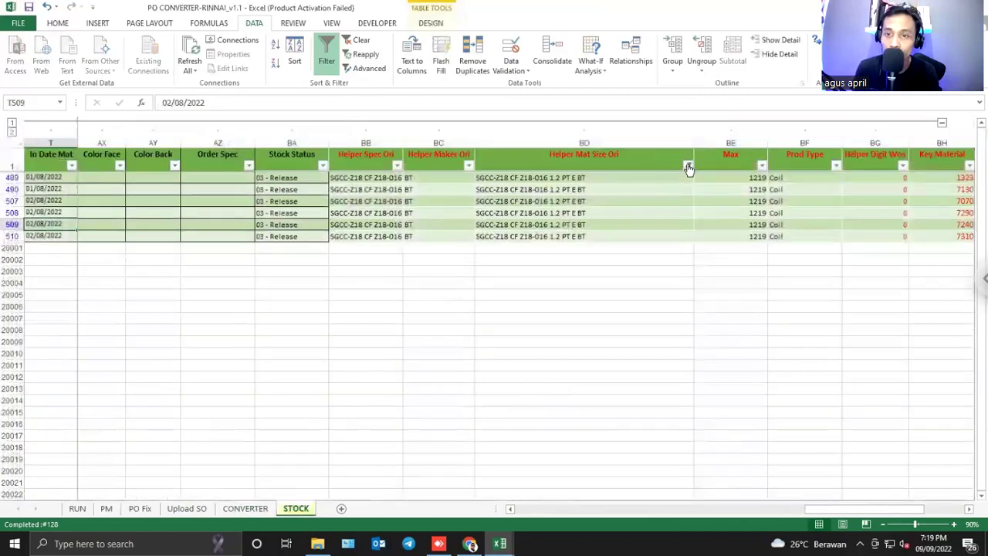
click(687, 166)
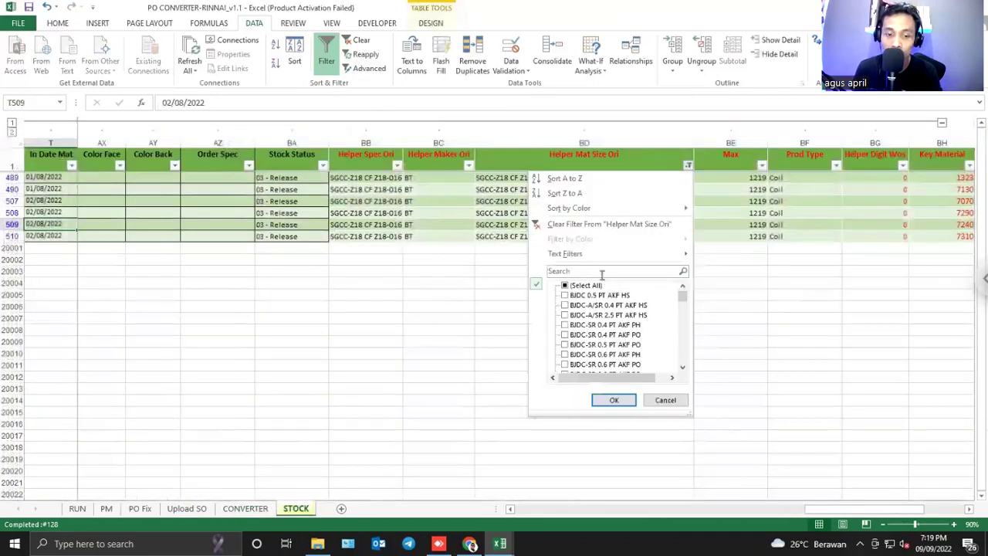
click(601, 272)
key(ctrl+v)
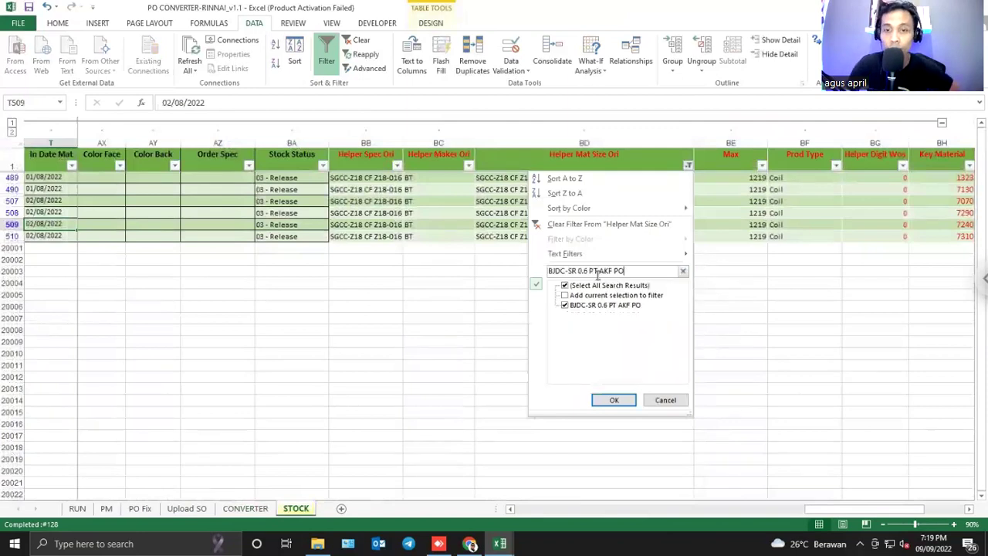
key(Return)
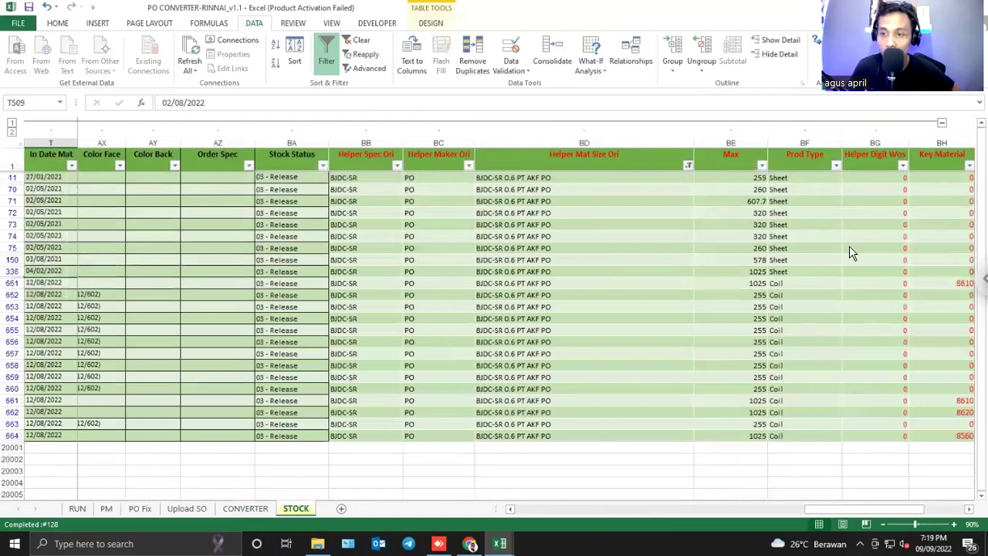
Check the Key Material values for rows 651 and 664 (total 34400), then return to CONVERTER
click(940, 284)
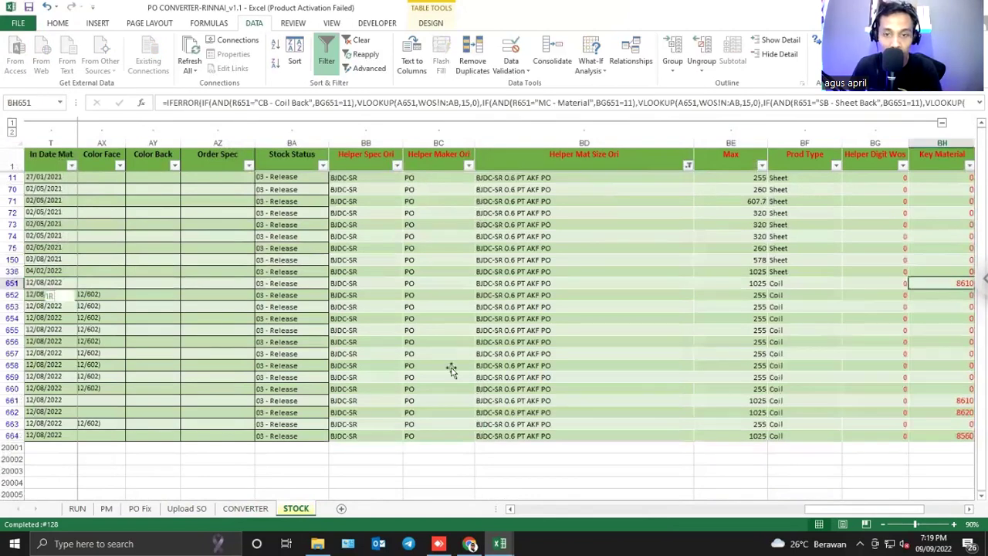
key(shift+space)
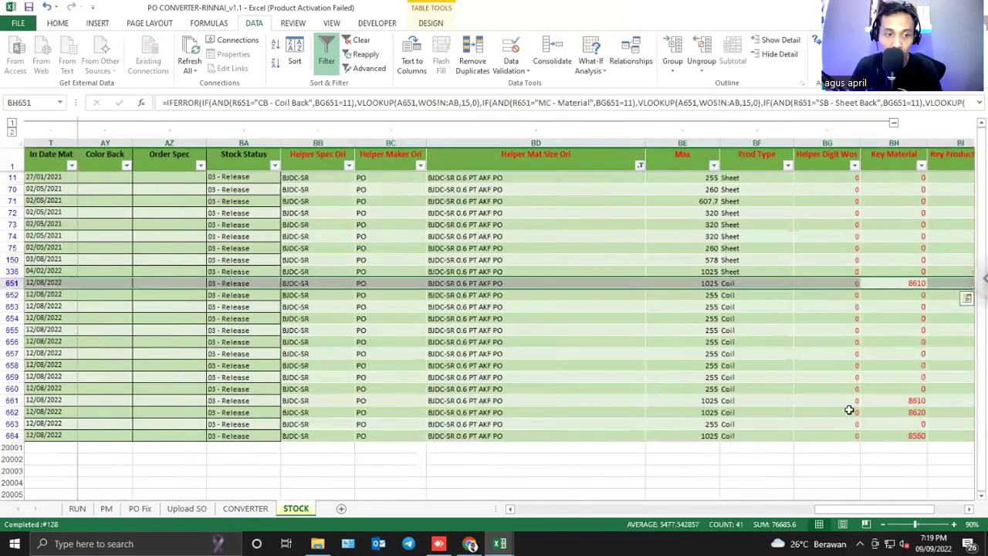
click(914, 437)
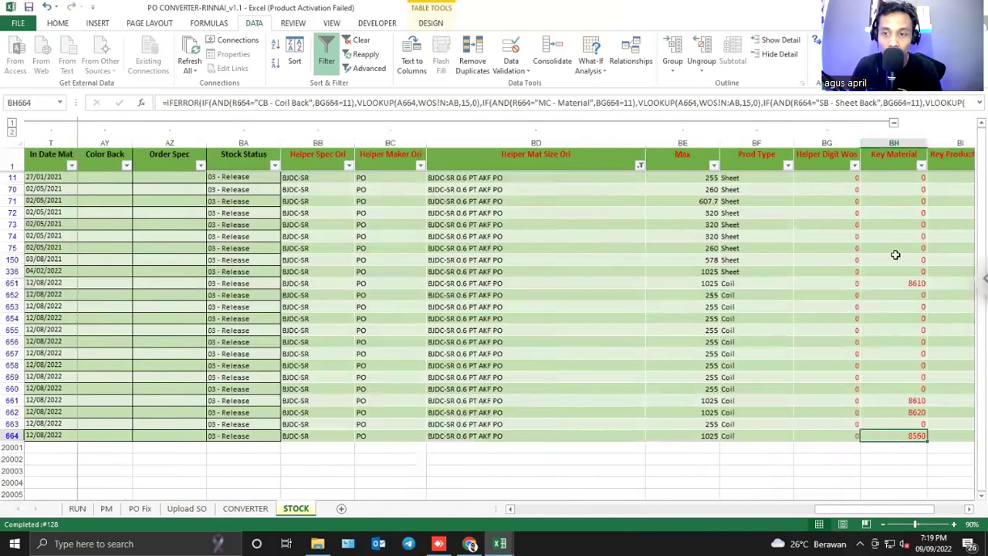
click(246, 509)
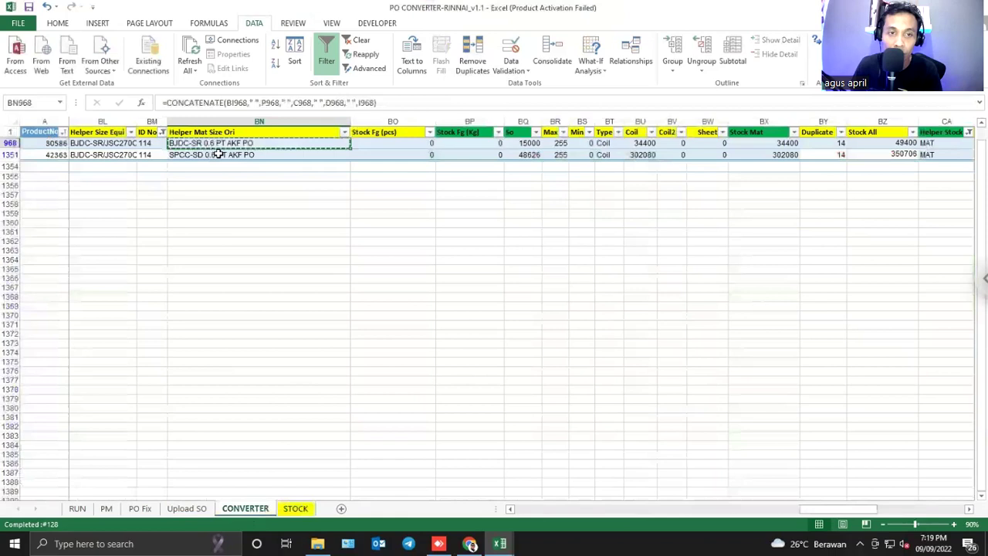
Copy row 1351's SPCC-SD 0.6 PT AKF PO and filter STOCK's Helper Mat Size Ori to it
click(219, 155)
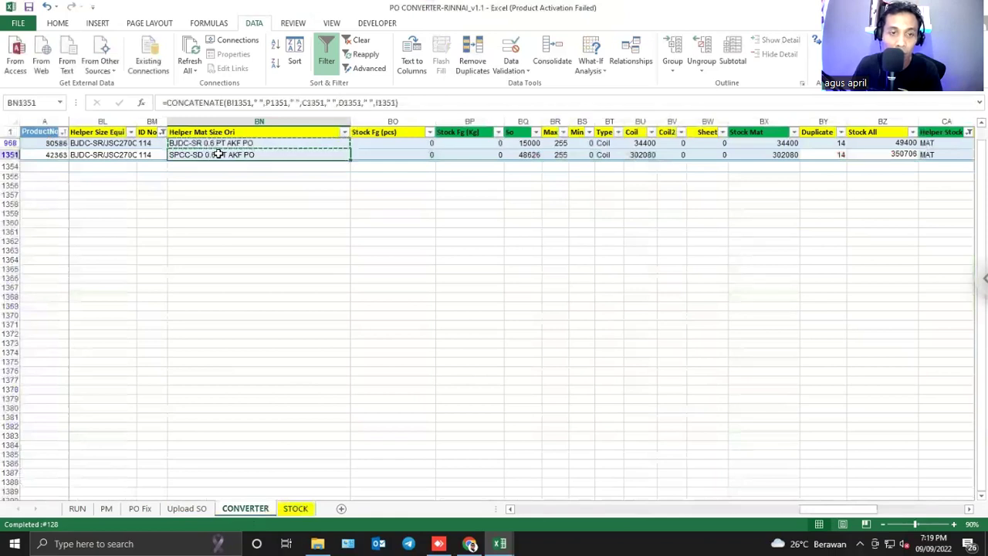
key(ctrl+c)
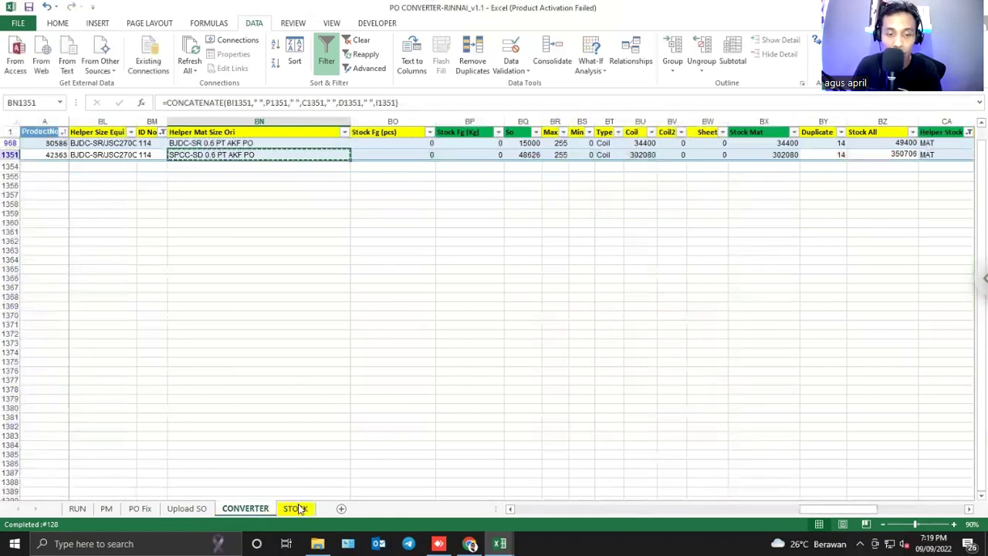
click(296, 509)
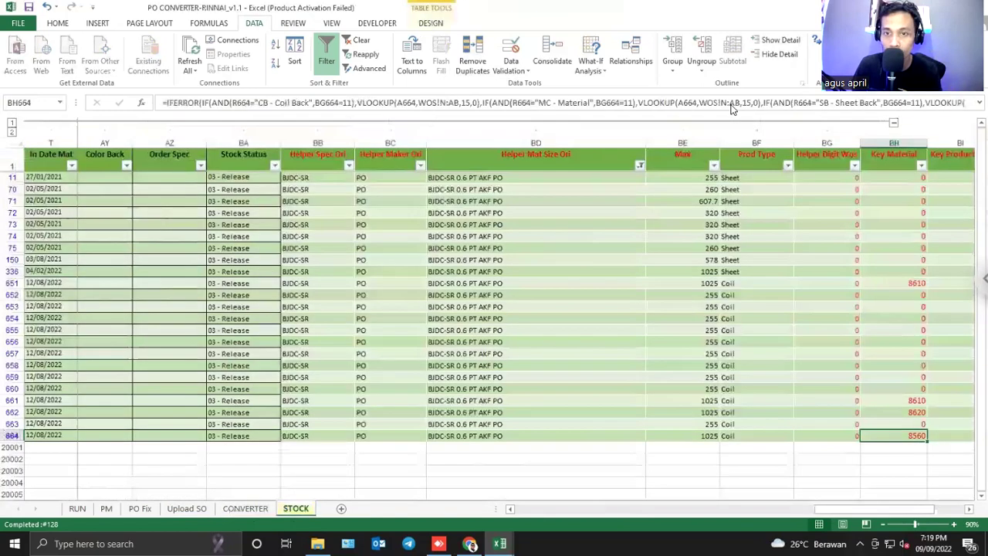
click(640, 165)
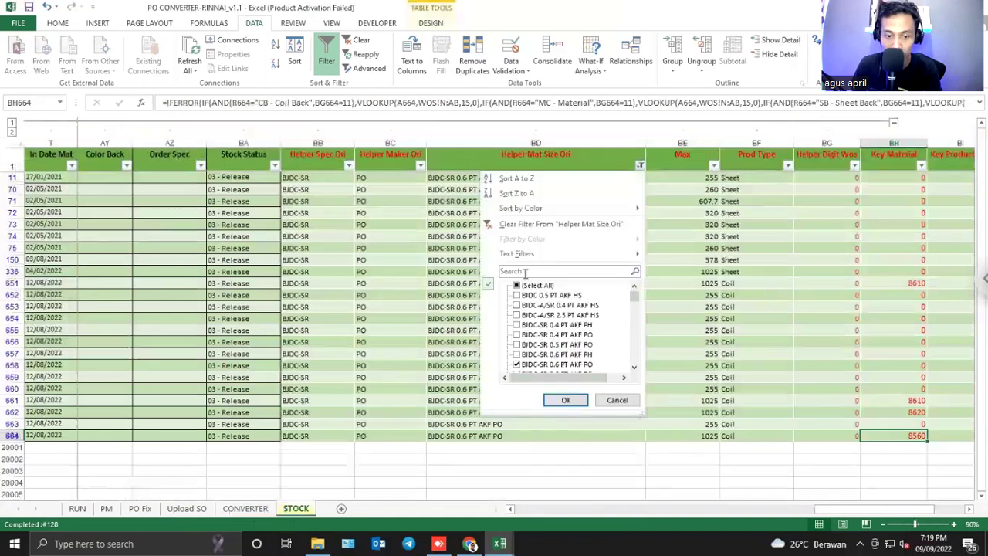
click(525, 272)
key(ctrl+v)
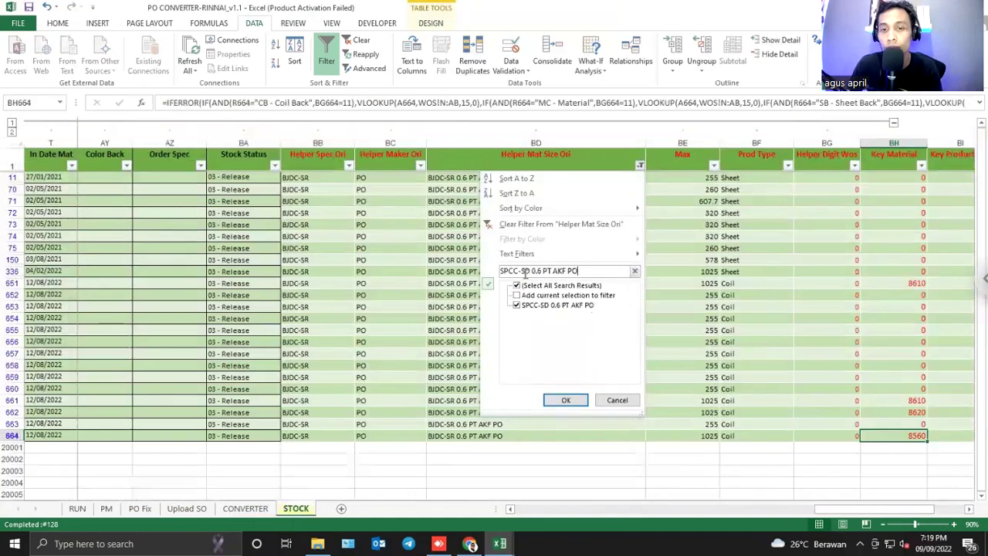
key(Return)
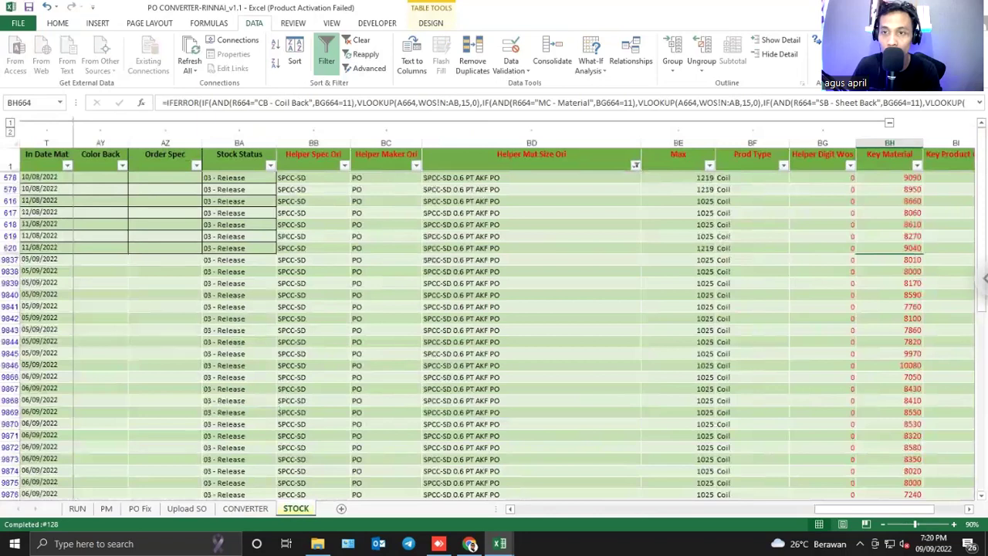
Look over the Key Material and In Date Mat filters unchanged, checking September dates and row 9843's maker
click(916, 165)
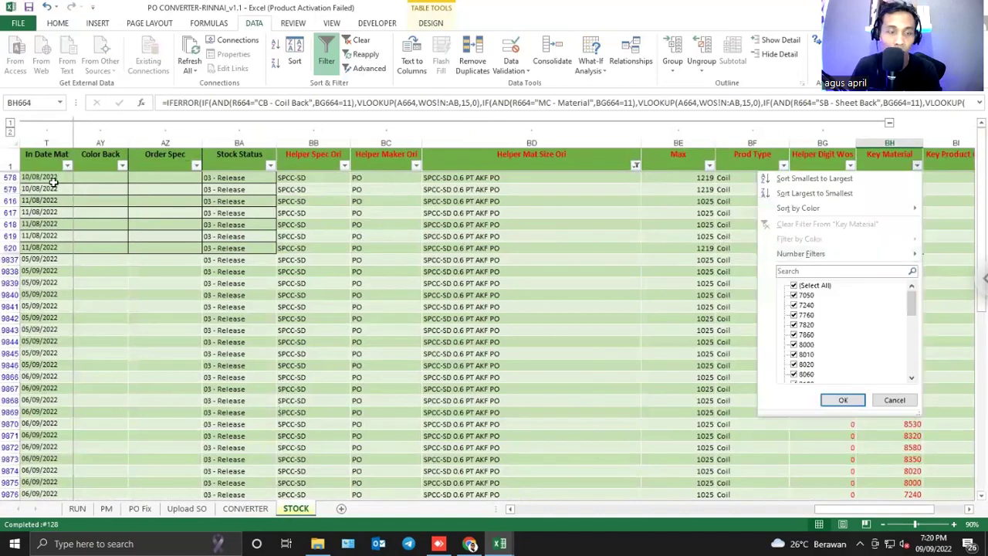
key(Escape)
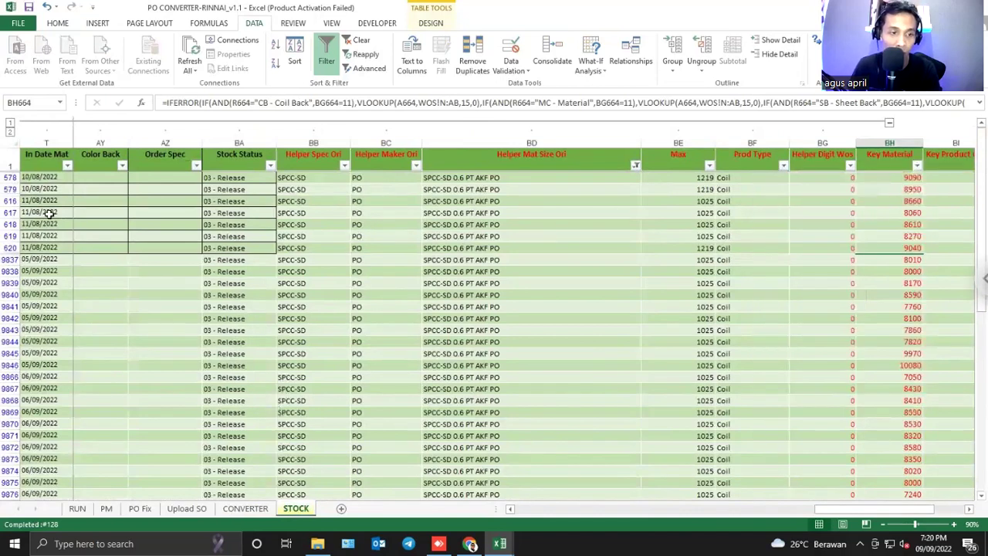
click(48, 274)
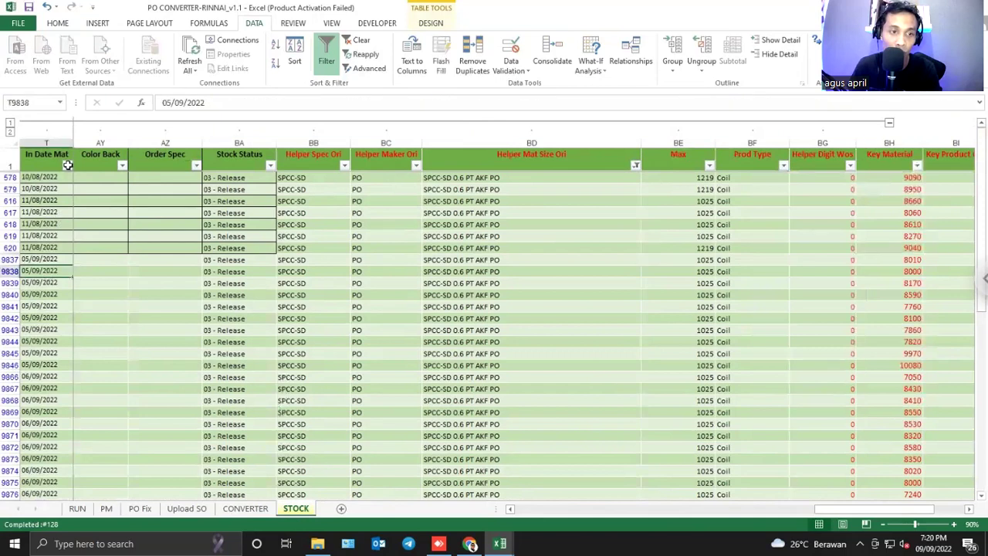
click(67, 166)
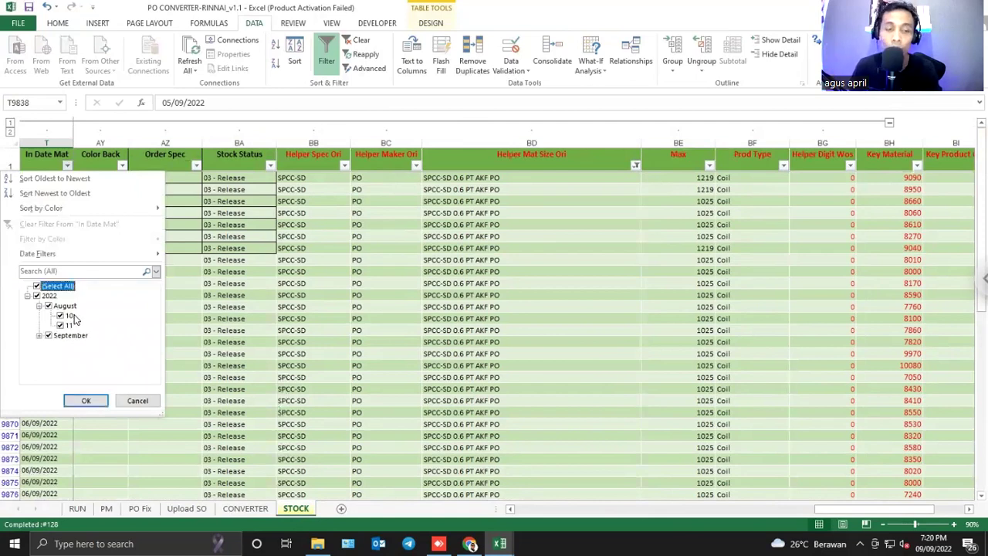
click(363, 318)
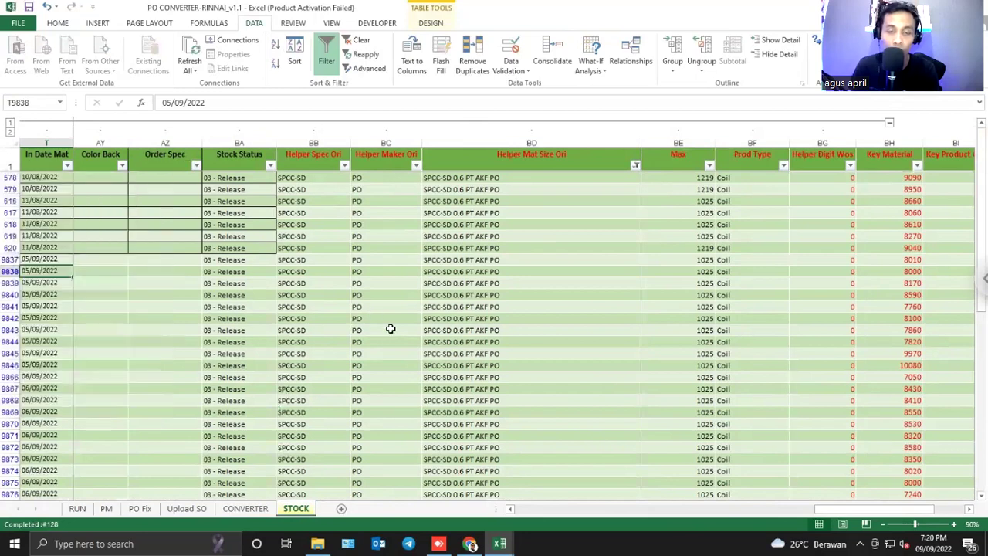
click(391, 329)
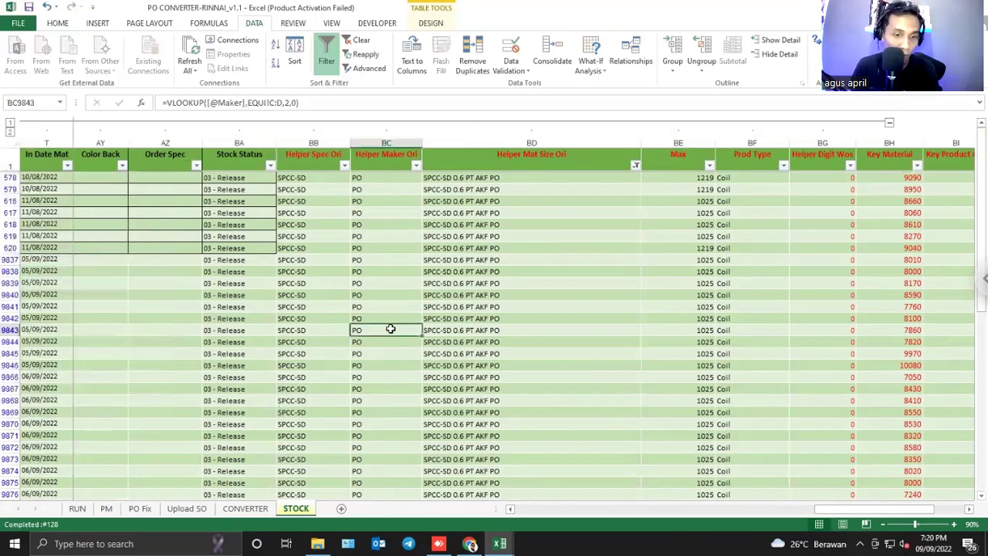
On Upload SO, filter ID No to 100 only, leaving the PM No 41443 SGCC-Z18 line
click(187, 509)
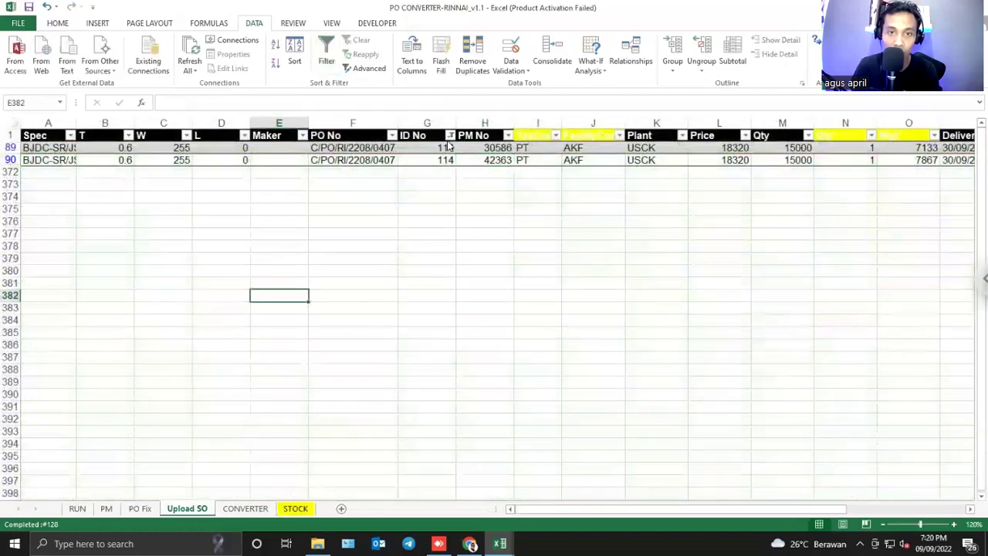
click(451, 137)
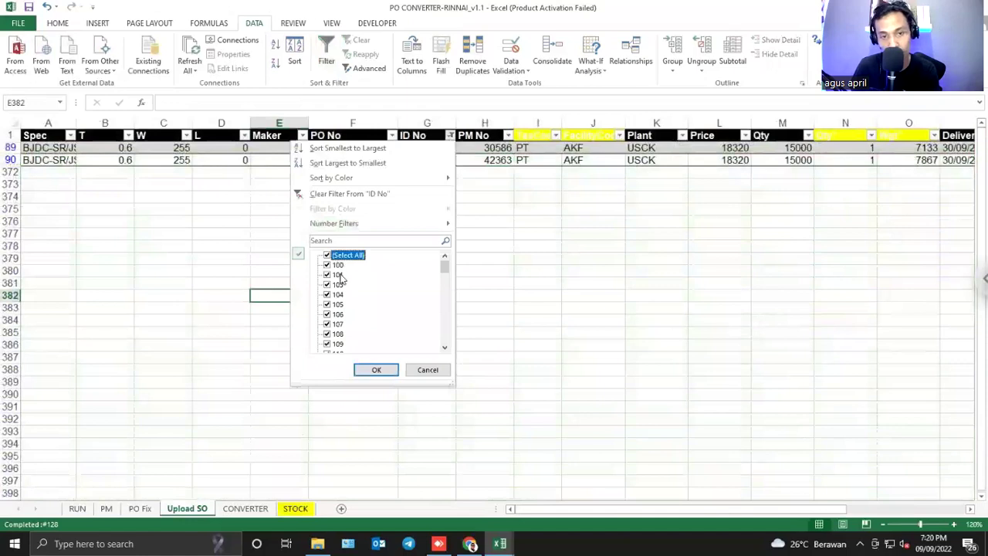
click(344, 259)
key(Down)
key(space)
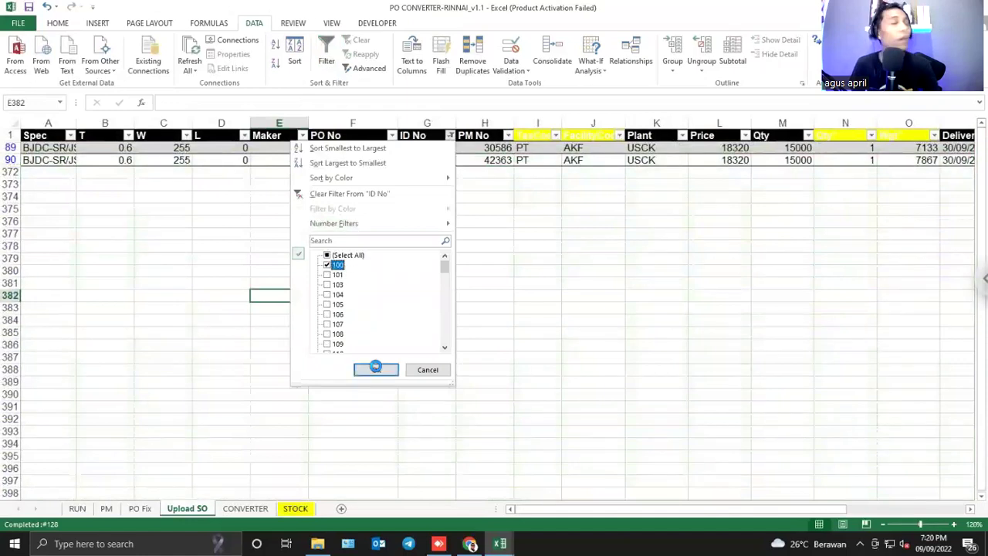
click(375, 369)
click(465, 265)
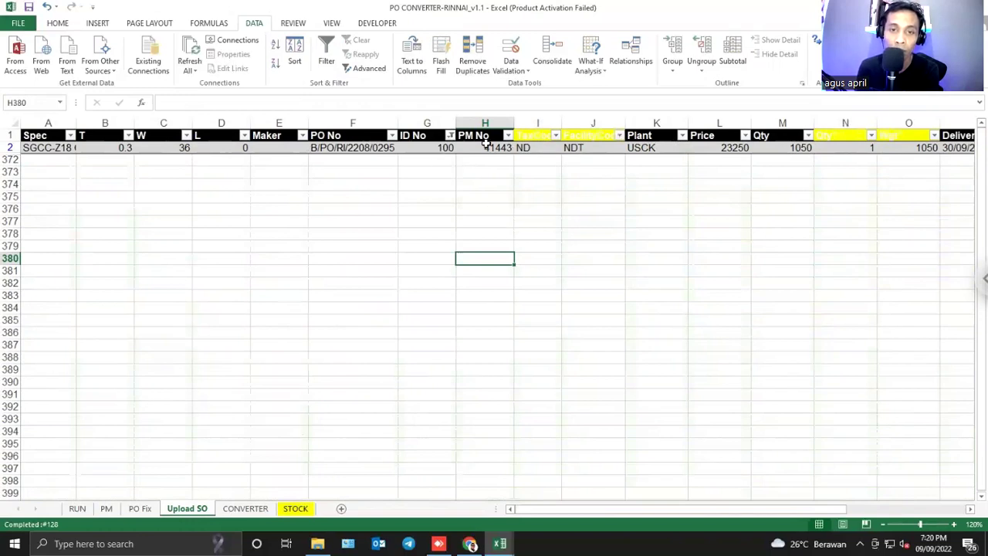
Filter the CONVERTER sheet's ID No column to show only ID 100
click(235, 509)
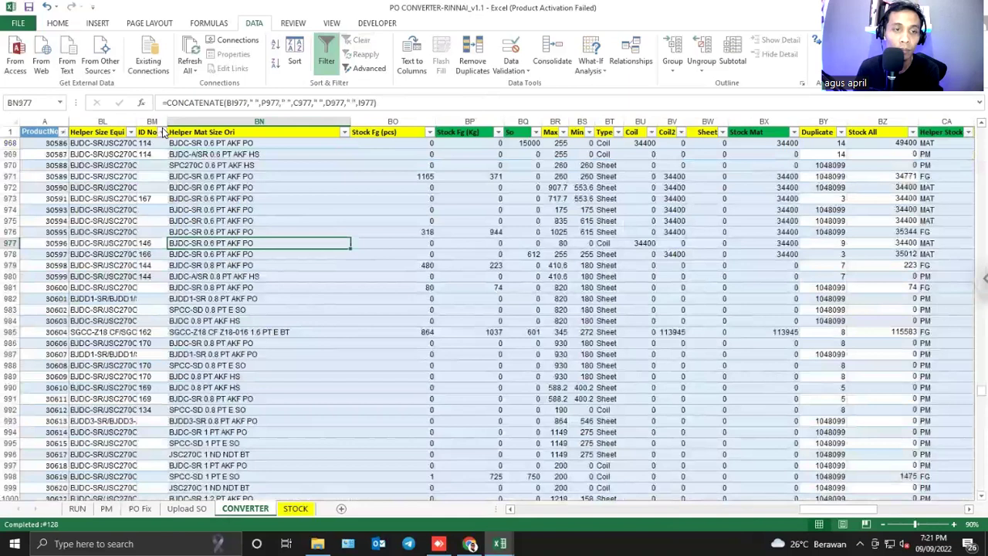
click(161, 132)
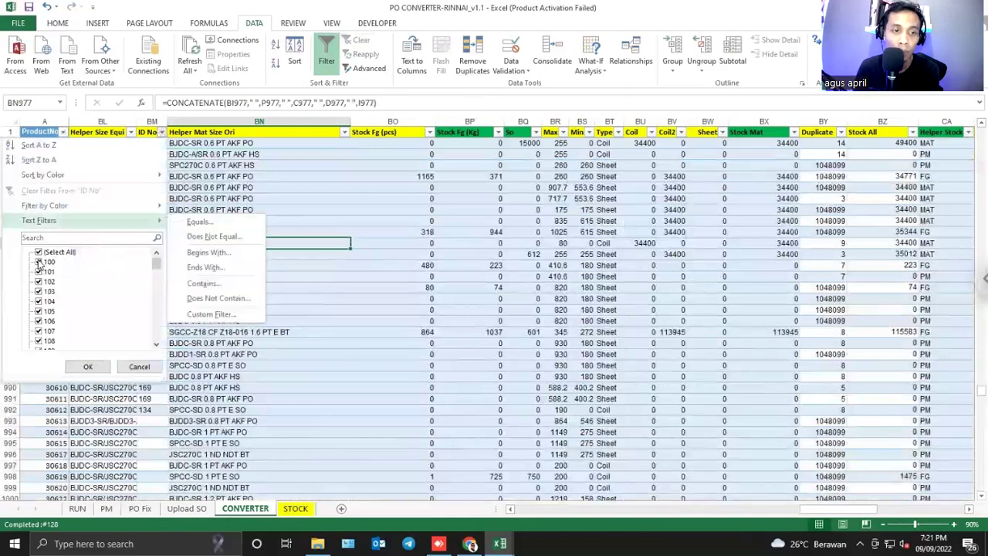
click(39, 252)
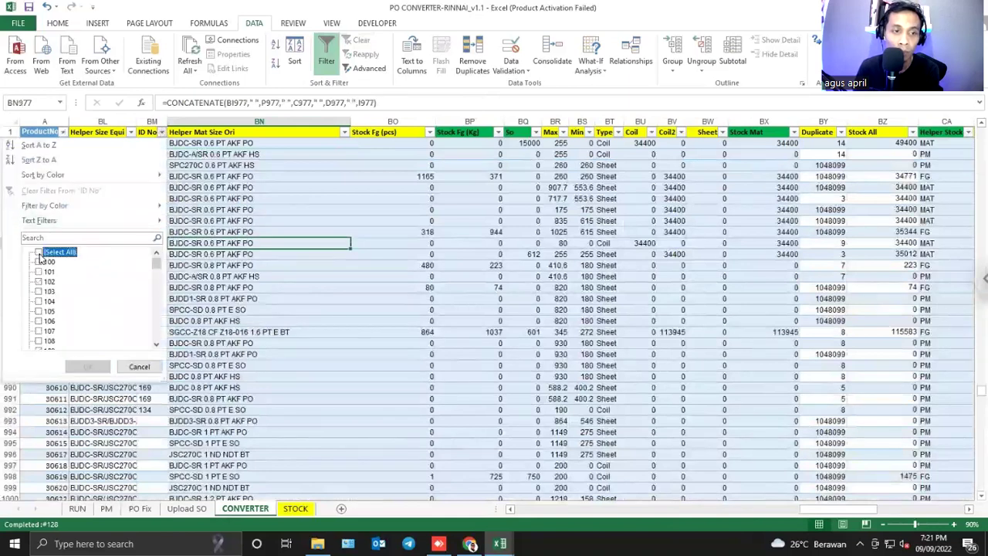
click(39, 263)
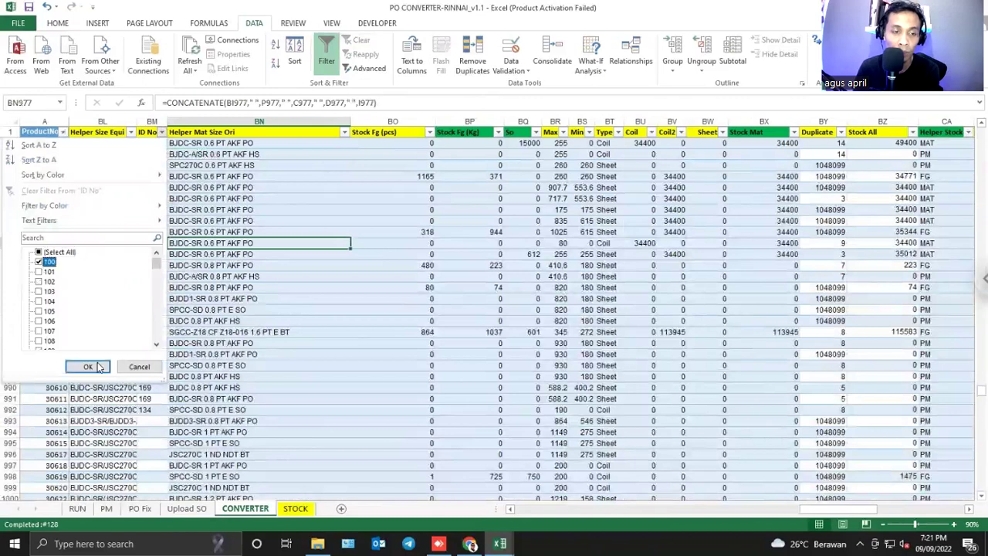
click(91, 367)
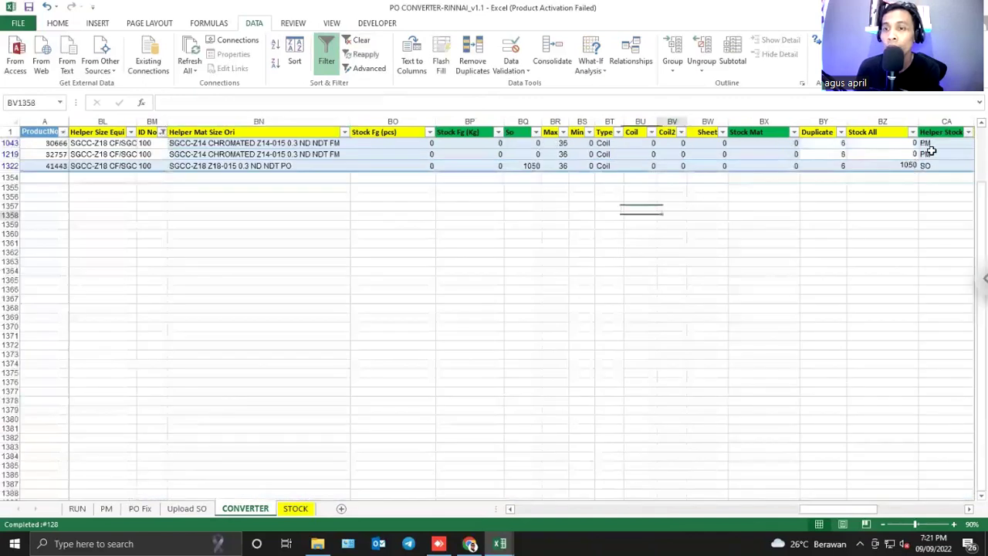
Check the stock status of product 41443 (marked SO, 1050) and select its row
click(671, 216)
key(ctrl+End)
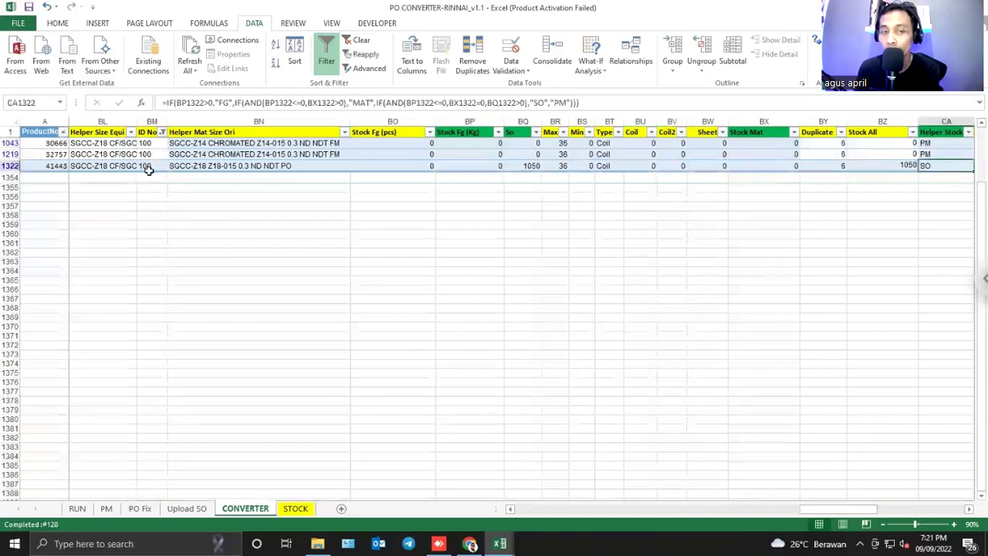
click(10, 165)
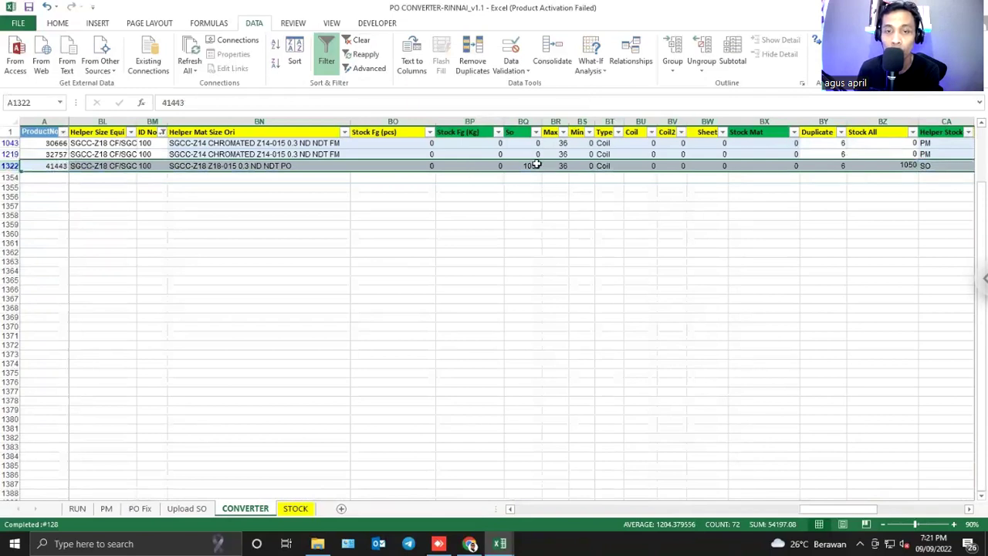
click(159, 330)
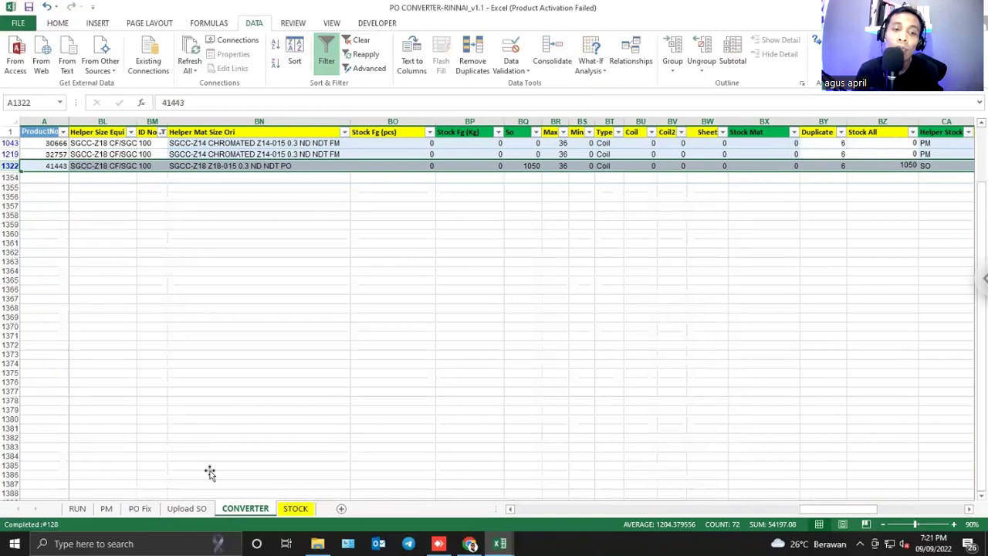
Filter Upload SO by ID No 126, leaving three SGCC-Z18 lines for 41007 and 30471
click(185, 510)
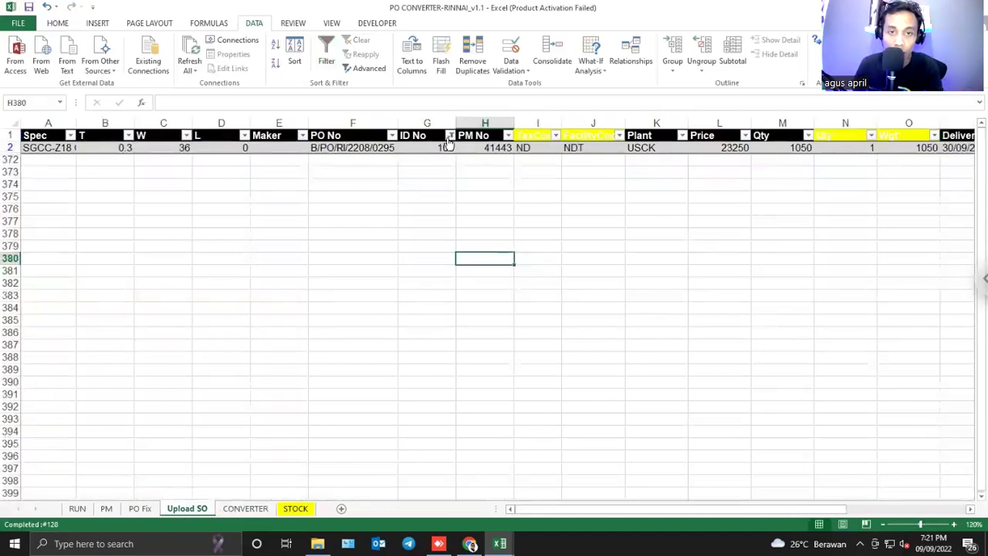
click(450, 137)
mouse_move(360, 224)
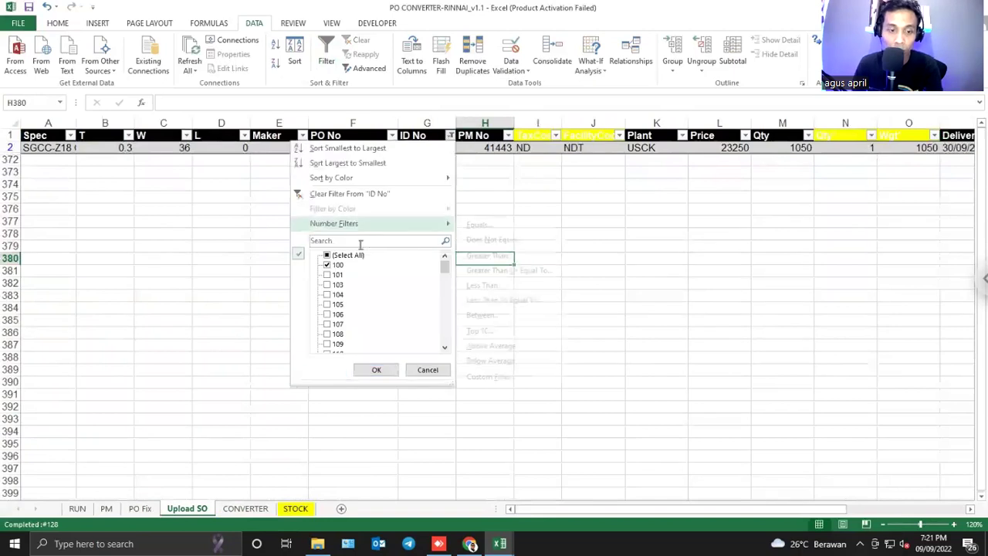
click(360, 243)
text(126)
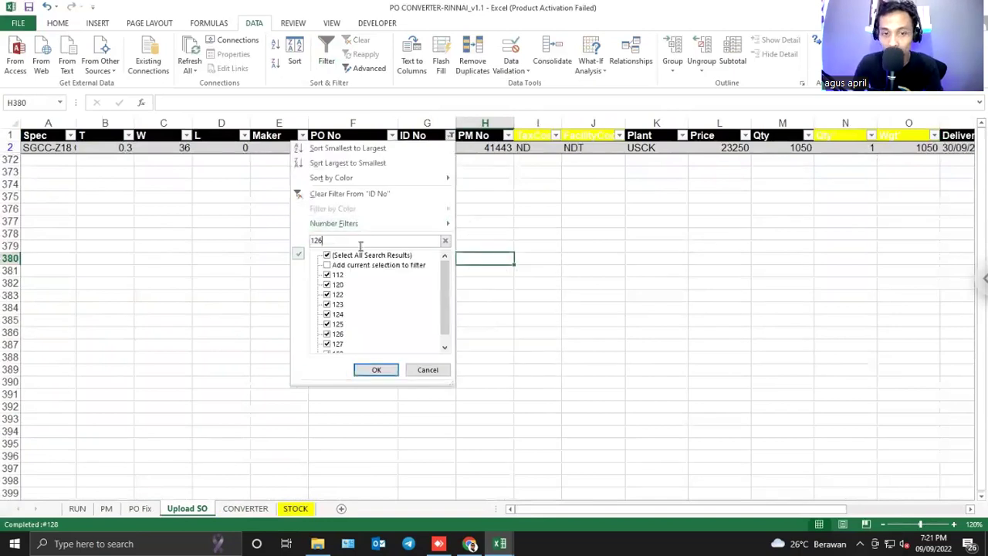
key(Return)
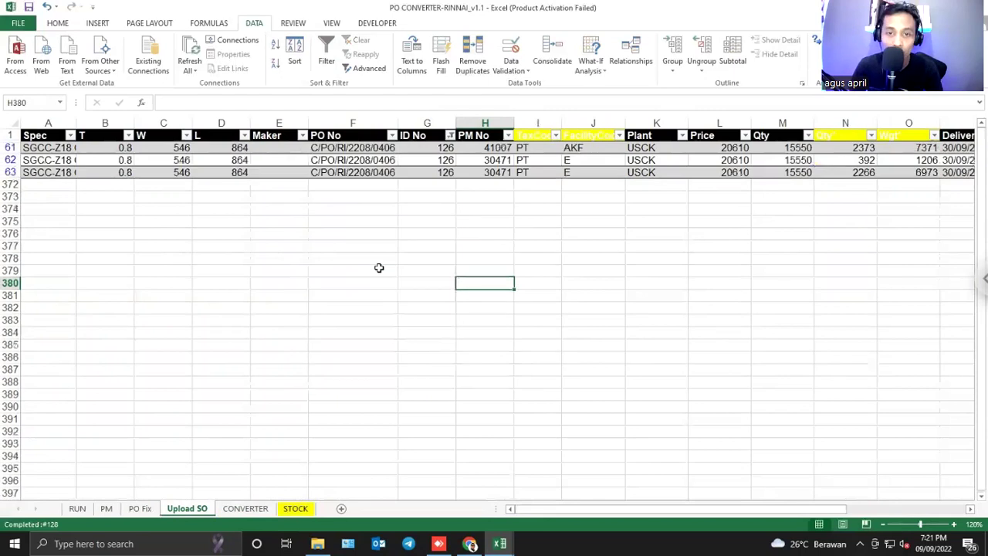
key(Up)
key(Left)
key(Left)
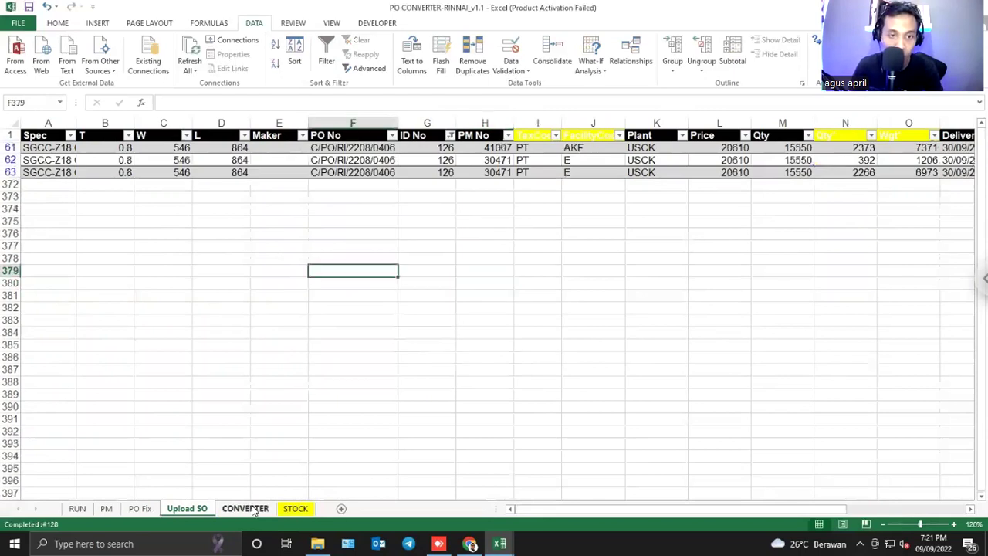
Filter the CONVERTER sheet's ID No column to 126, showing nine products
click(246, 509)
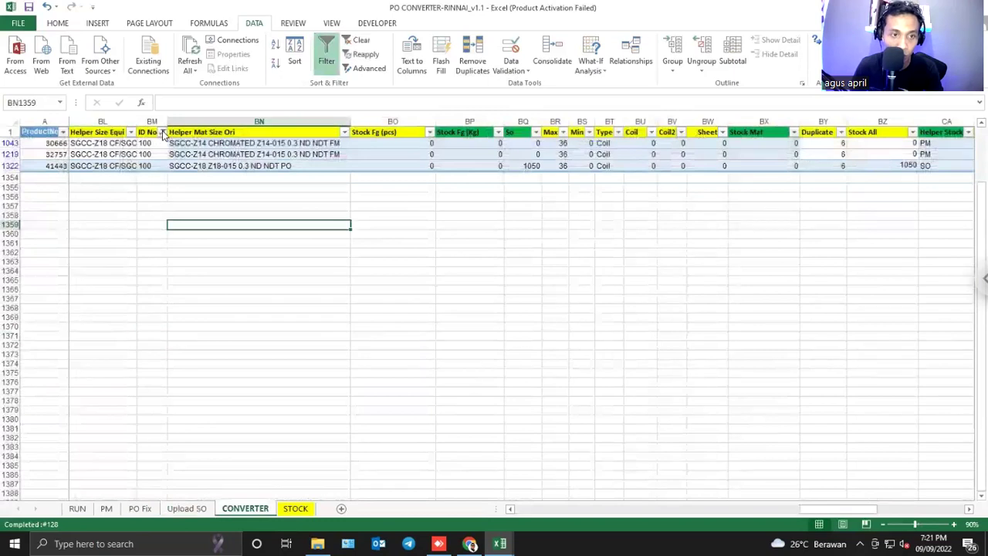
click(67, 244)
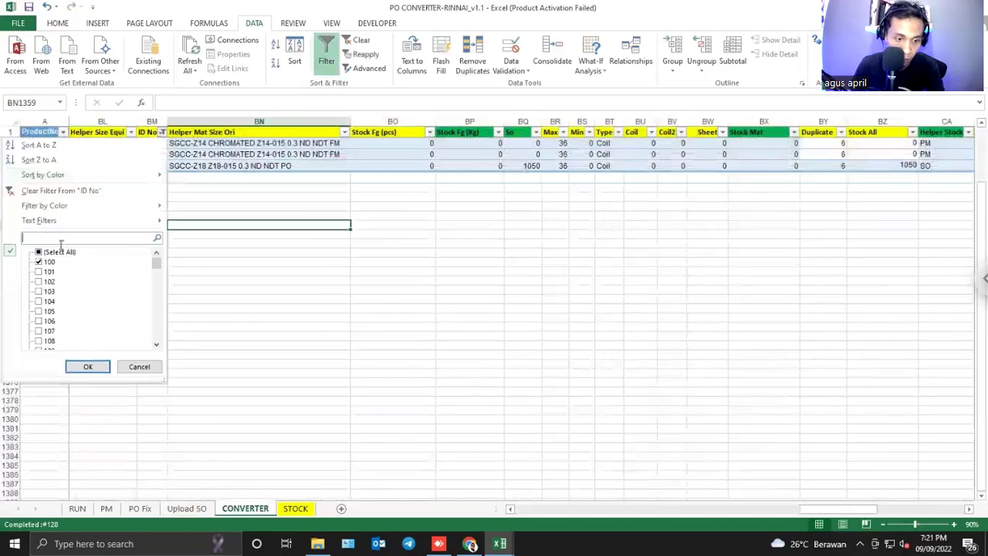
text(126)
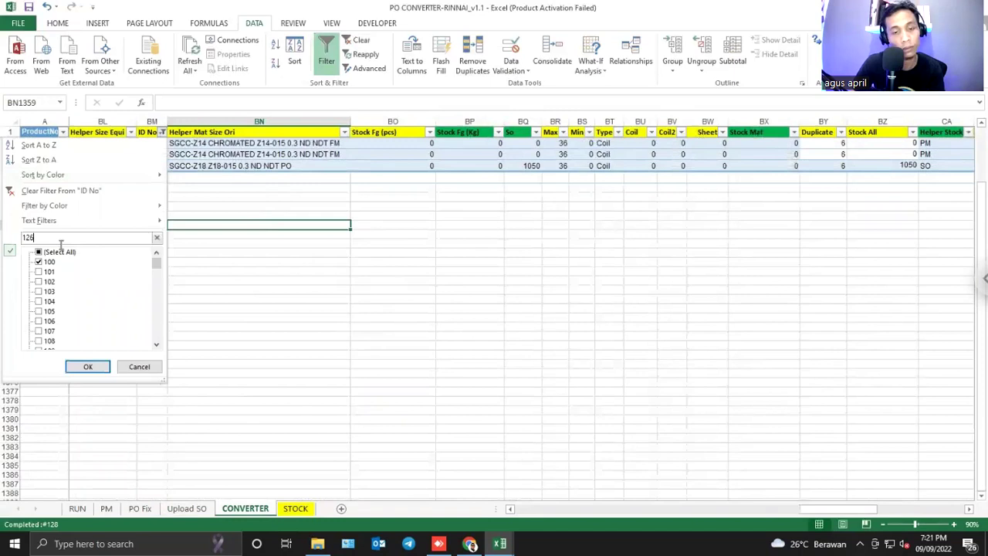
key(Return)
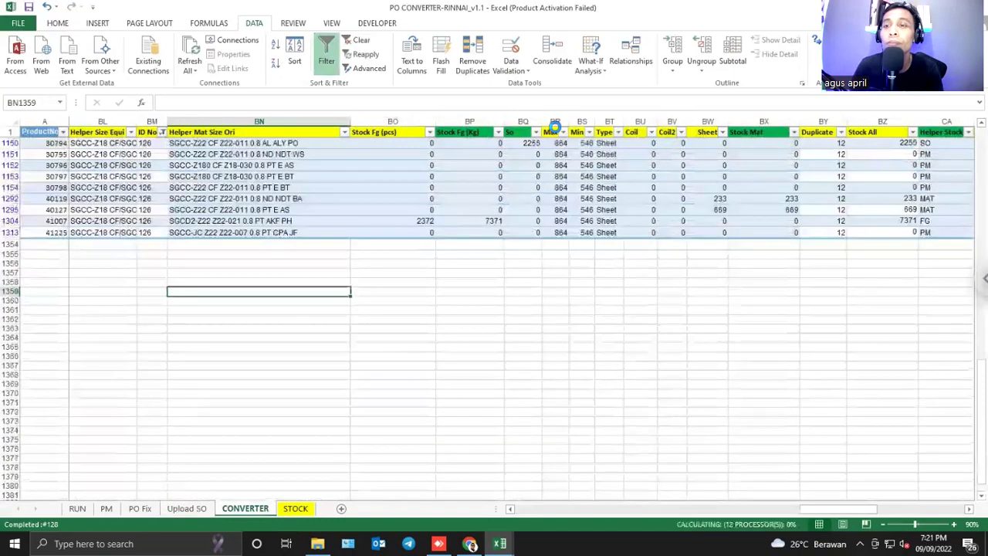
Check row 1292's Coil/Sheet formula and row 1304's stock status, then select product 41007's row
click(609, 198)
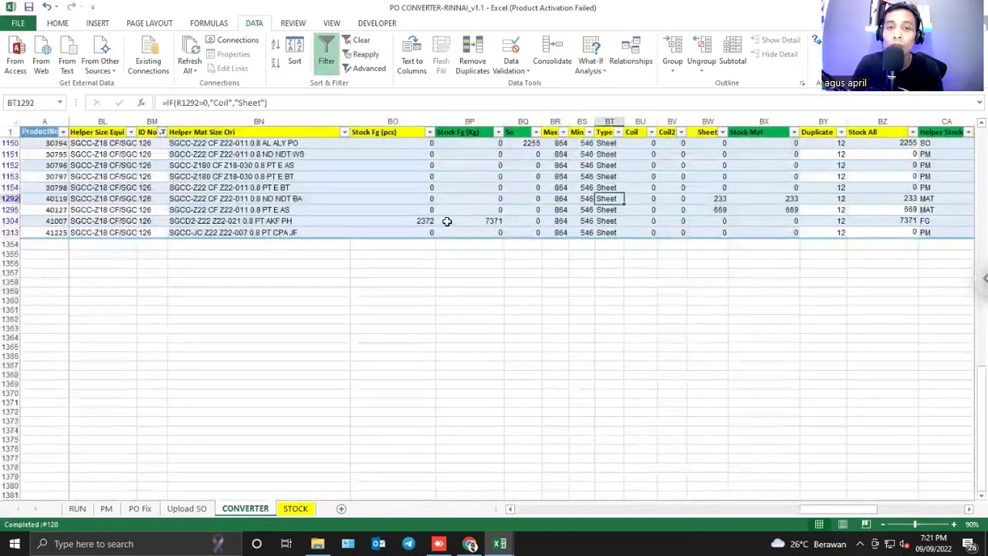
click(939, 220)
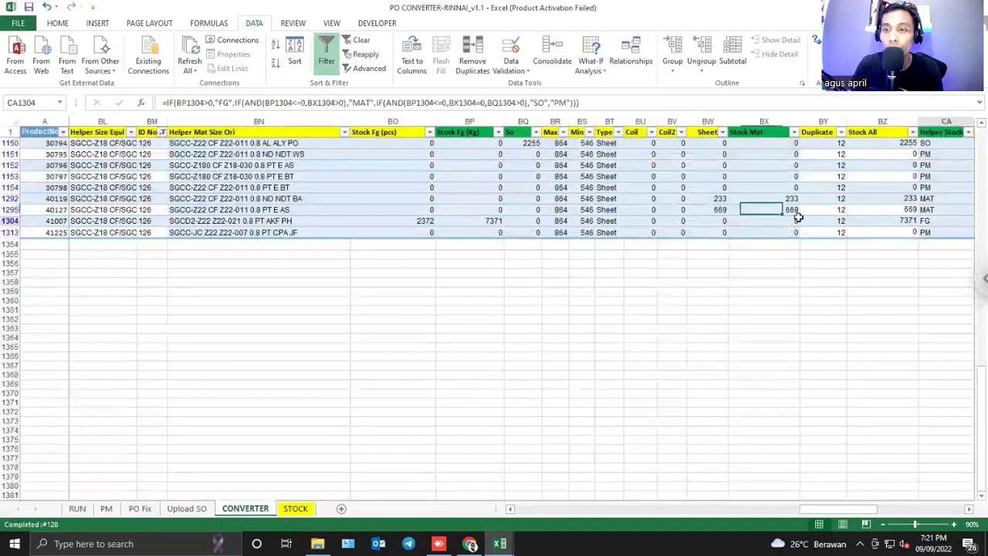
click(10, 220)
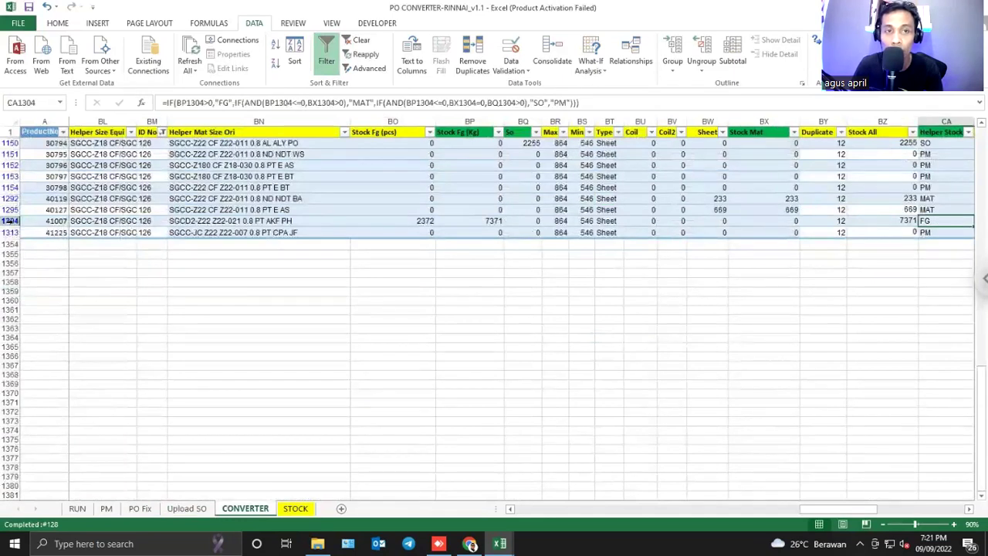
Fill row 1304 for product 41007 yellow, then verify its Stock Mat and Type values
click(58, 22)
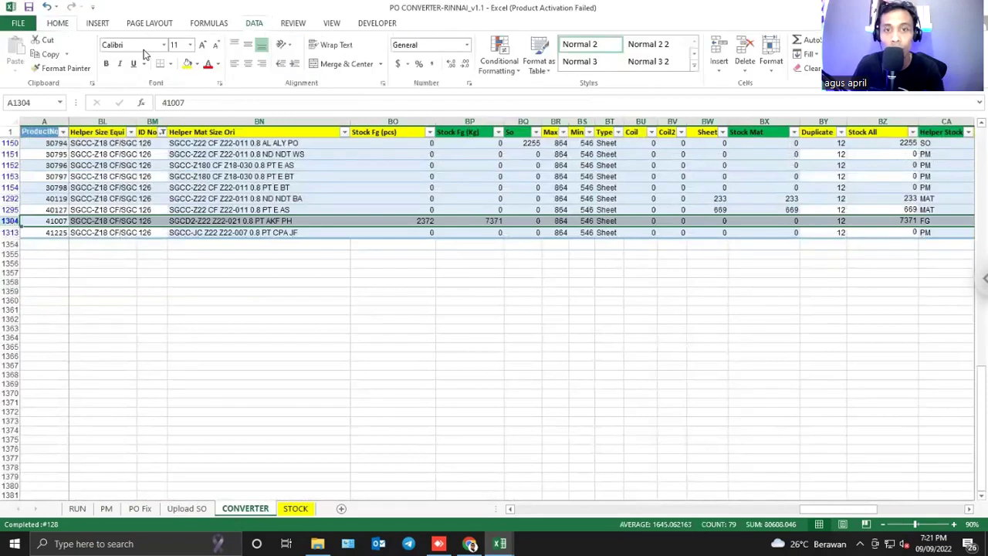
click(187, 63)
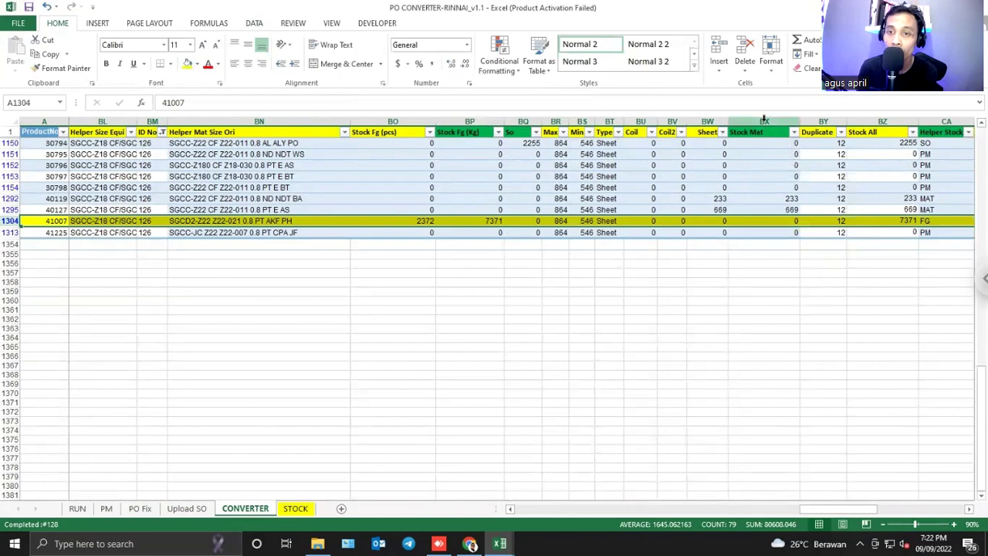
click(789, 214)
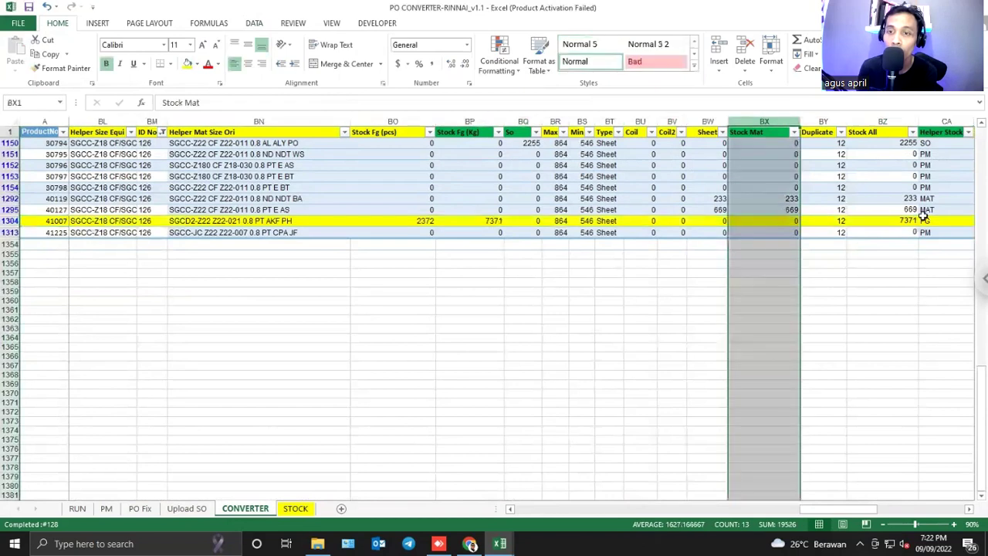
click(623, 222)
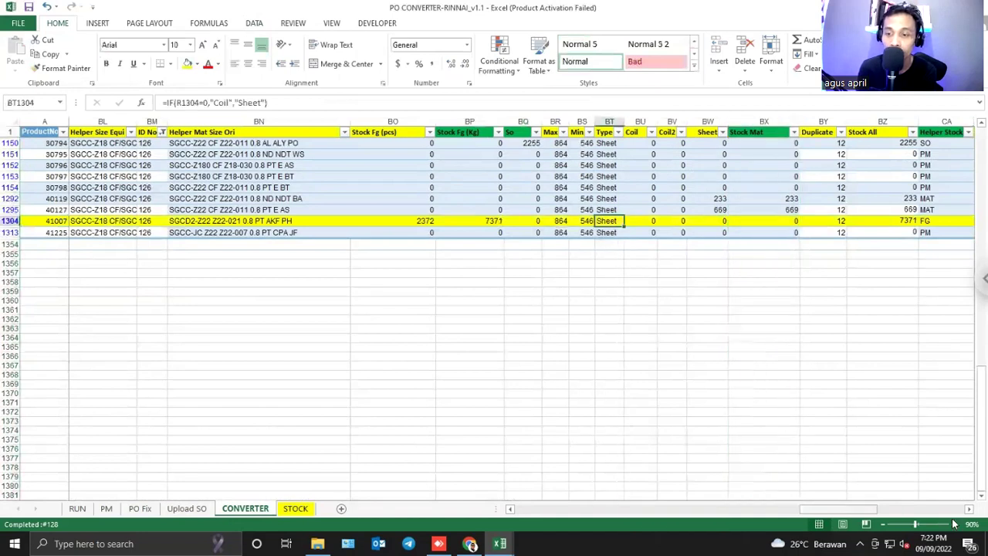
drag(819, 512, 907, 509)
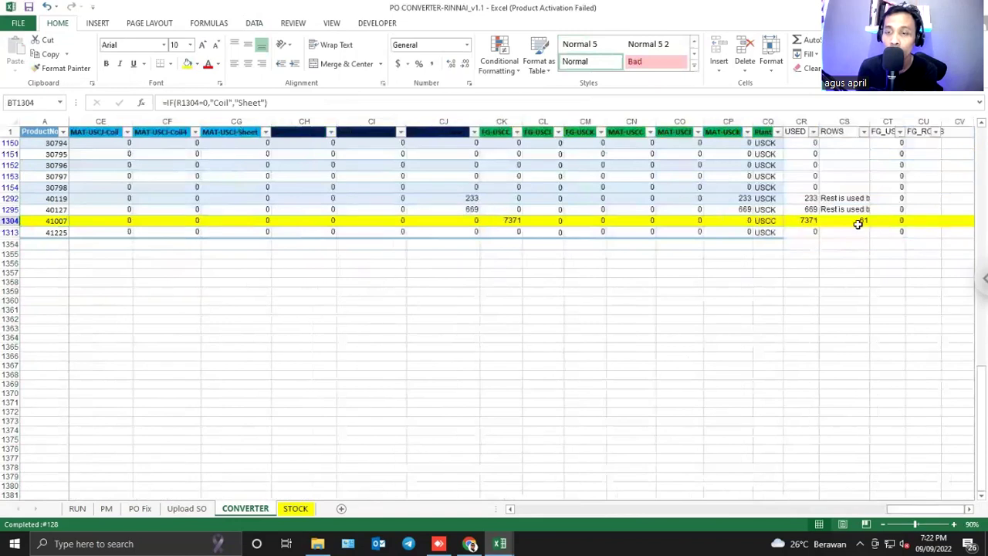
Match product 30471 from Upload SO to CONVERTER row 903 (value 1206) and select that row
click(187, 508)
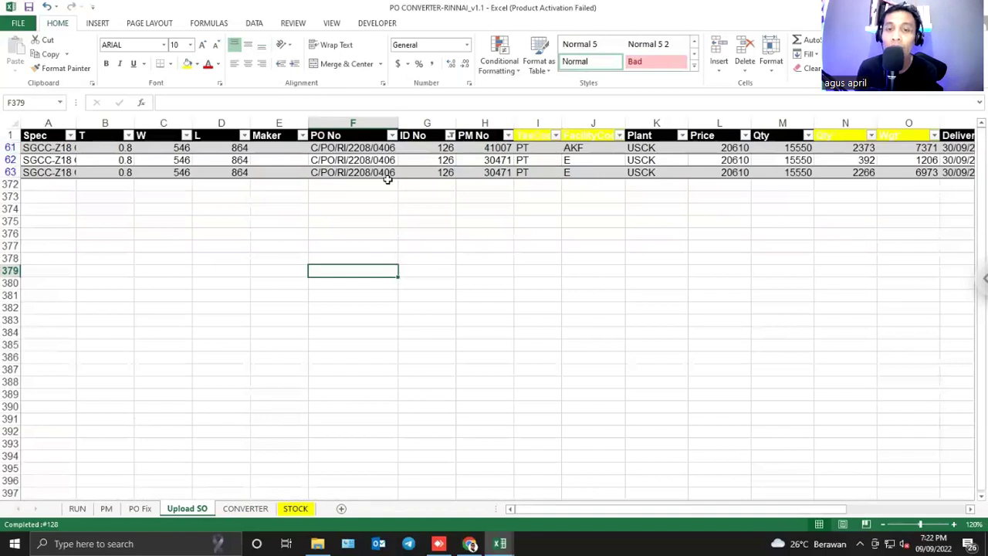
click(494, 161)
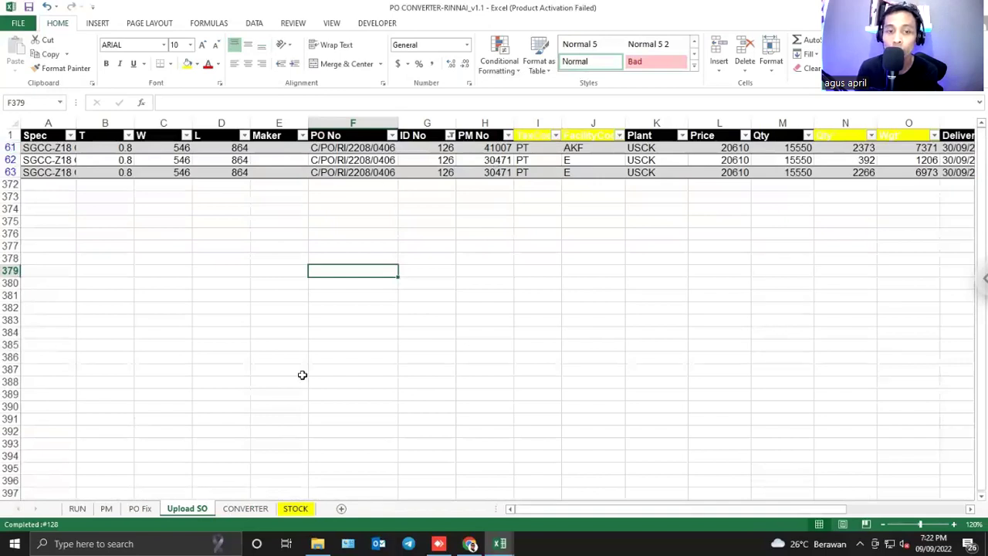
click(246, 508)
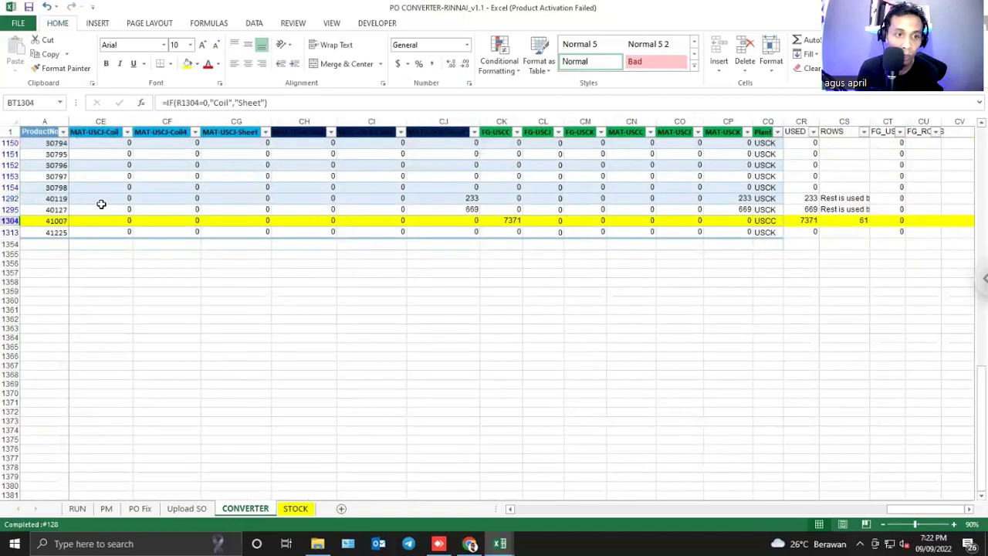
scroll(101, 204, up, 1)
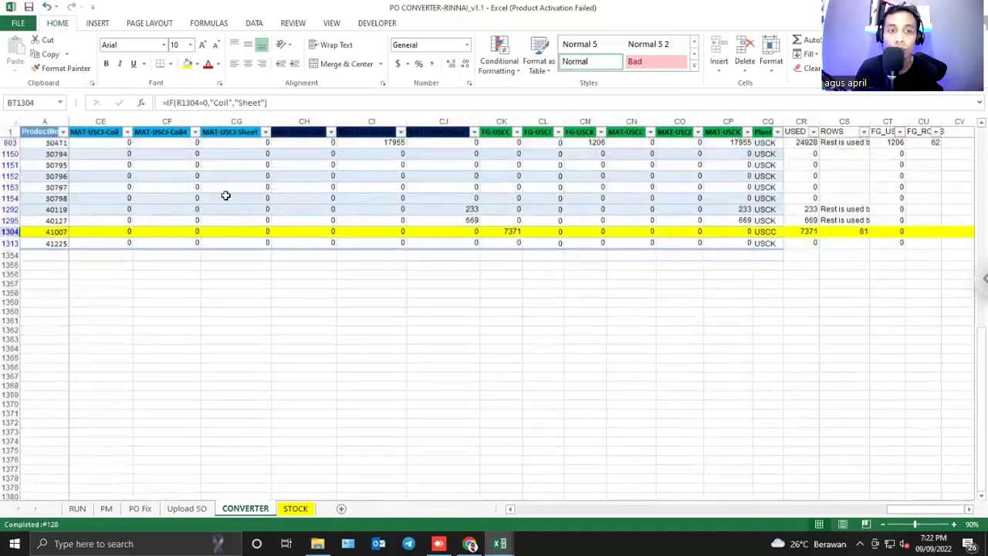
key(ctrl+z)
scroll(833, 239, up, 1)
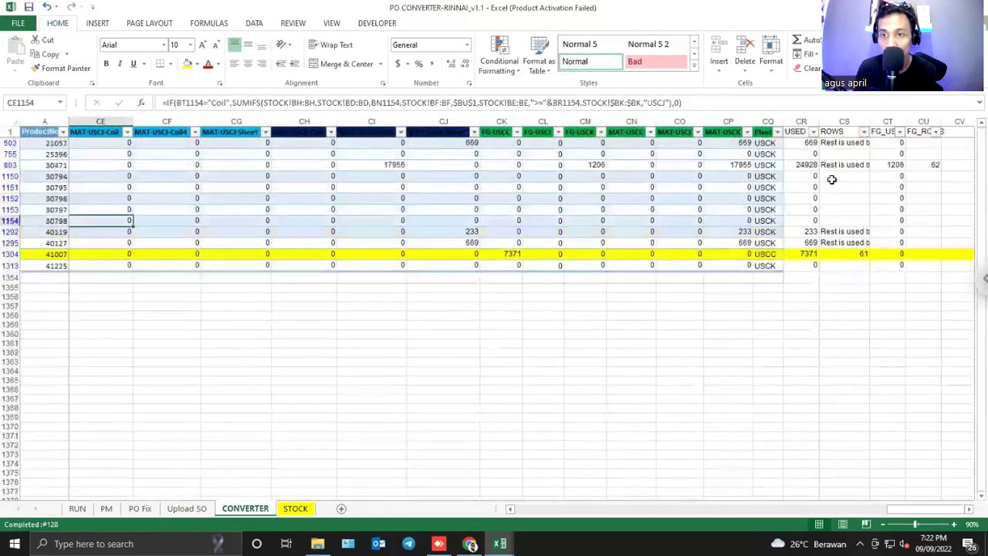
click(898, 166)
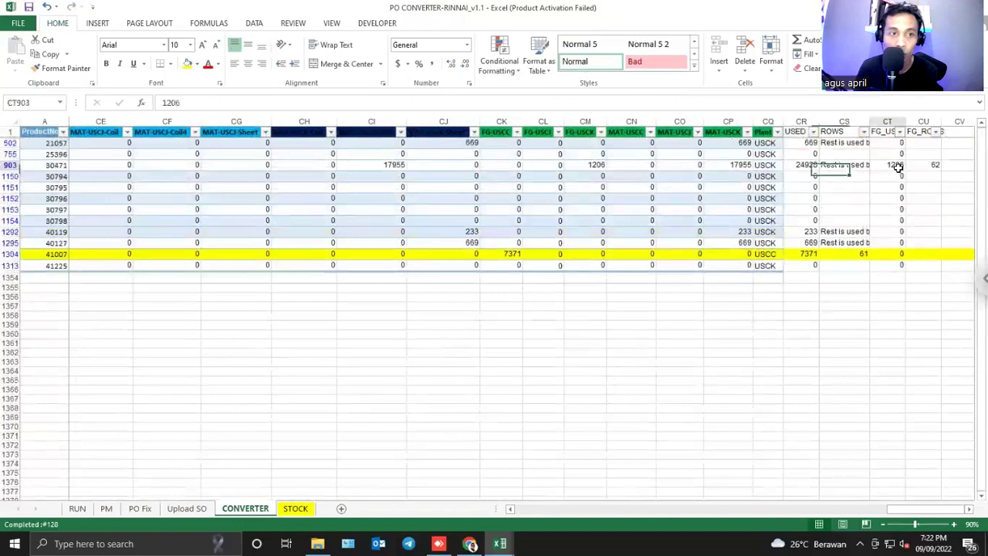
click(9, 165)
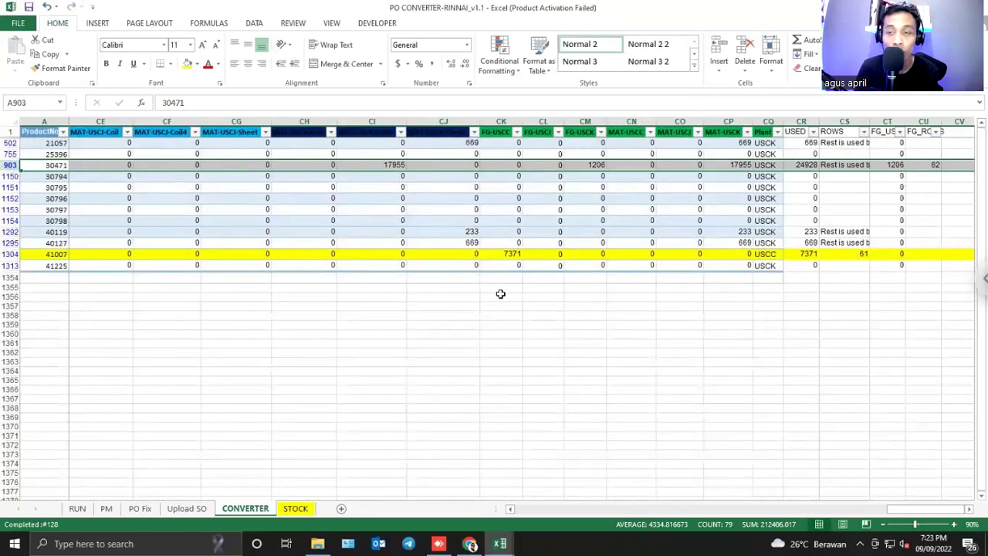
click(186, 509)
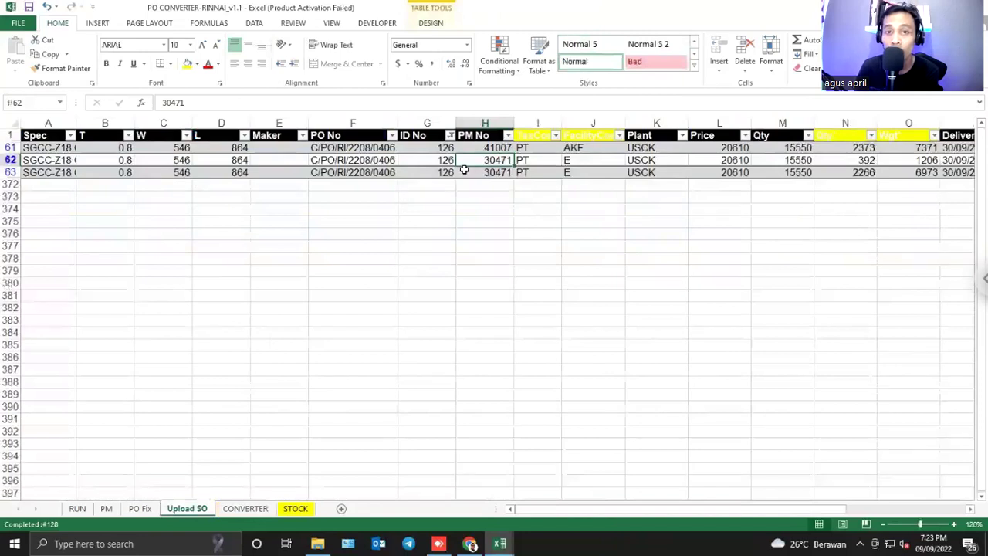
click(439, 172)
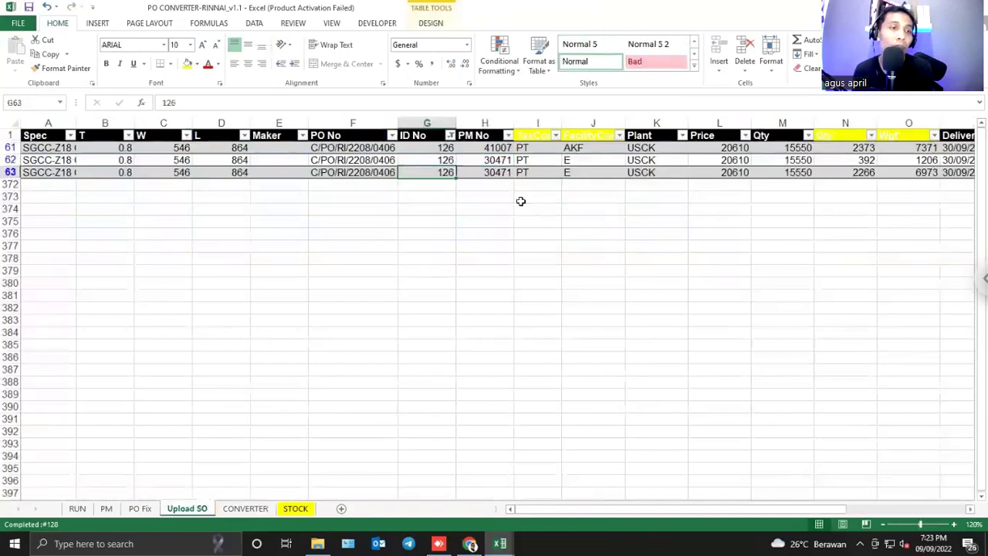
click(509, 172)
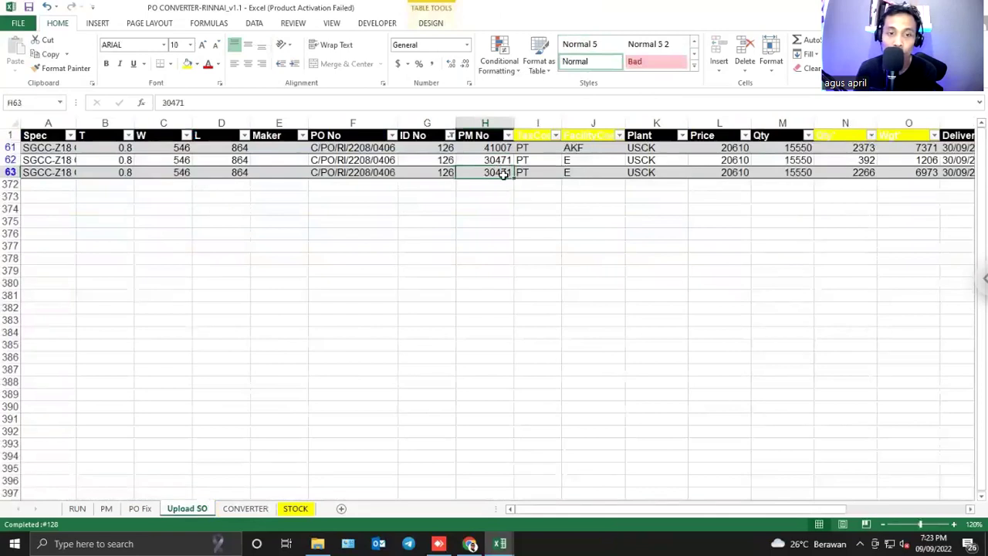
click(242, 508)
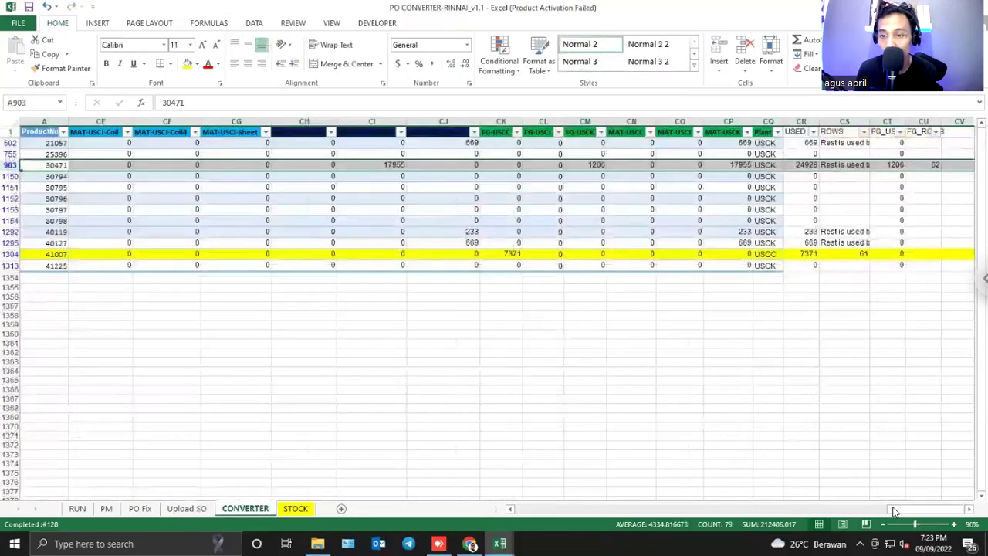
Review row 903's Helper Stock MAT, Min and Stock Fg values, then select the whole row
drag(874, 511, 857, 511)
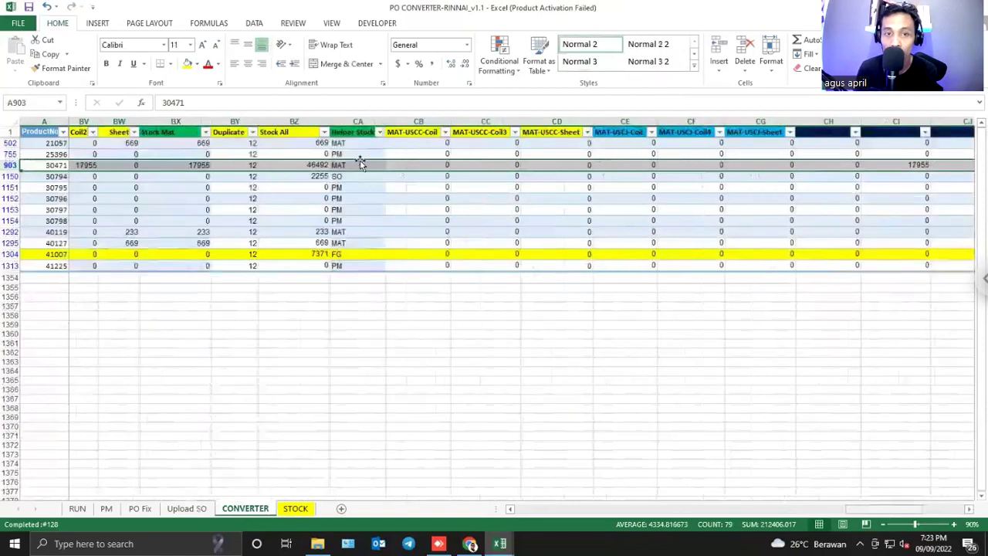
click(344, 164)
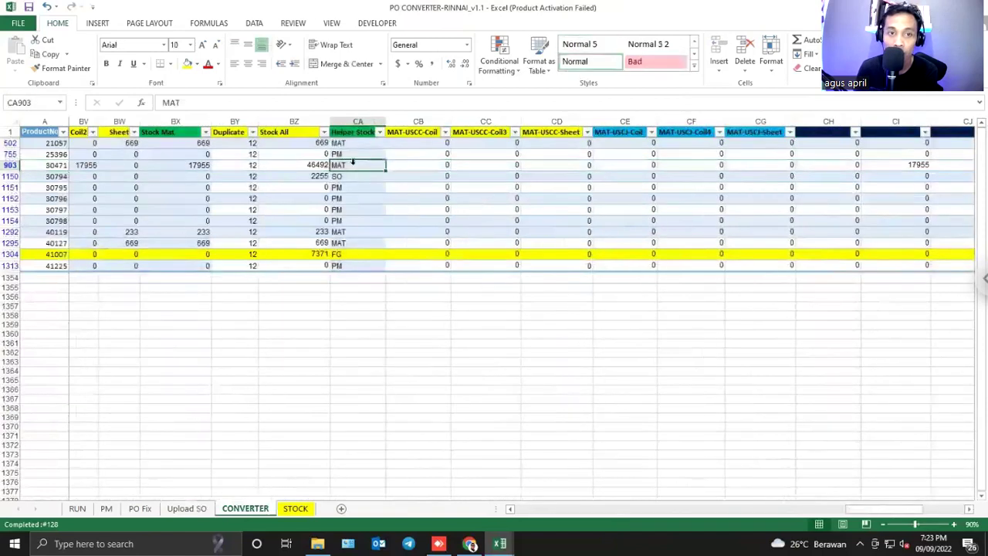
key(Left)
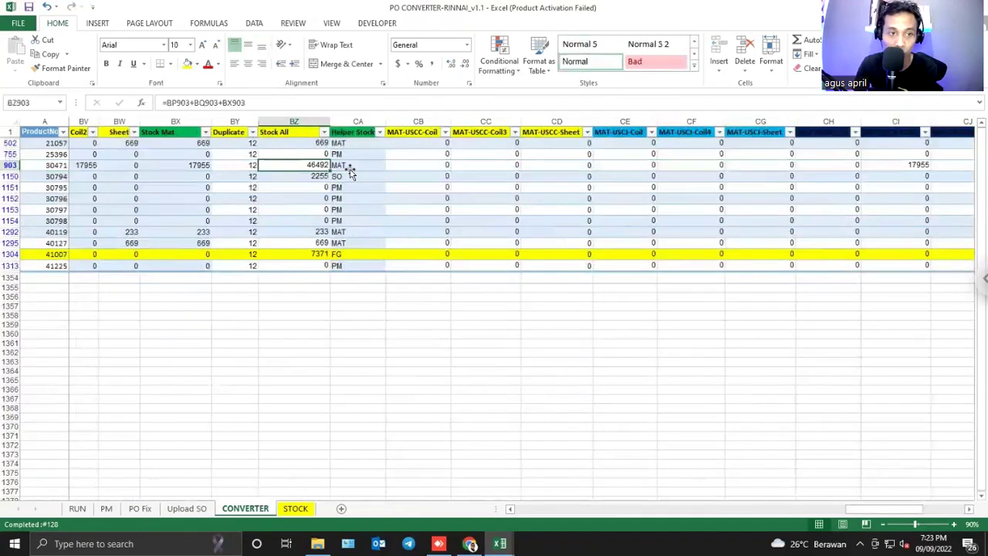
key(Left)
key(Left)
key(Left)
key(Left)
key(Left)
key(Left)
key(Left)
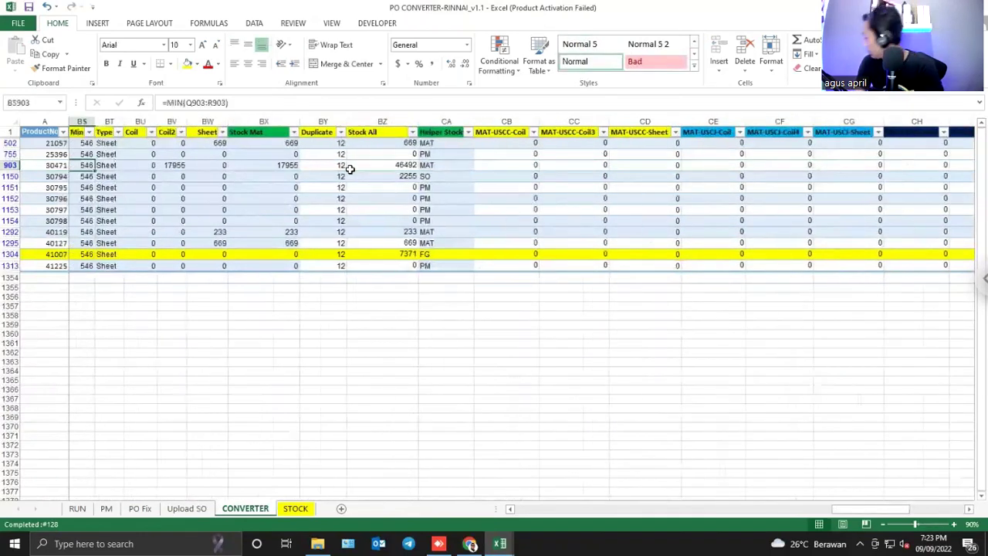
key(Left)
key(Left)
key(Left)
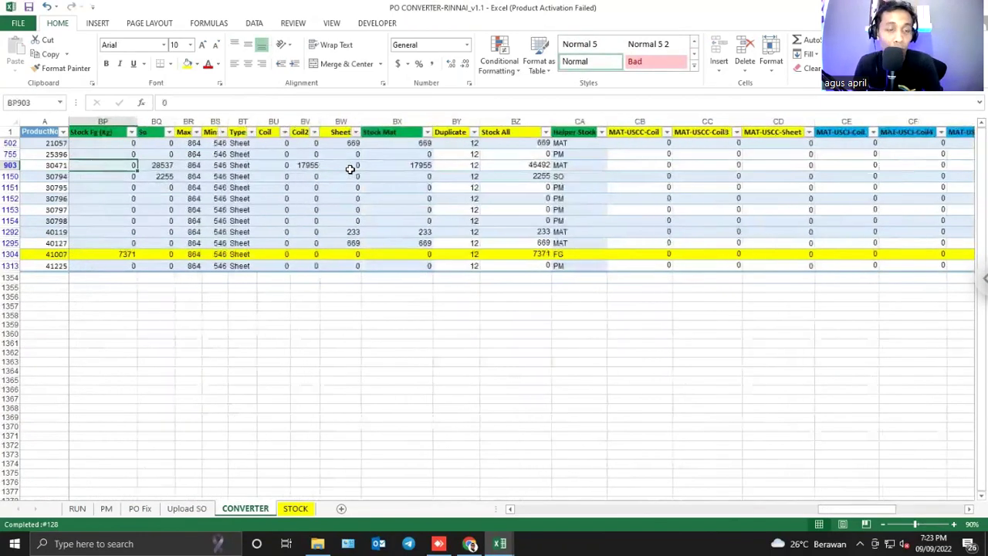
key(Left)
key(Right)
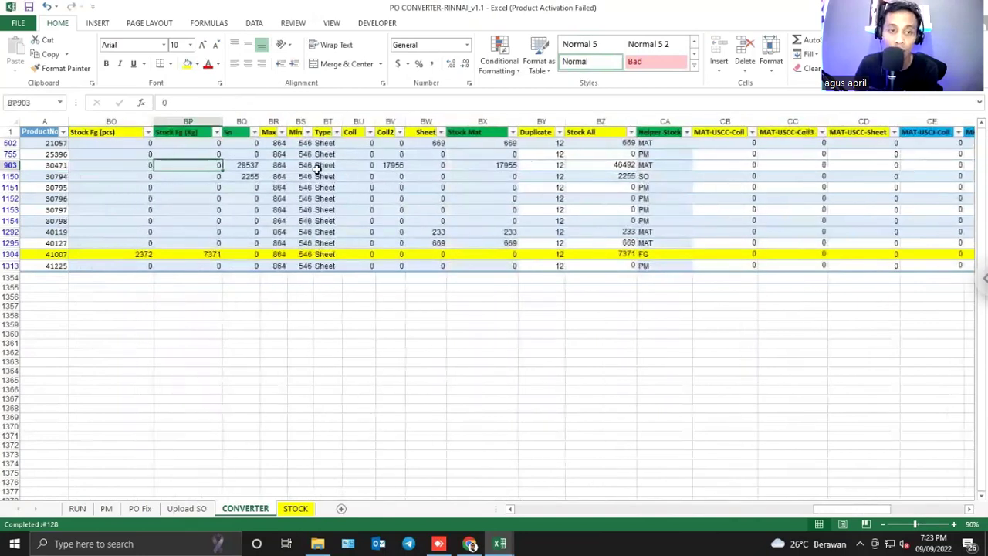
click(9, 165)
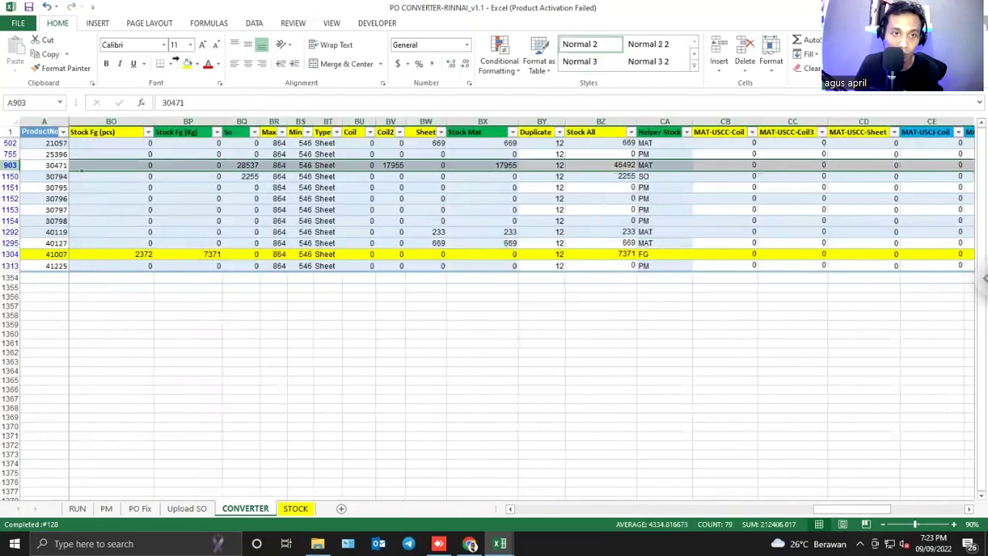
click(187, 62)
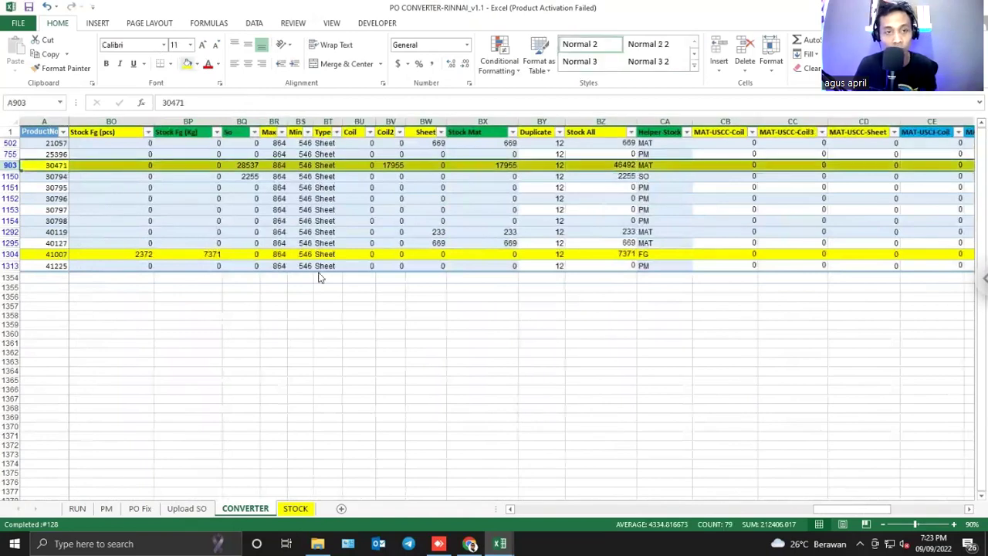
click(301, 297)
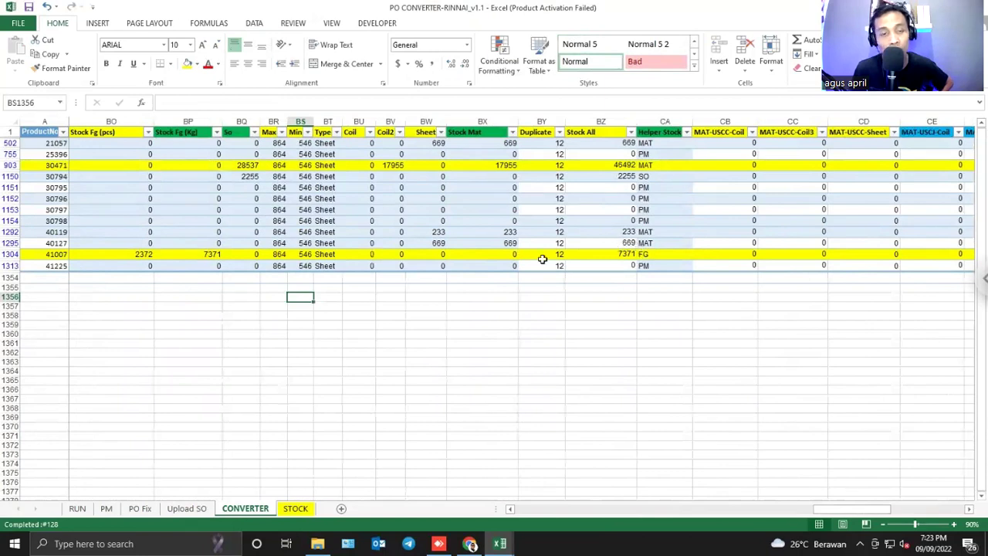
click(494, 254)
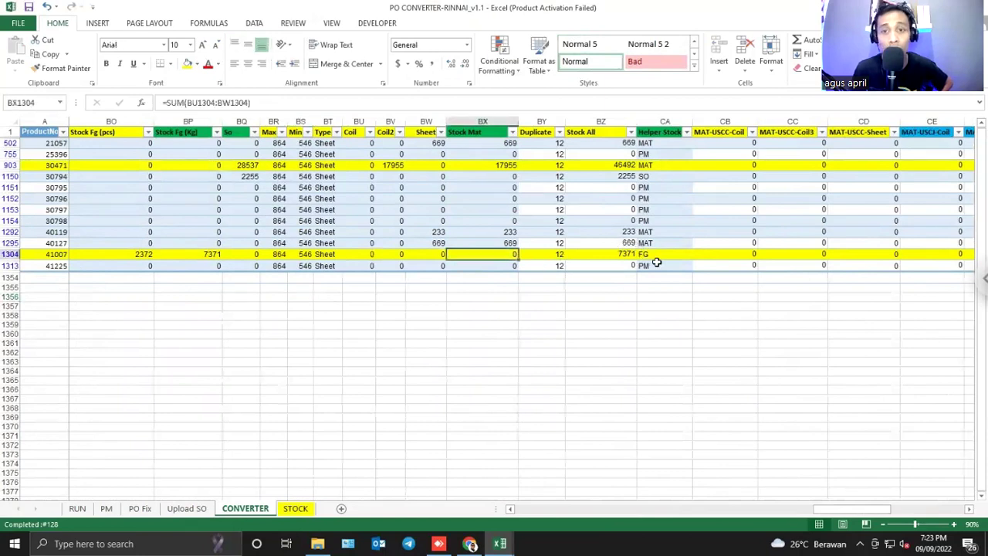
click(656, 256)
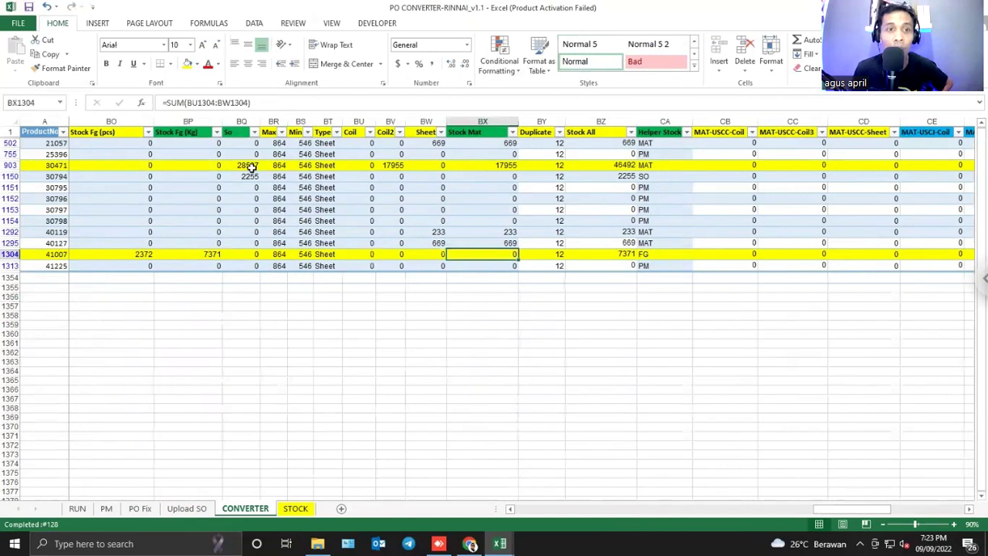
click(207, 165)
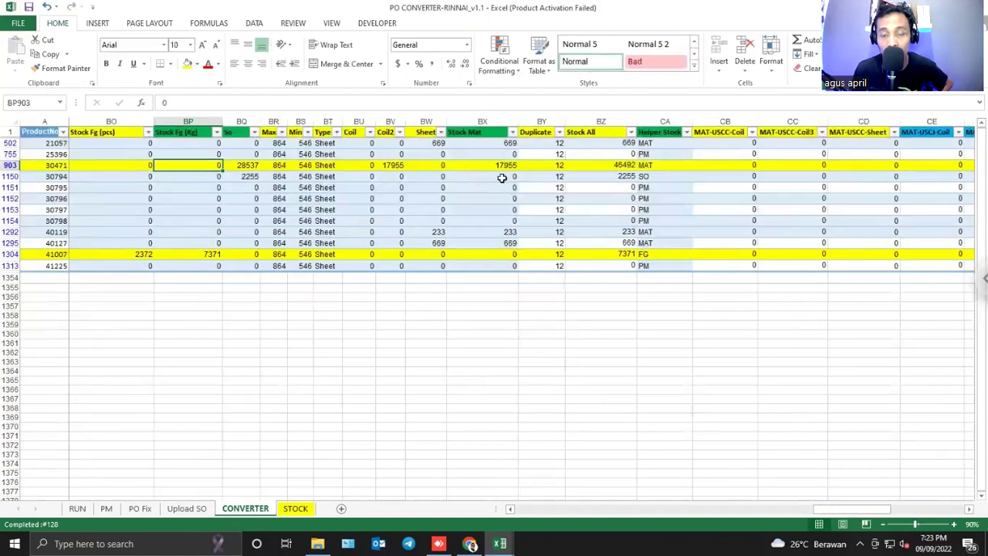
click(658, 168)
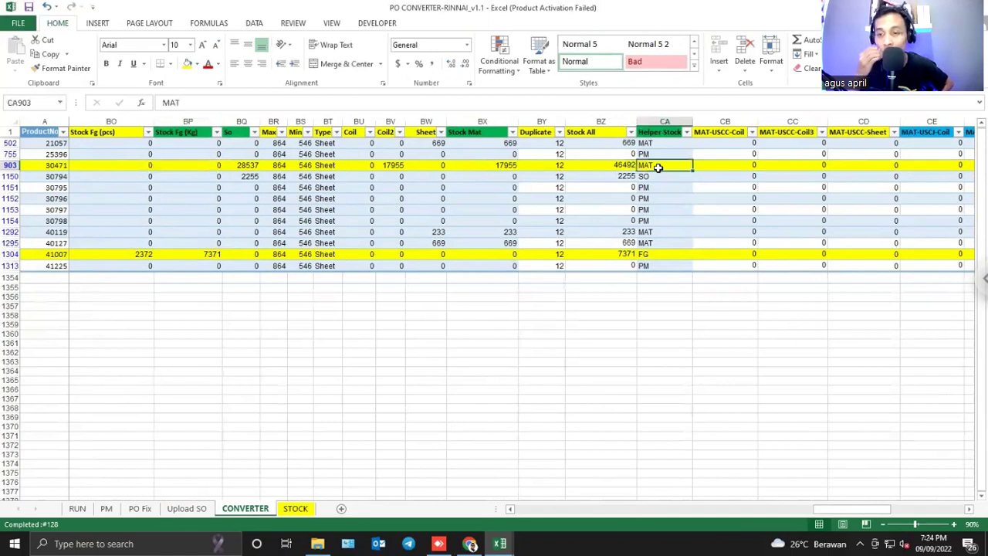